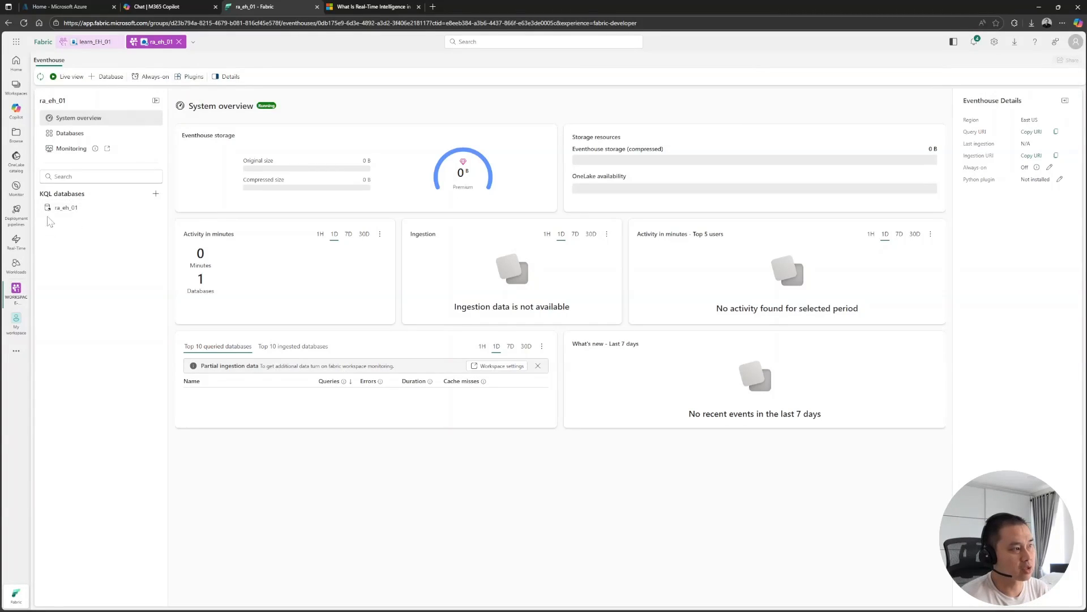
# Open the ra_eh_01 KQL database and examine its tables, shortcuts, materialized views, functions and data streams.
pyautogui.click(67, 208)
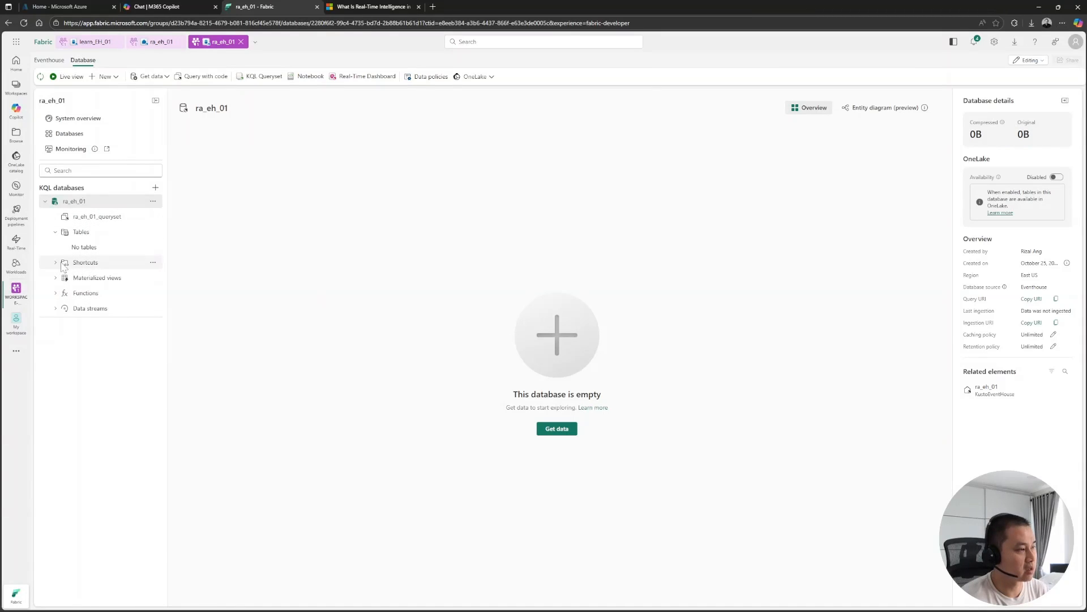
pyautogui.click(55, 232)
pyautogui.click(55, 232)
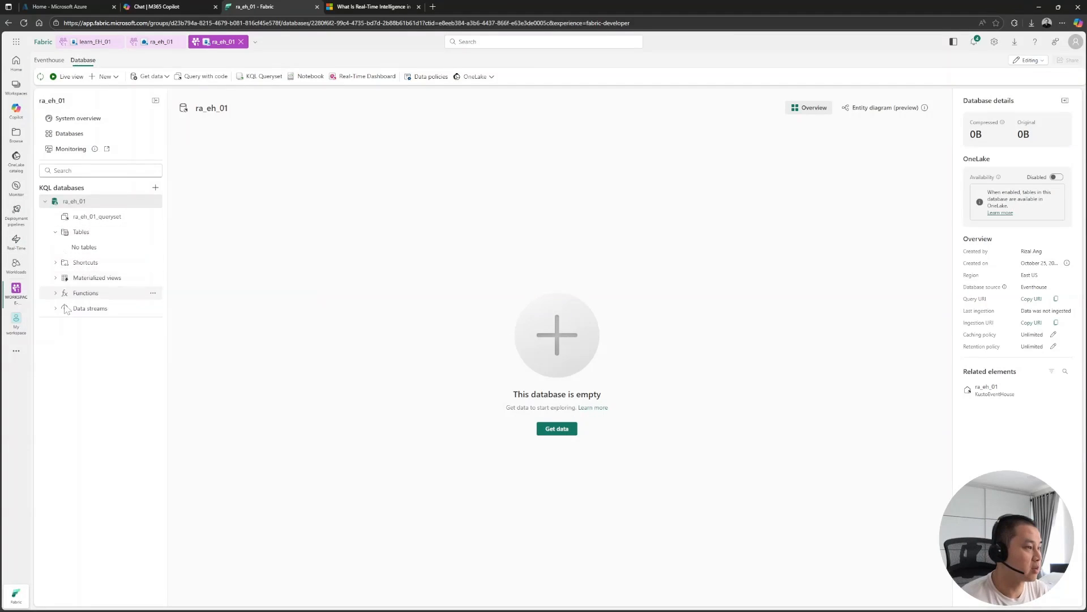
pyautogui.click(56, 262)
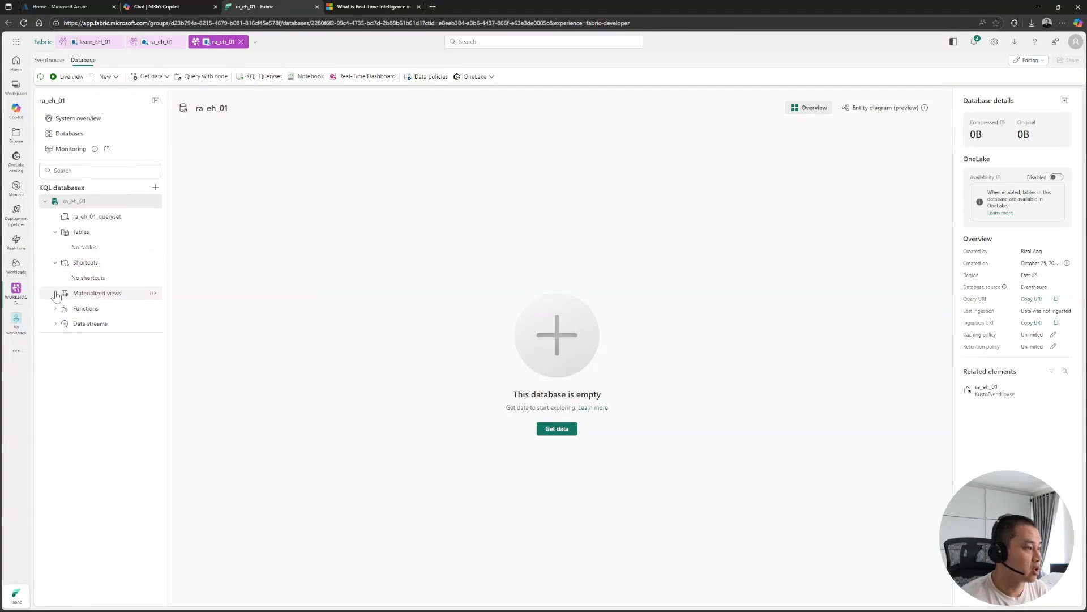
pyautogui.click(100, 293)
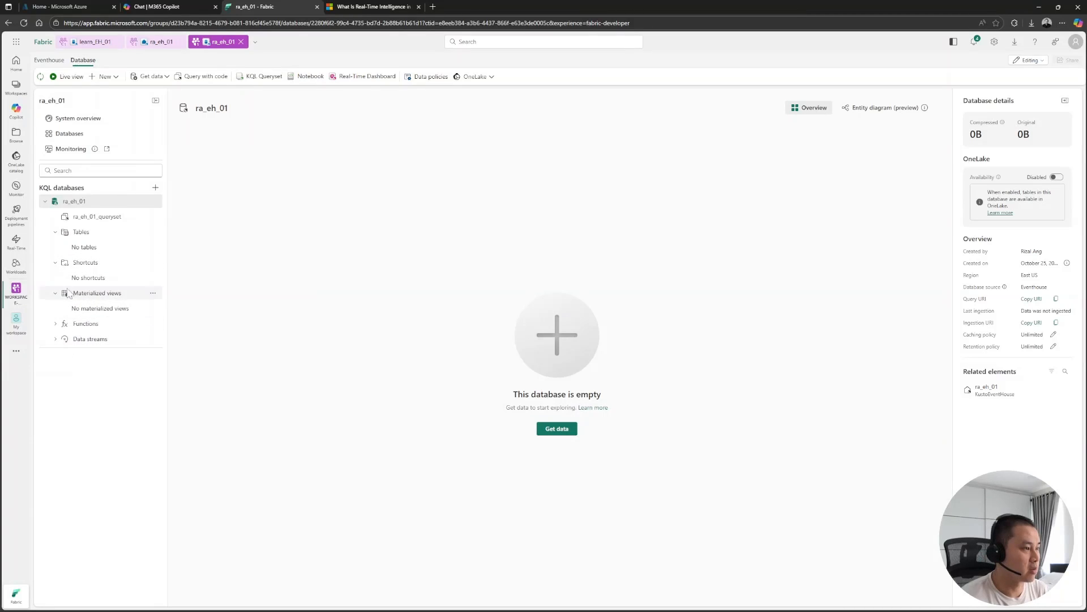
pyautogui.click(54, 323)
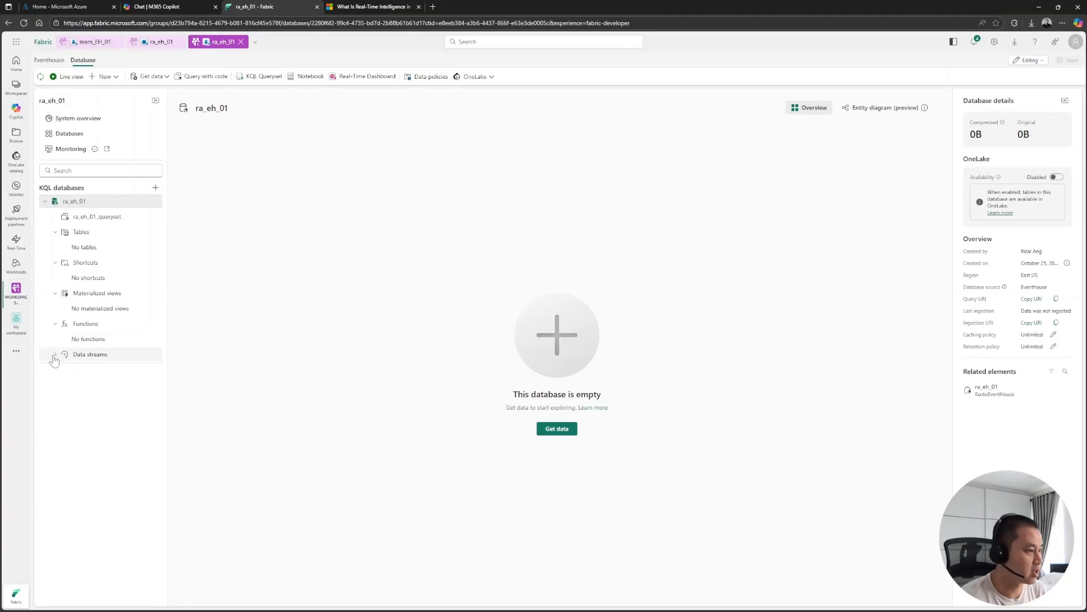
pyautogui.click(54, 356)
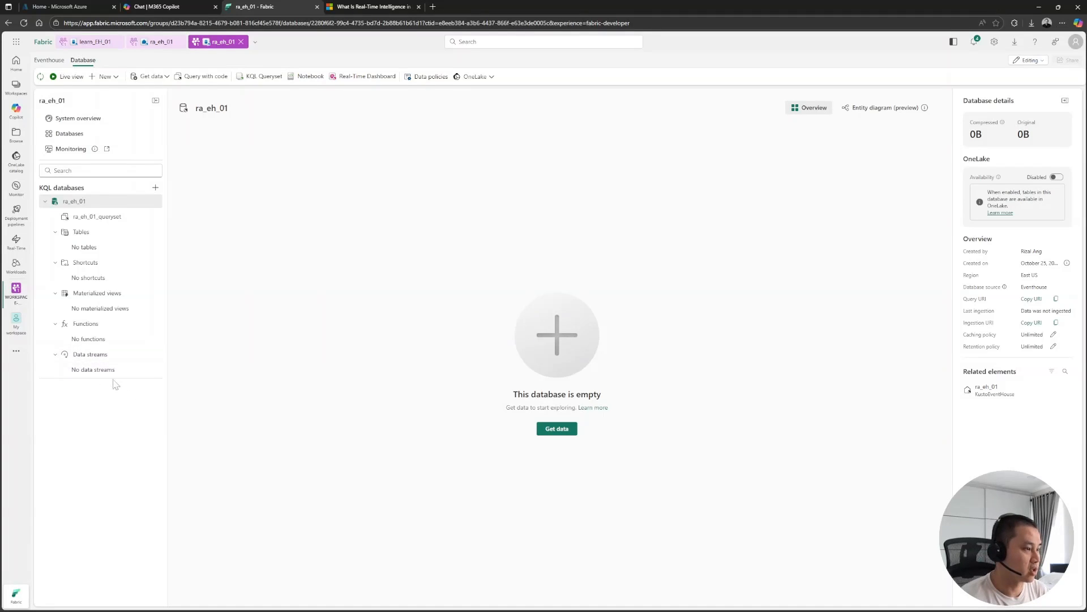
pyautogui.click(55, 356)
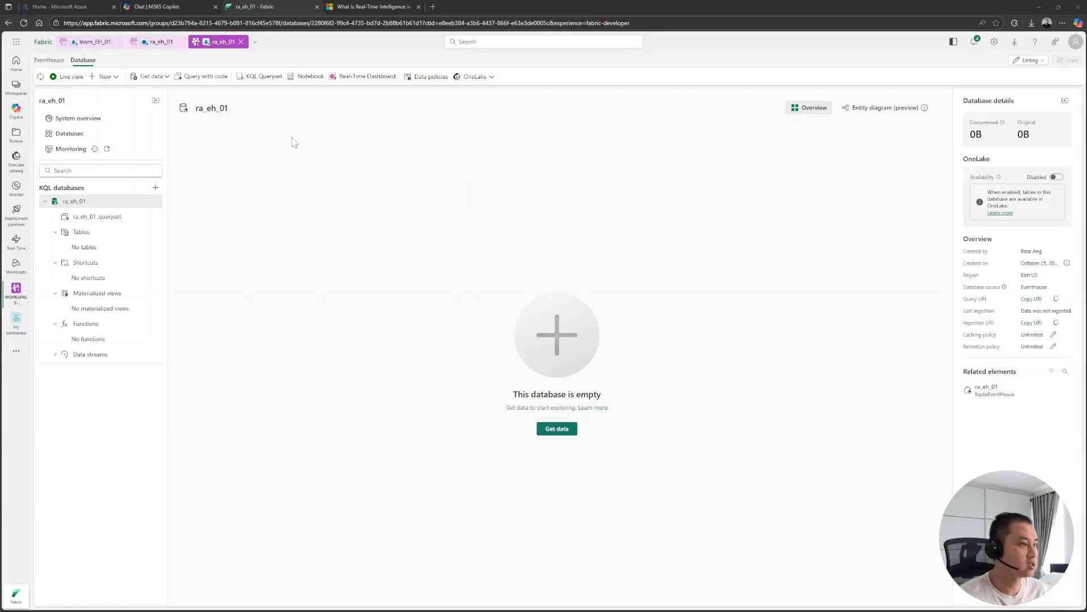
# Replace the sample queries in ra_eh_01_queryset with the copied KQL script for the RawData, TransformedData and AggregatedData objects.
pyautogui.click(102, 217)
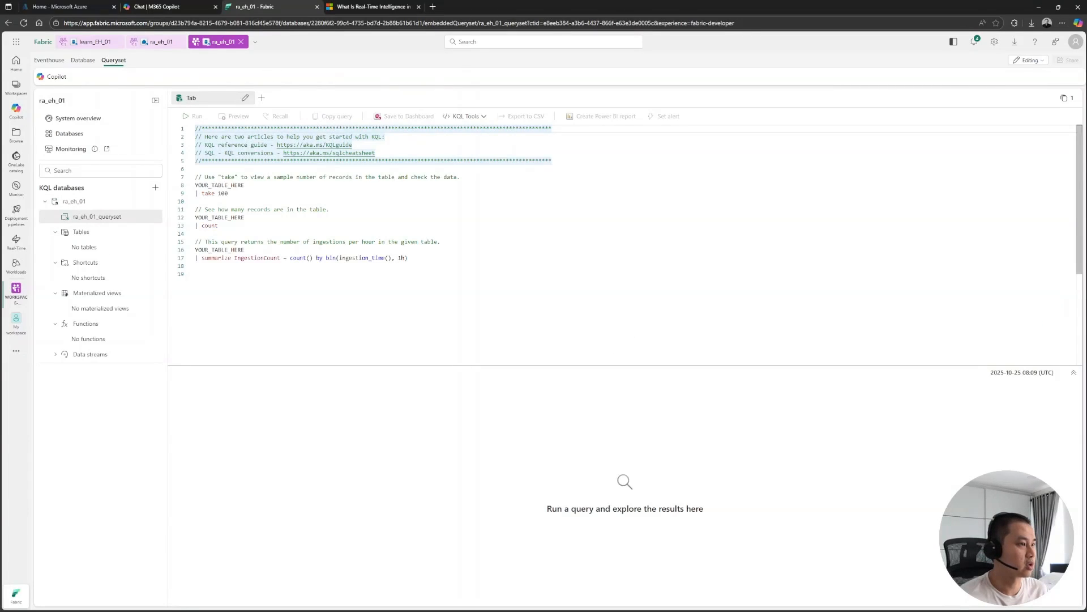
pyautogui.hotkey('ctrl', 'a')
pyautogui.press('Delete')
pyautogui.hotkey('ctrl', 'v')
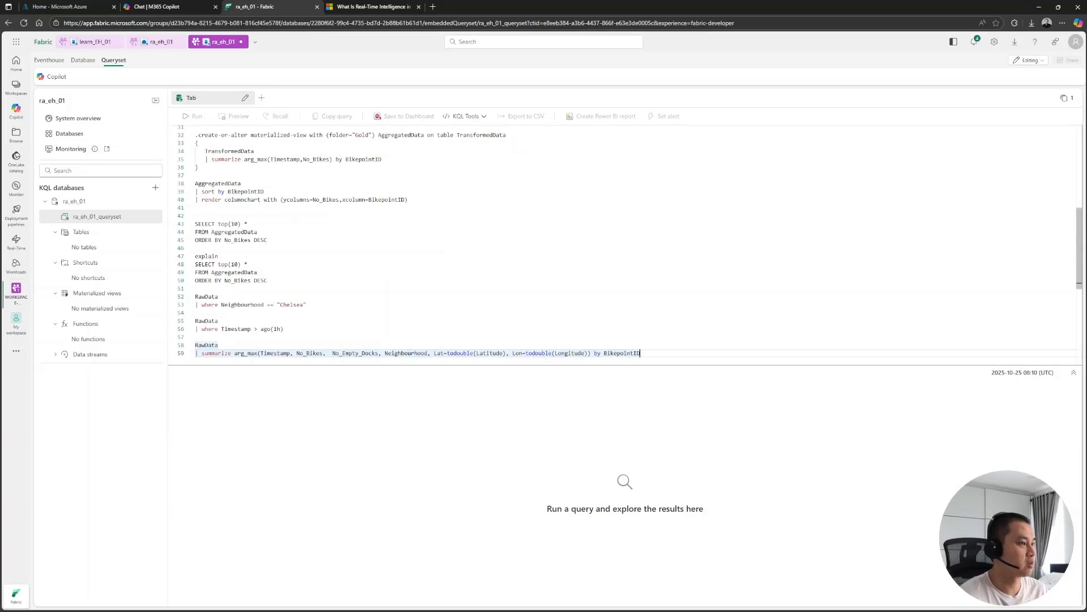
pyautogui.scroll(8, 623, 244)
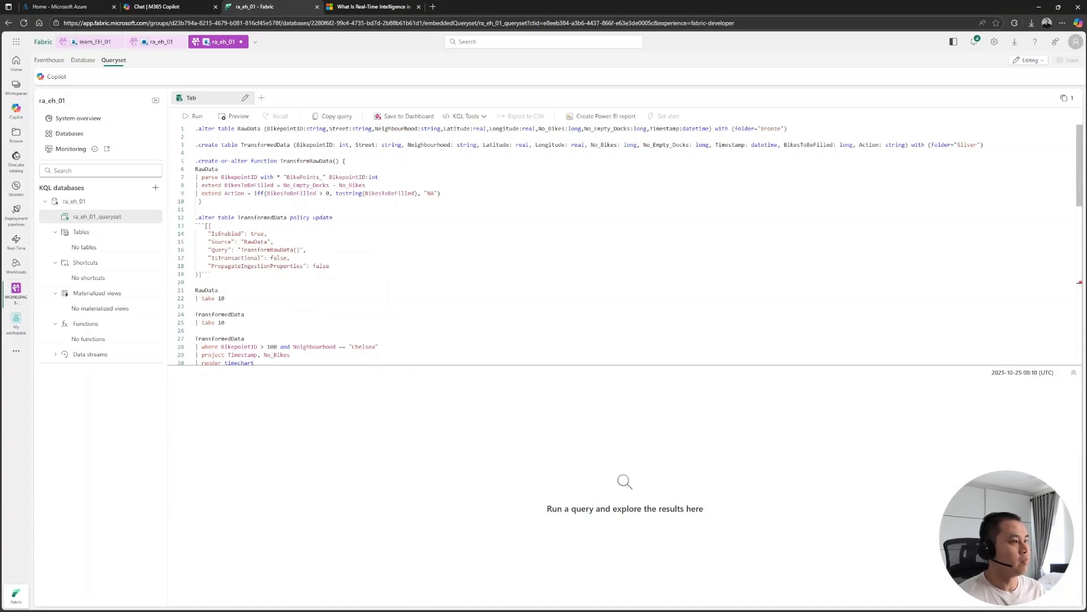
pyautogui.click(283, 129)
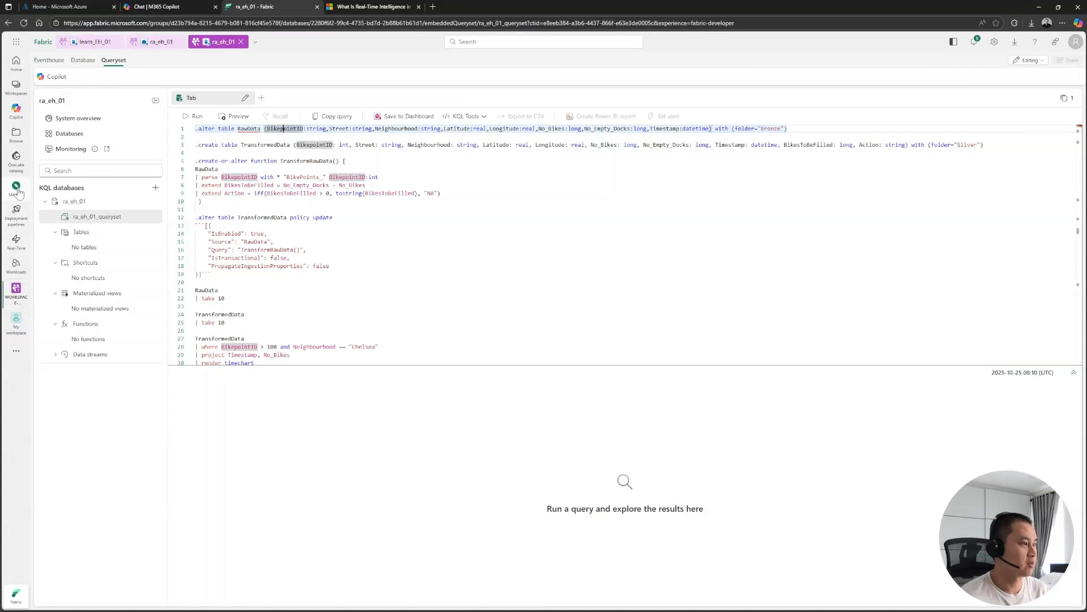
# Start a connection to the Bicycle rentals sample data source from the Real-Time hub.
pyautogui.click(16, 242)
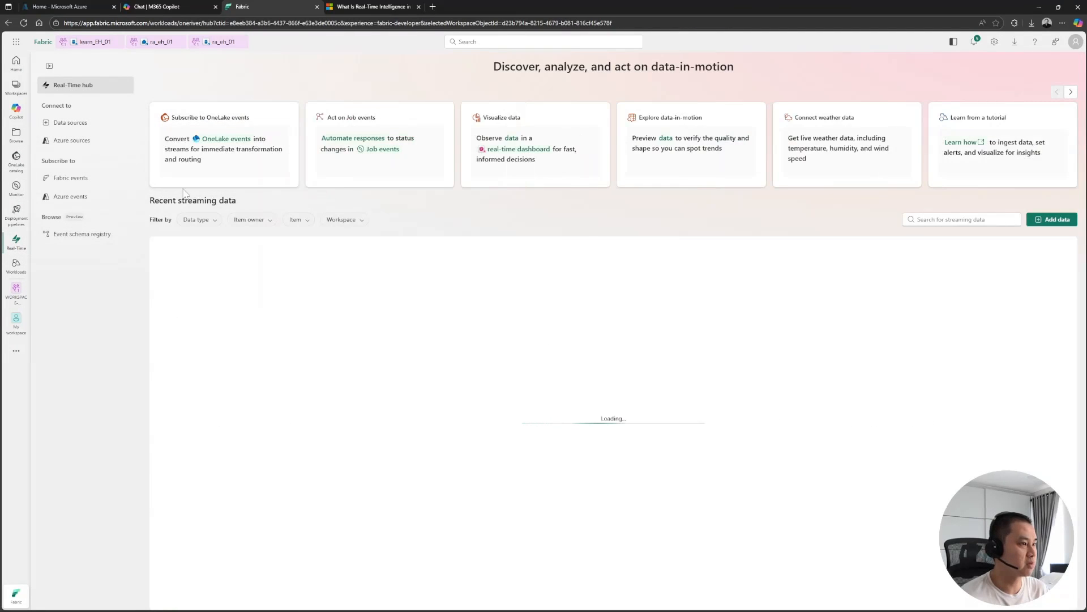
pyautogui.click(70, 123)
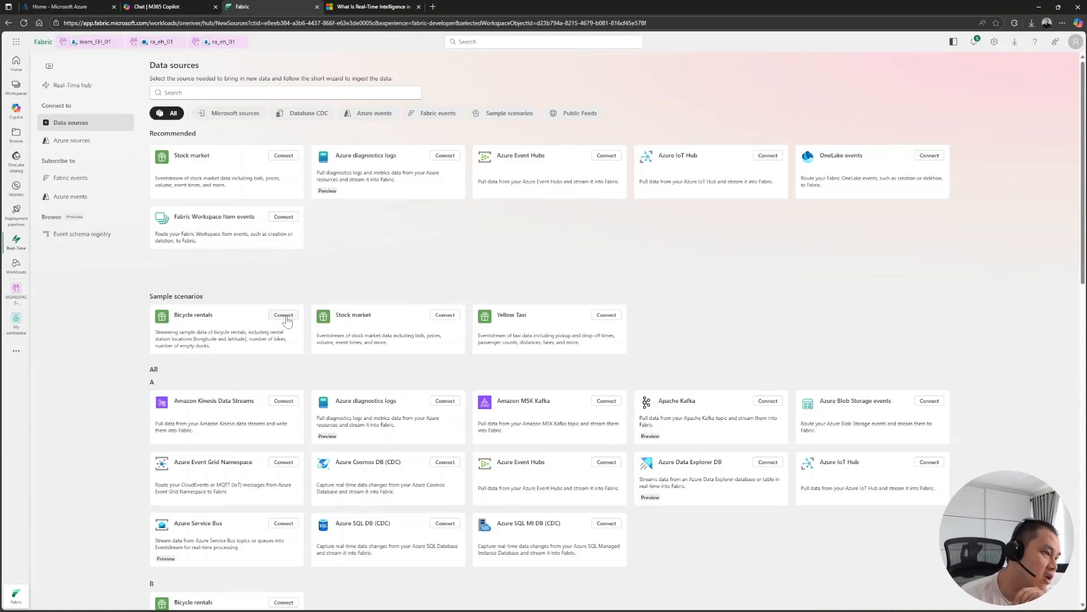
pyautogui.click(283, 400)
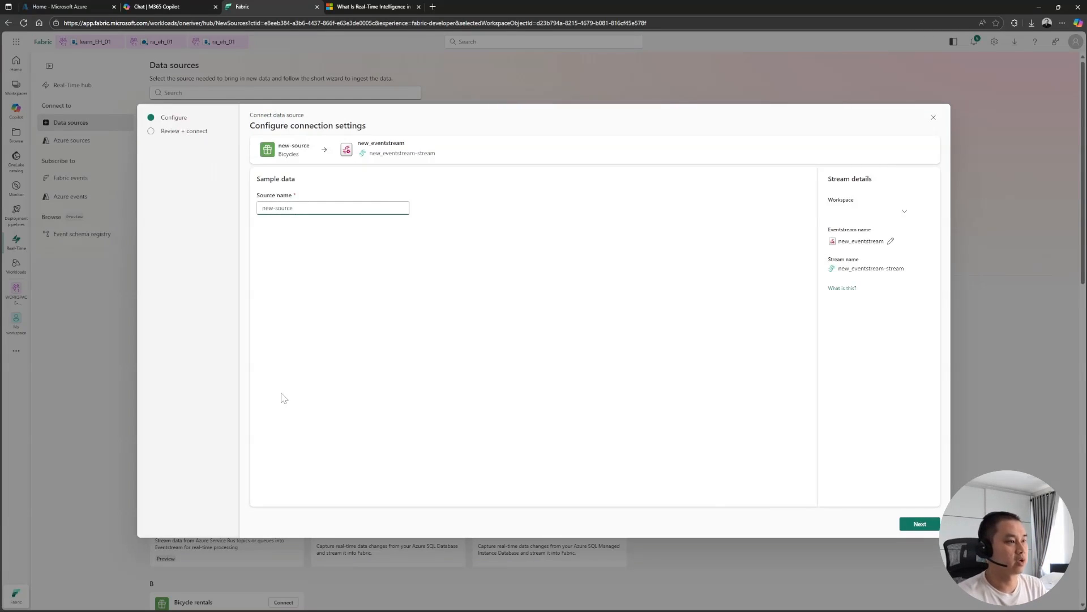
# Name the sample source ra-new-source and proceed to the connection review.
pyautogui.click(263, 208)
pyautogui.write('ra_')
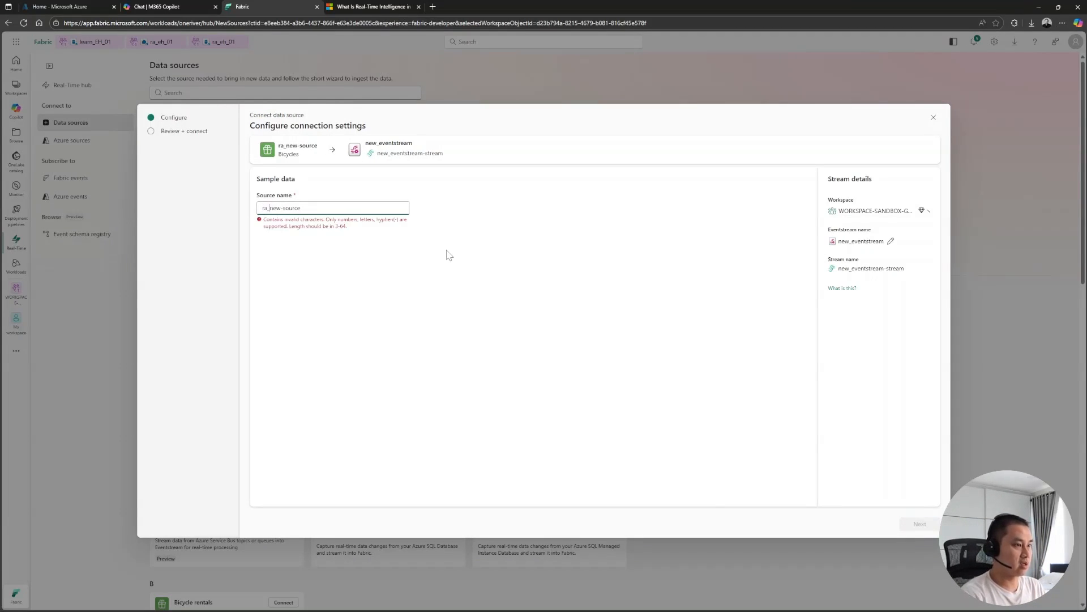
pyautogui.press('BackSpace')
pyautogui.write('-')
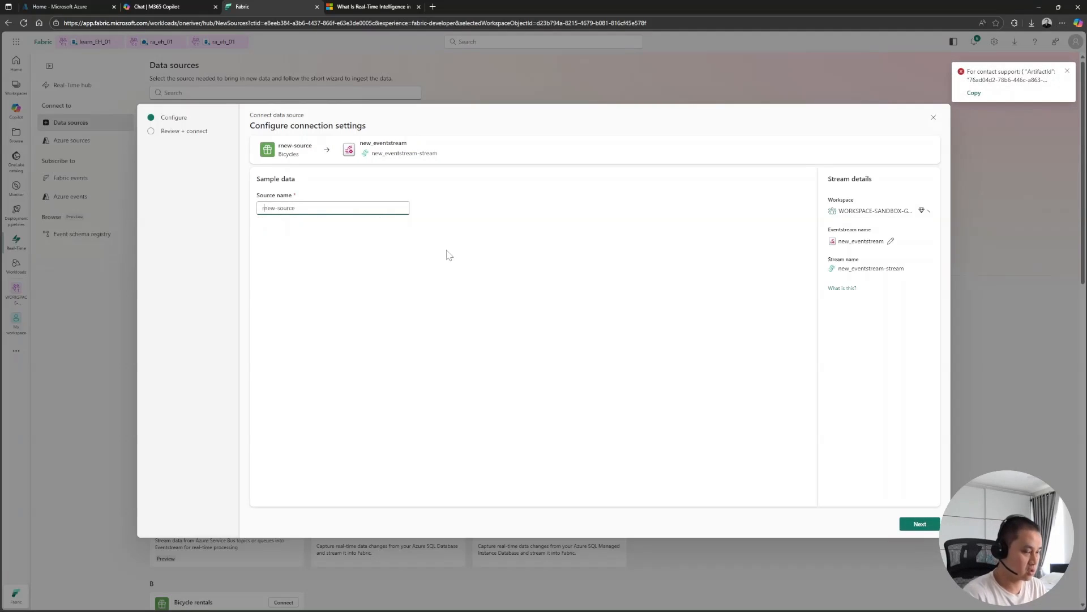
pyautogui.press('Return')
pyautogui.click(1068, 72)
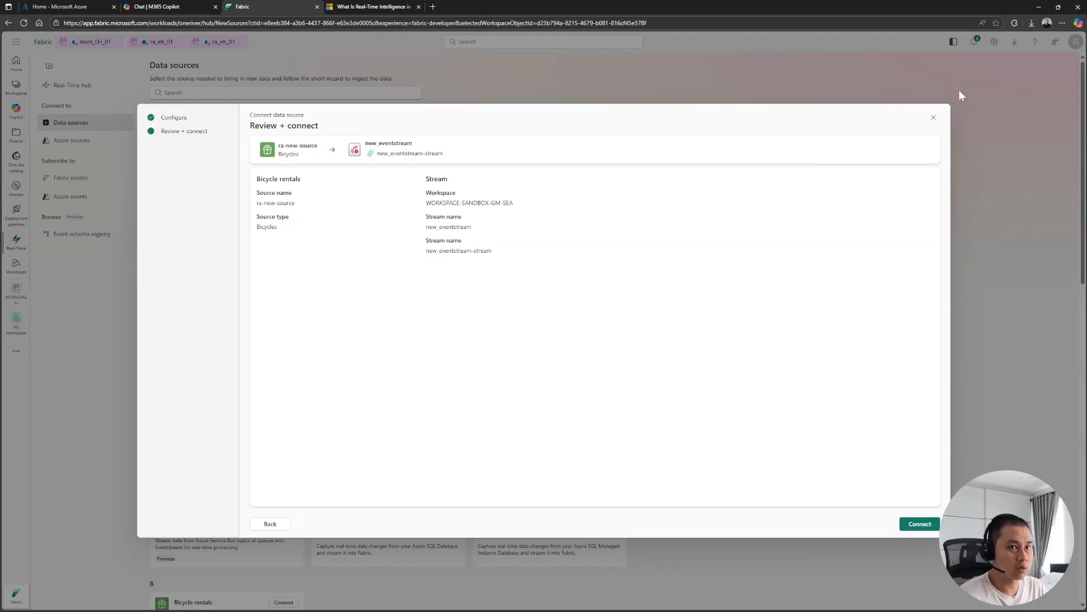
# Connect the bicycle source to the new eventstream and open that eventstream in edit mode.
pyautogui.click(912, 524)
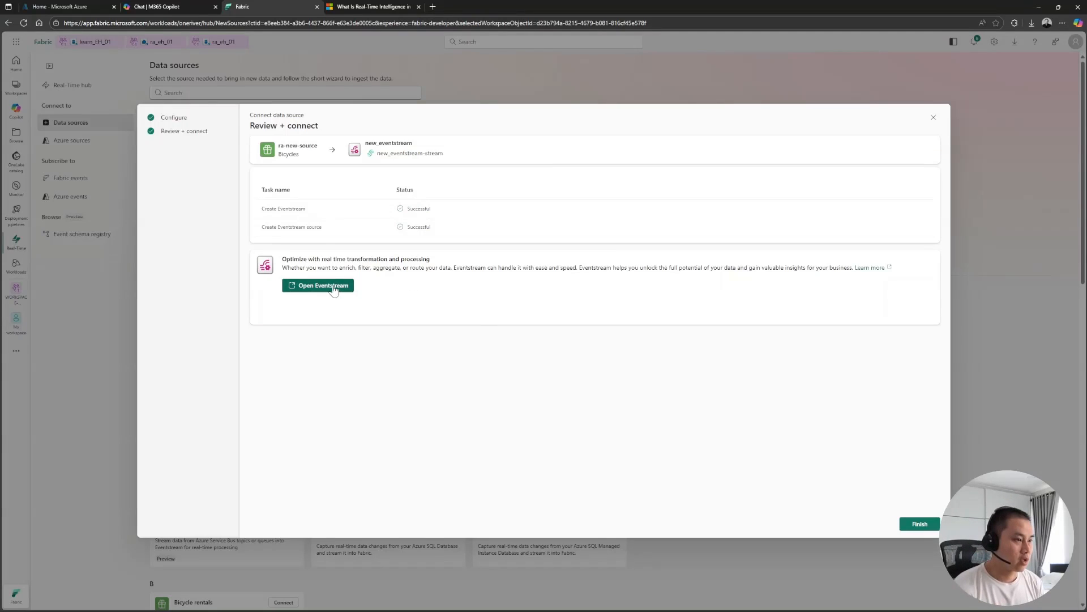
pyautogui.click(334, 289)
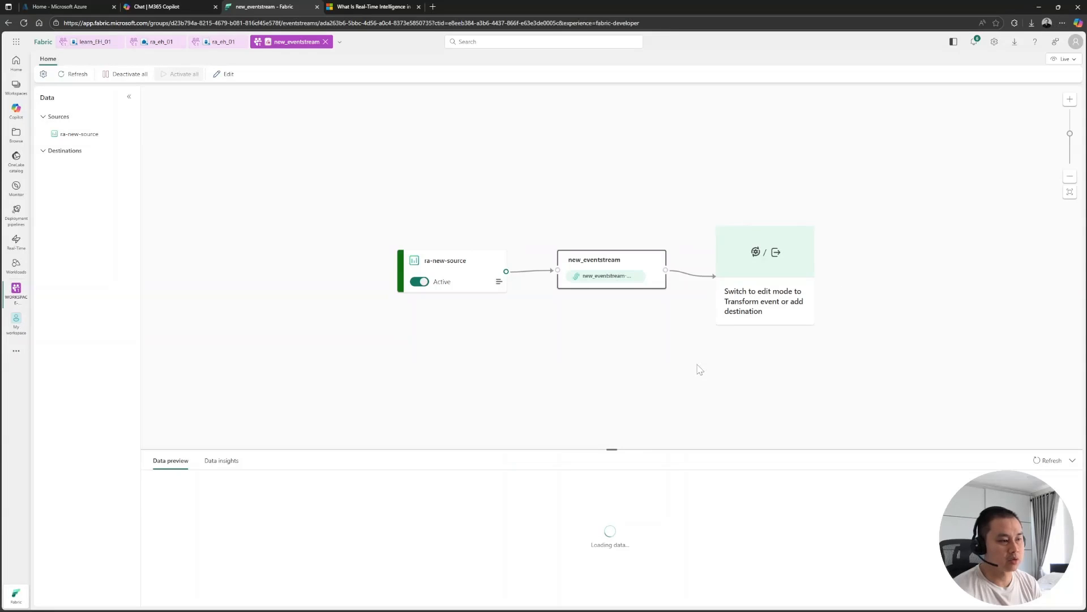
pyautogui.click(228, 76)
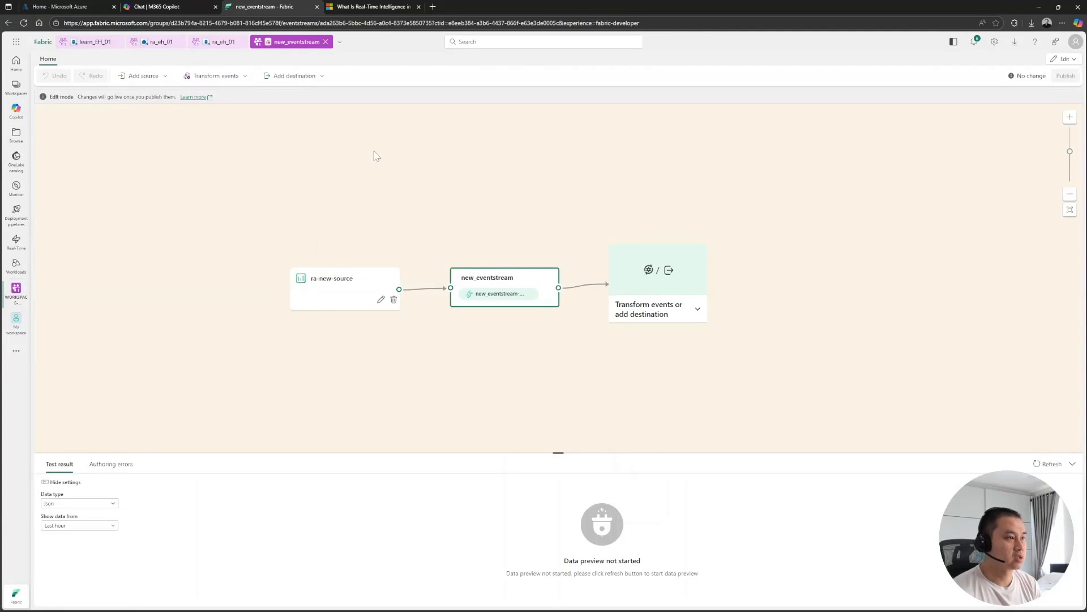
# Examine the sample data options available for the ra-new-source node, leaving its settings as they are.
pyautogui.click(381, 300)
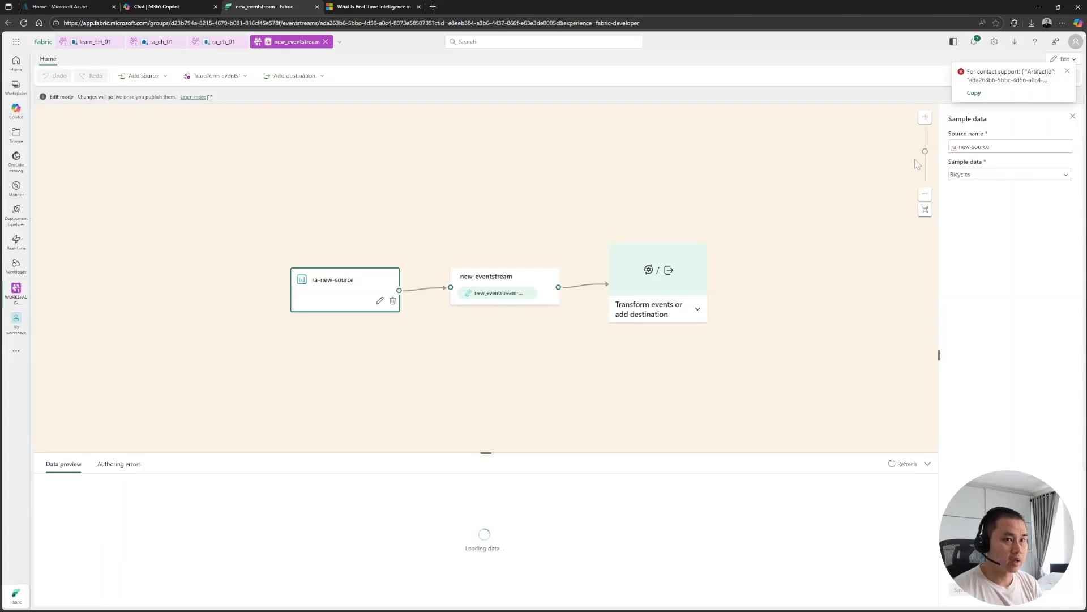
pyautogui.click(1066, 176)
pyautogui.click(1067, 177)
pyautogui.click(1068, 176)
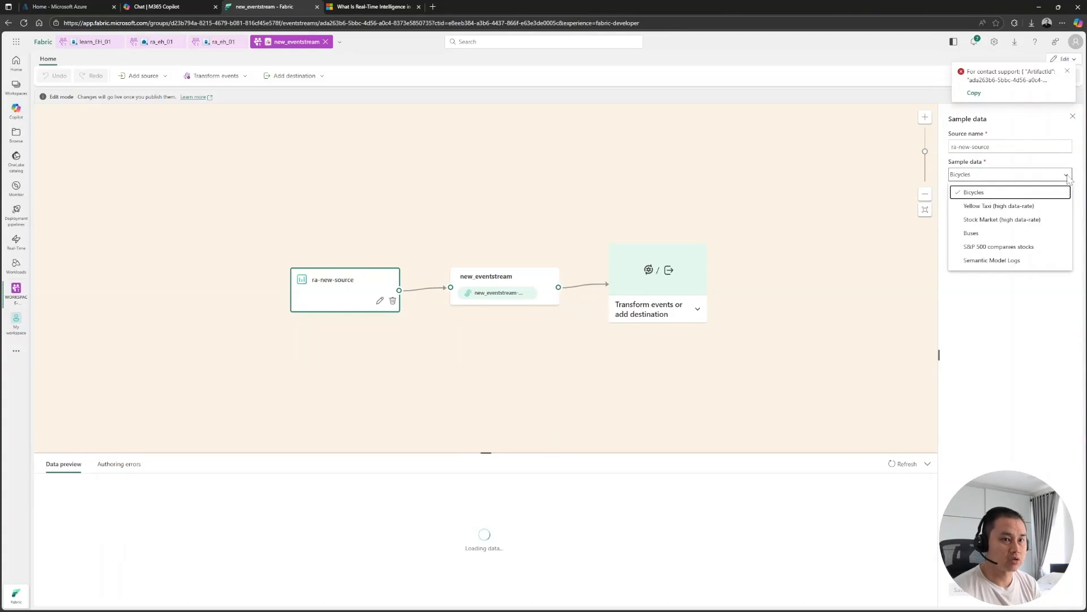
pyautogui.click(1069, 177)
pyautogui.click(1073, 116)
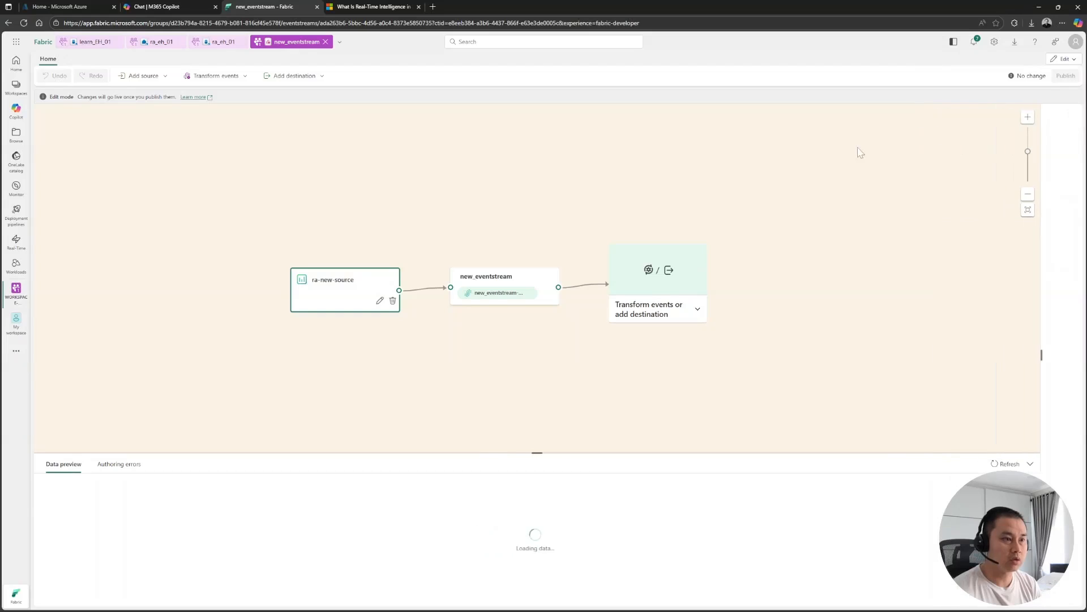
# Enlarge the preview area slightly and add a Manage fields operation after the new_eventstream node.
pyautogui.click(503, 286)
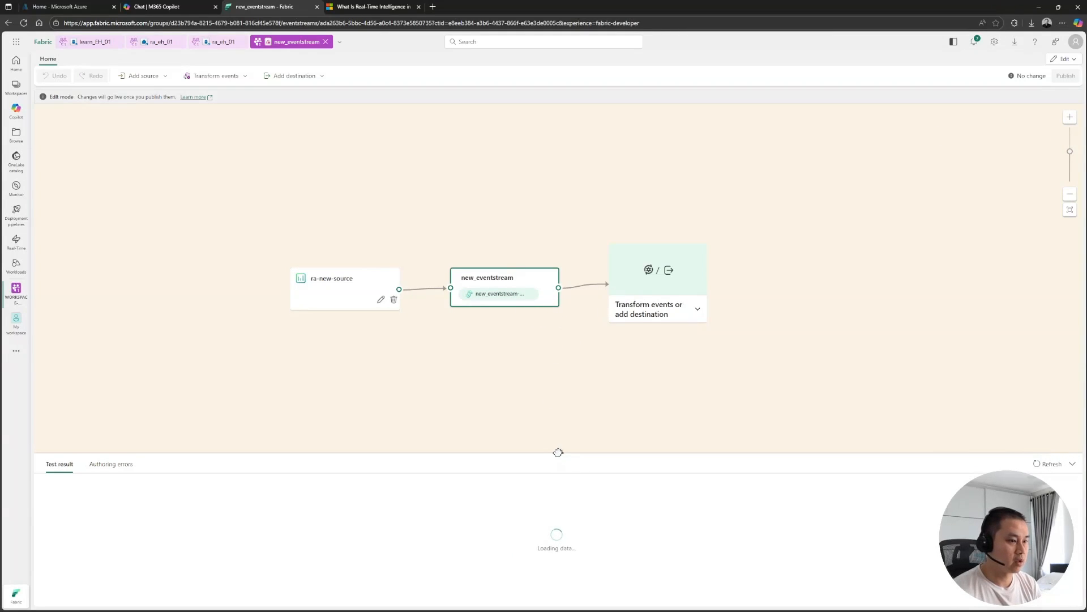
pyautogui.moveTo(558, 451); pyautogui.dragTo(558, 427)
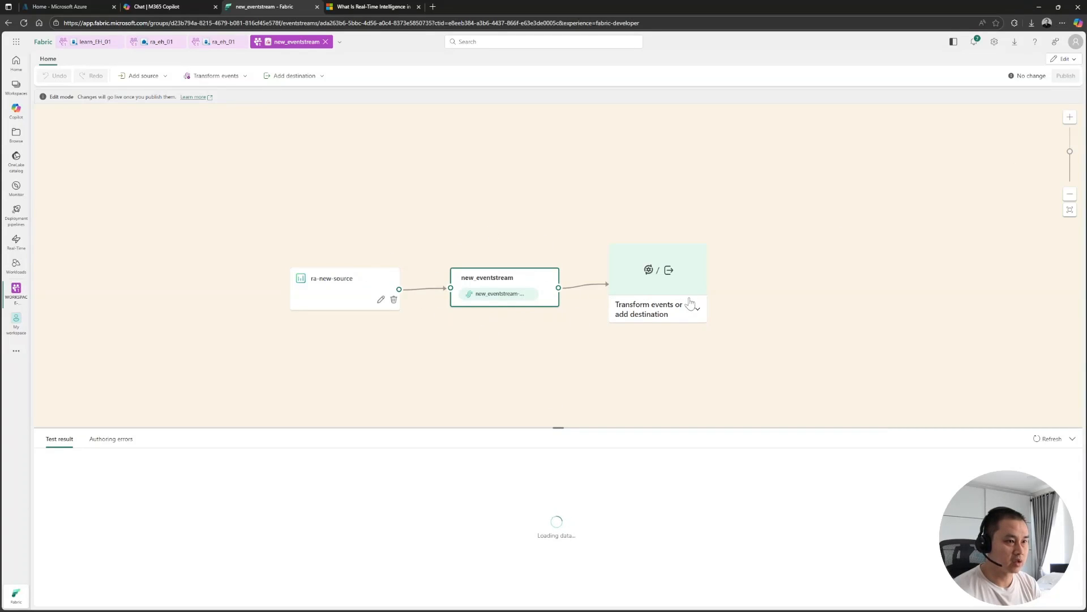
pyautogui.click(680, 318)
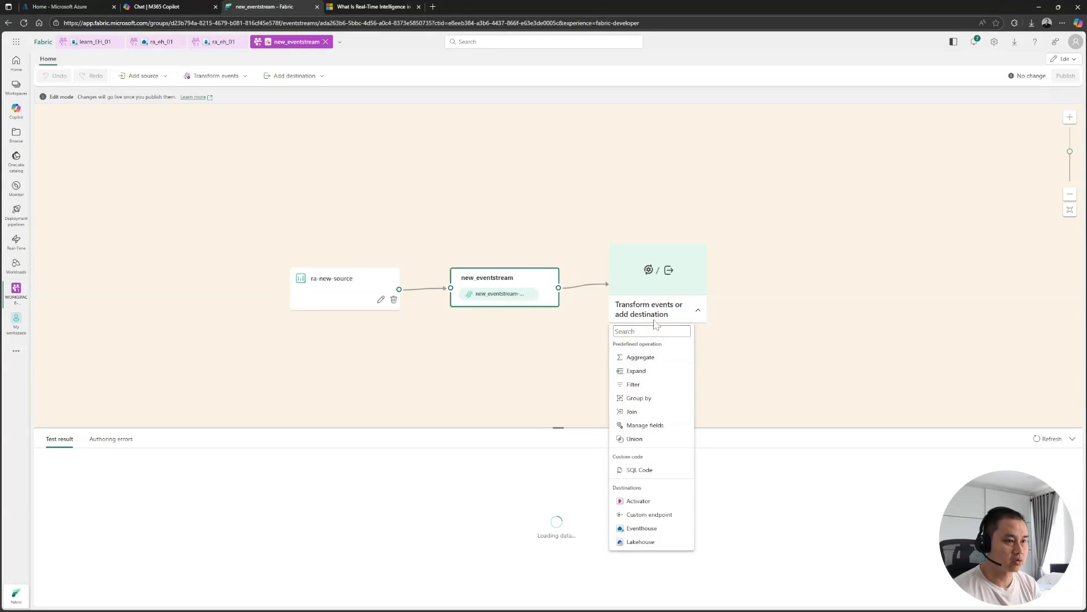
pyautogui.click(646, 425)
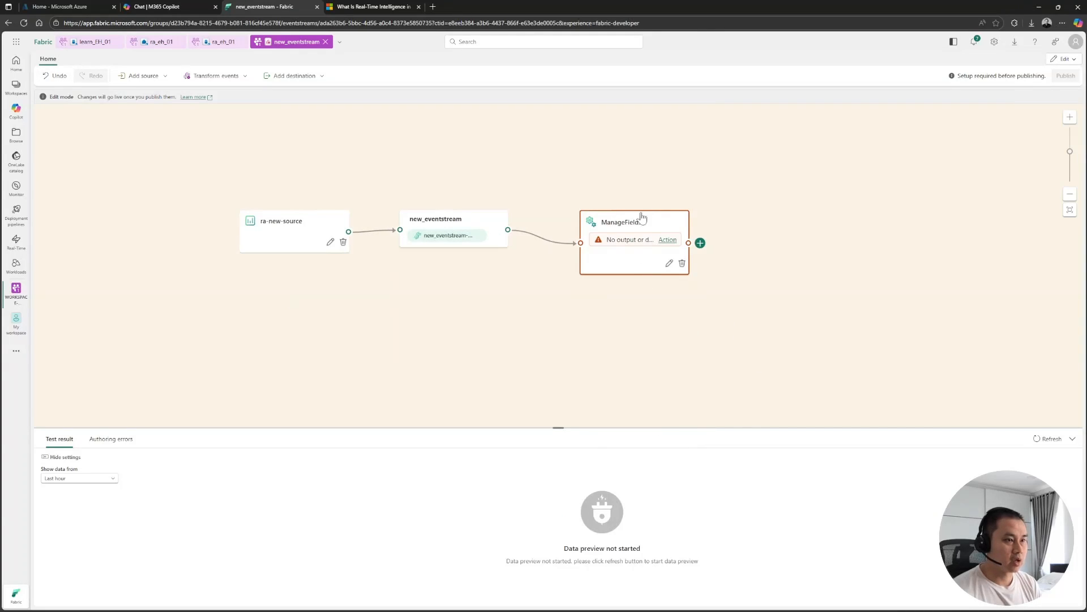
# Add all source fields and a SYSTEM.Timestamp() field named timeStamp to the ManageFields operation, and save it.
pyautogui.click(668, 263)
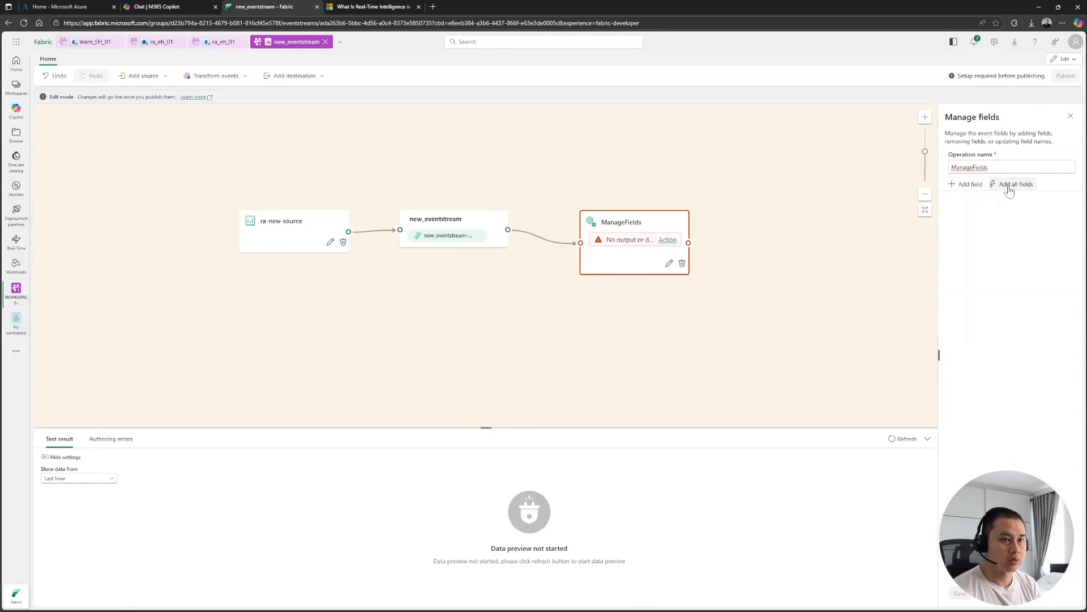
pyautogui.click(1011, 184)
pyautogui.click(971, 185)
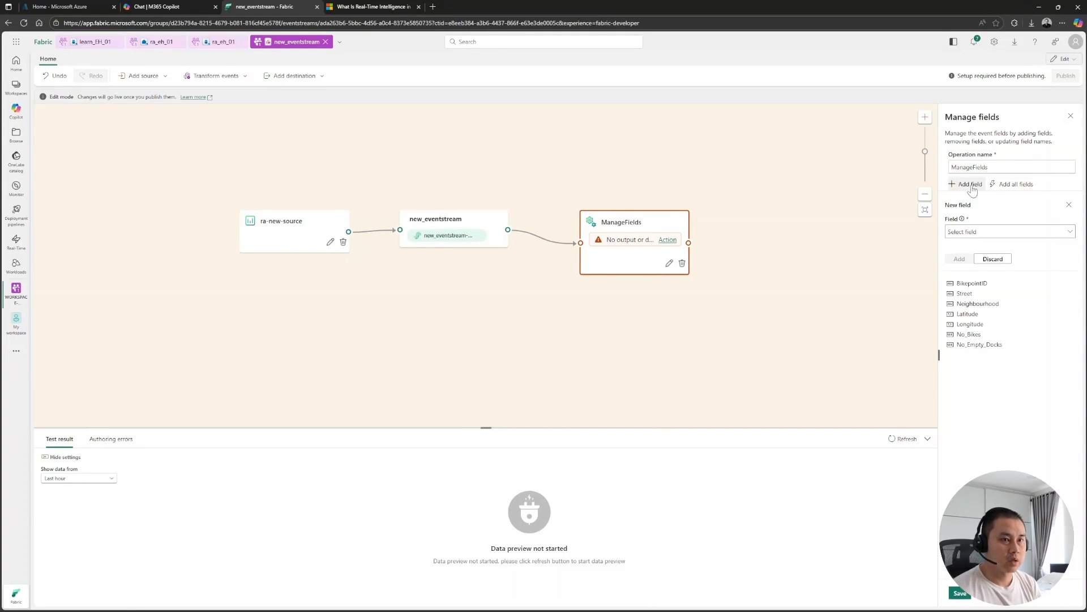
pyautogui.click(969, 233)
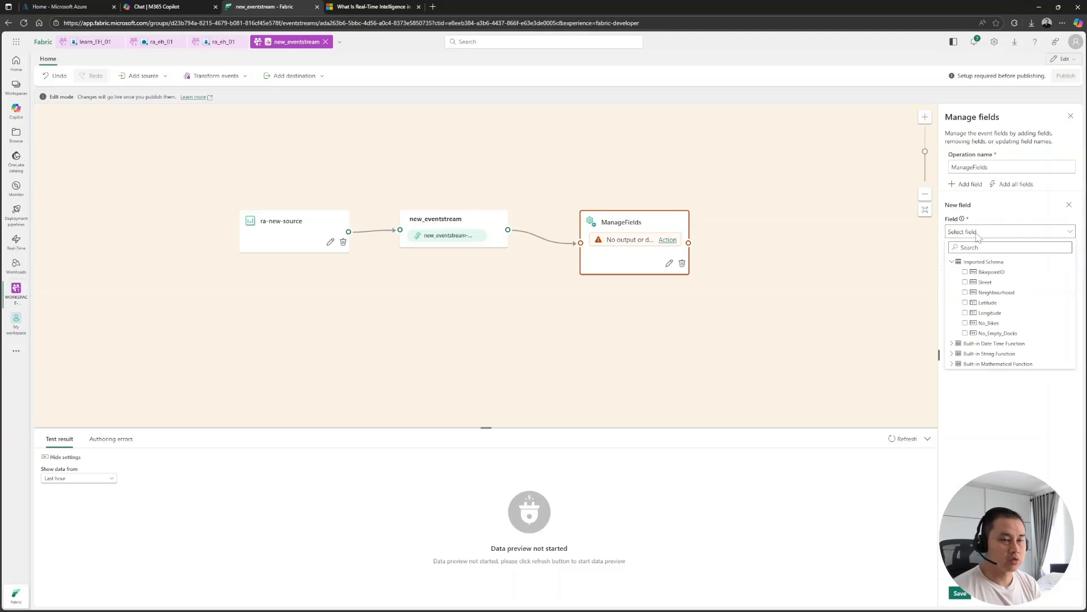
pyautogui.click(952, 343)
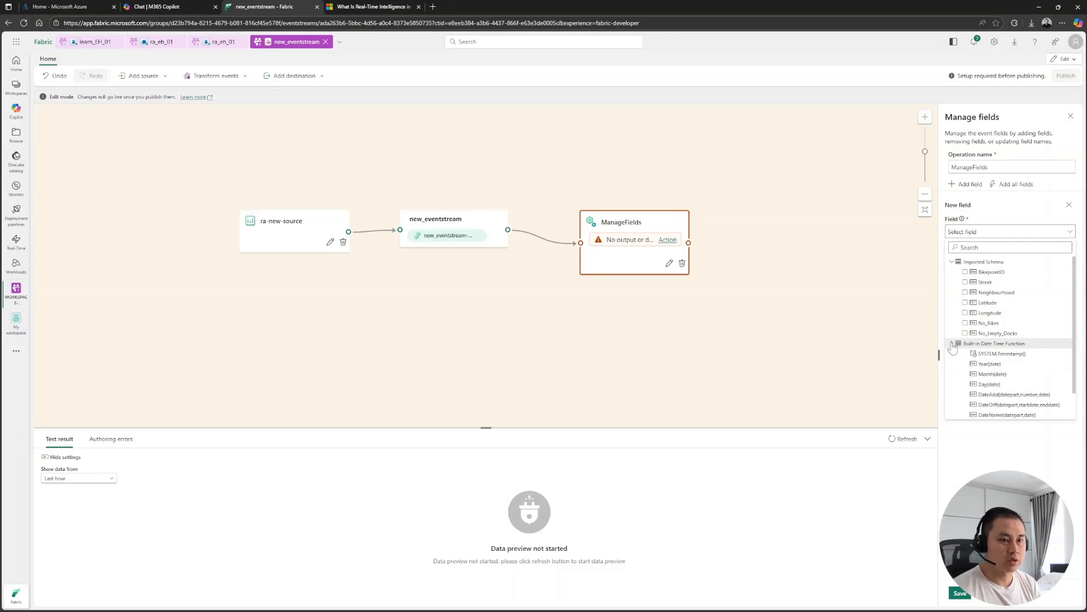
pyautogui.click(1002, 353)
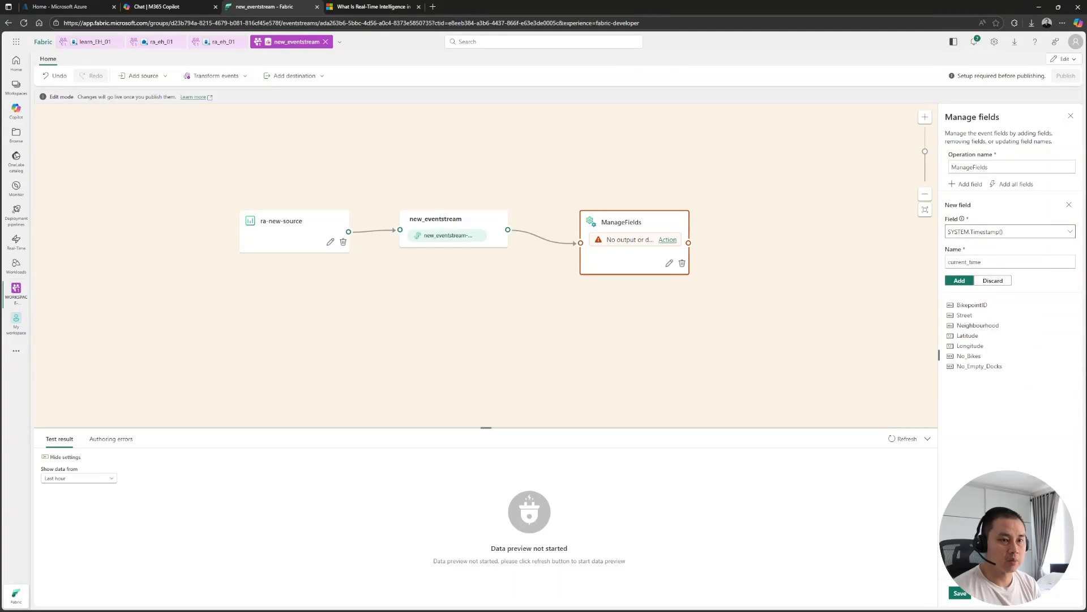
pyautogui.doubleClick(969, 262)
pyautogui.write('timeSt')
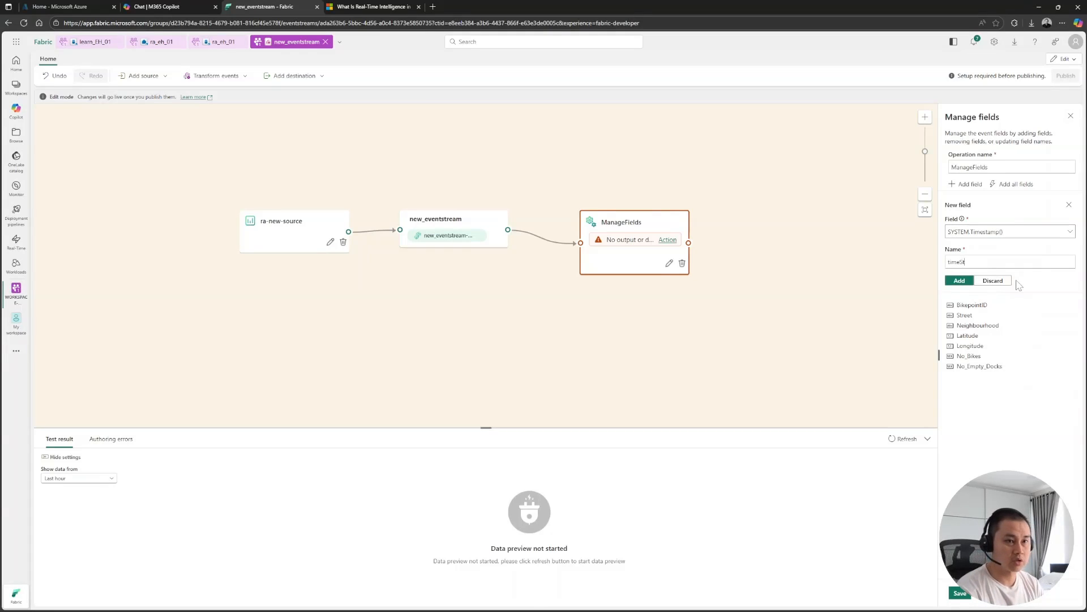
pyautogui.write('amp')
pyautogui.click(959, 280)
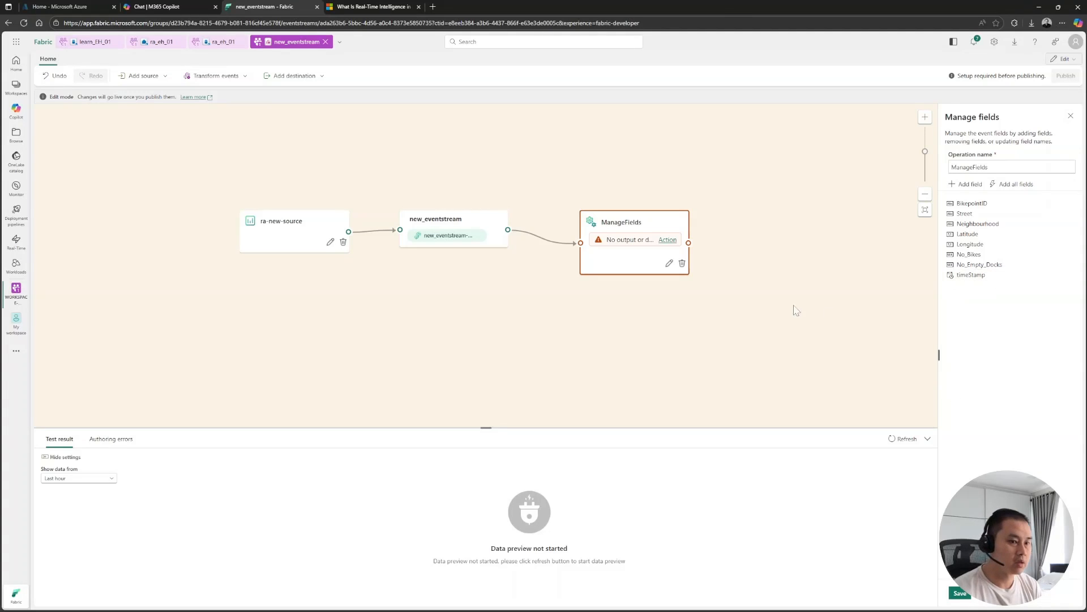
pyautogui.click(961, 592)
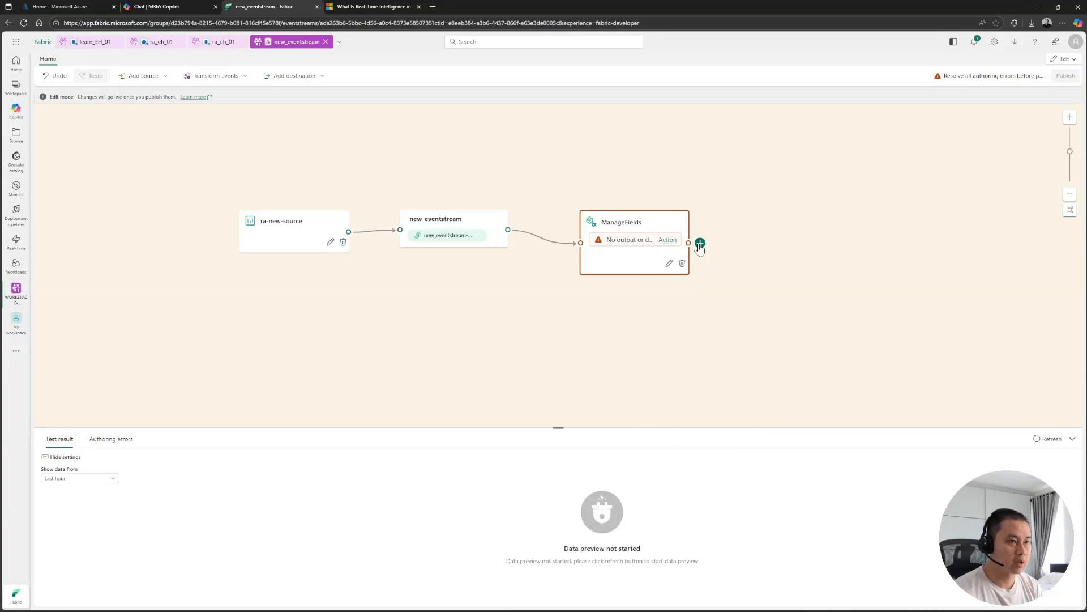
# Add an Eventhouse destination after ManageFields and set both its eventhouse and its KQL database to ra_eh_01.
pyautogui.click(700, 243)
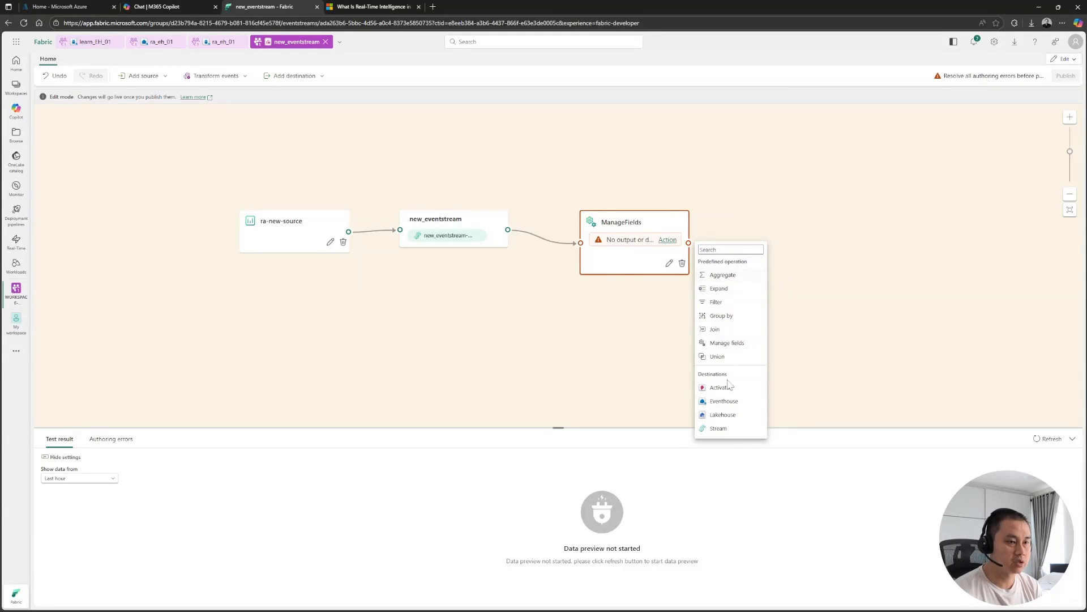
pyautogui.click(736, 402)
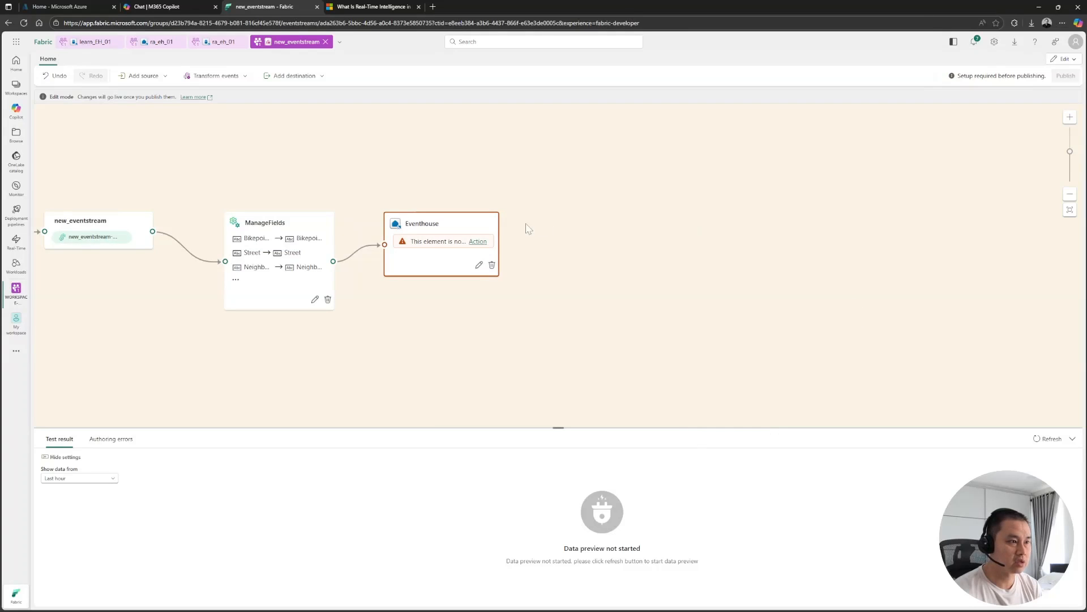
pyautogui.click(480, 261)
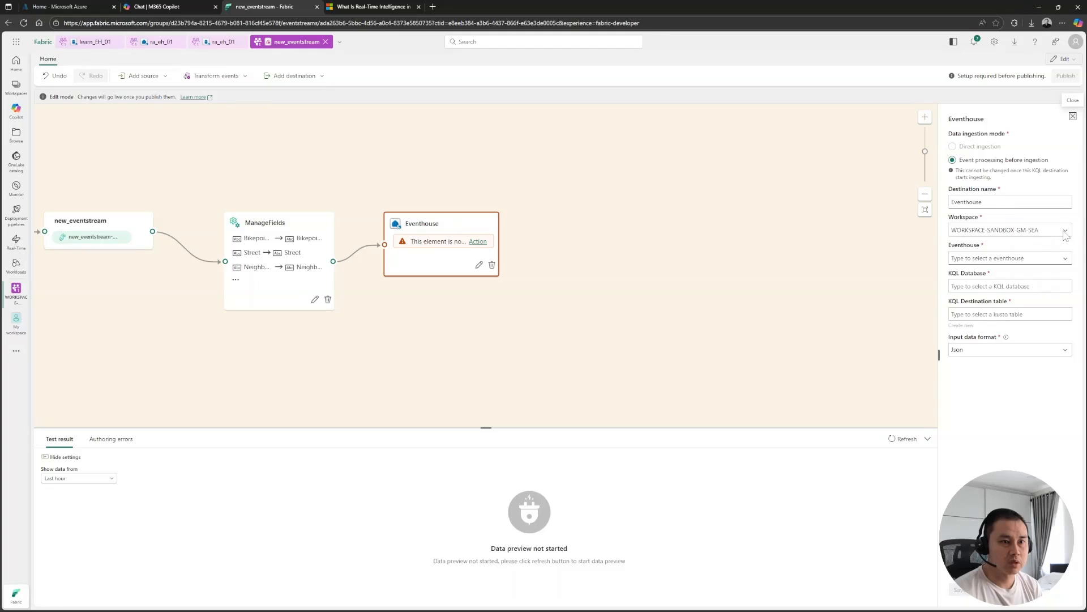
pyautogui.click(1065, 258)
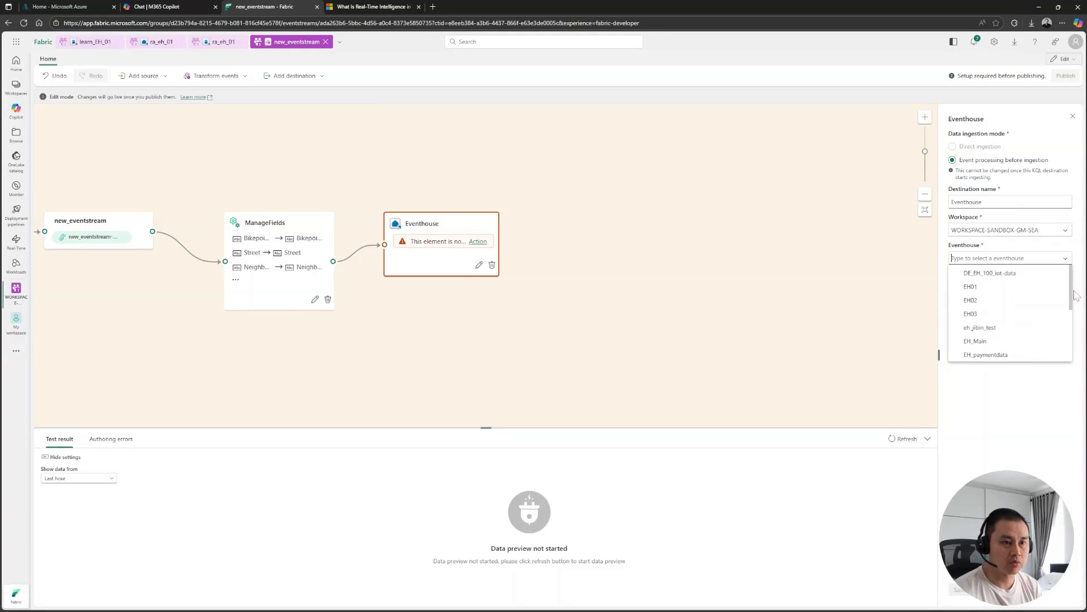
pyautogui.moveTo(1071, 290); pyautogui.dragTo(1070, 294)
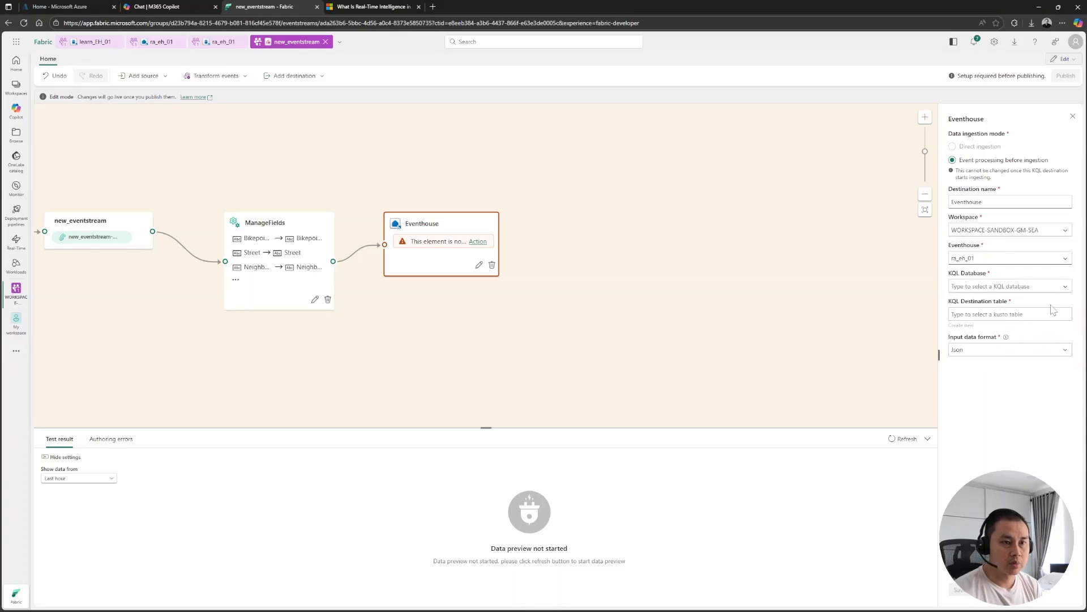
pyautogui.click(1069, 290)
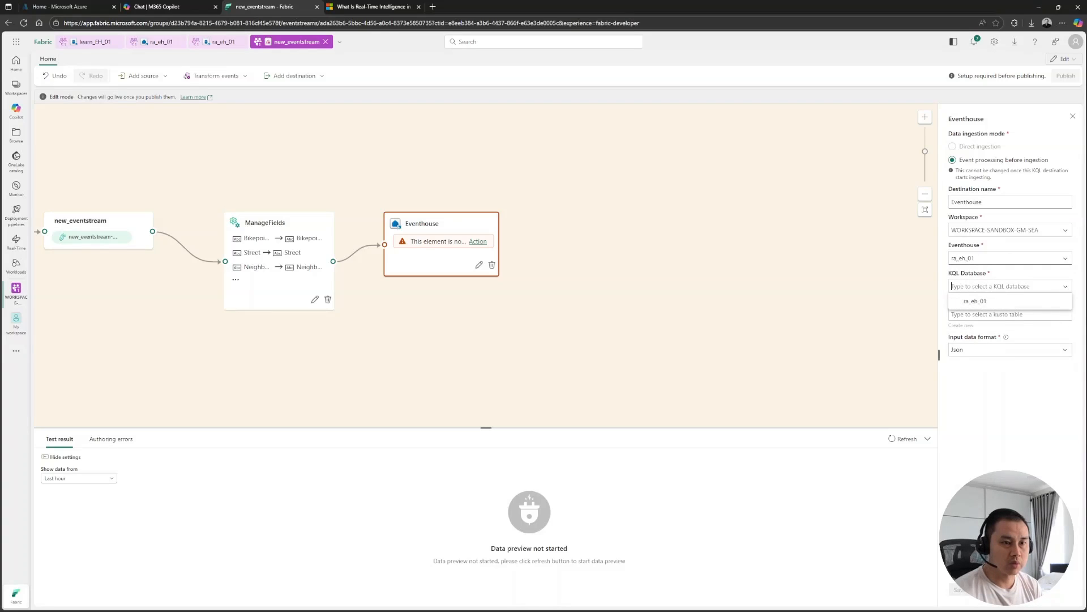
pyautogui.click(1012, 306)
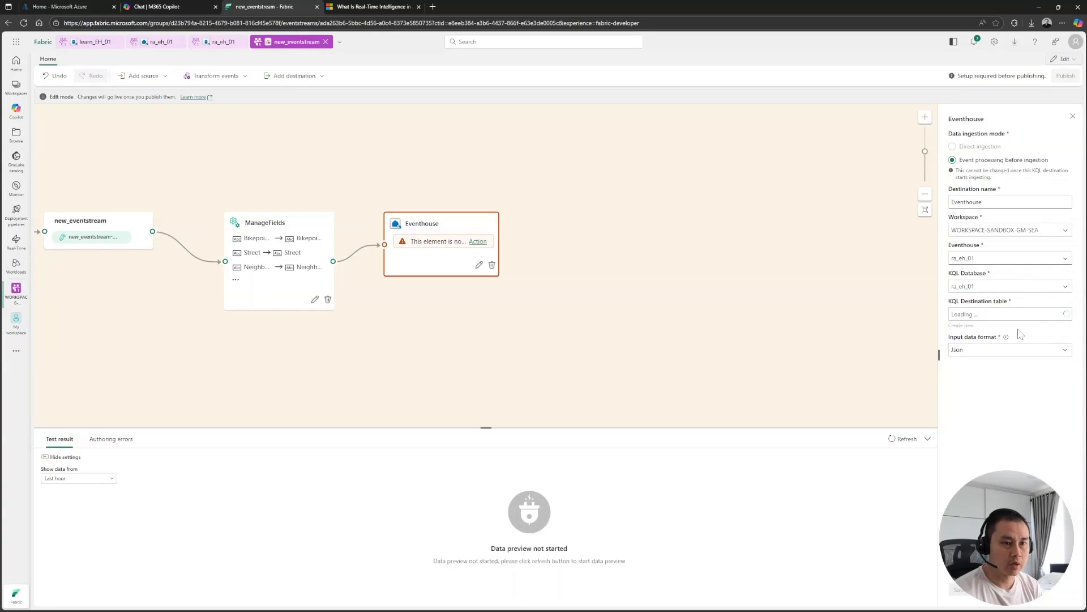
# Create a new KQL destination table named rawData for the Eventhouse destination, keeping Json as the input data format.
pyautogui.click(962, 326)
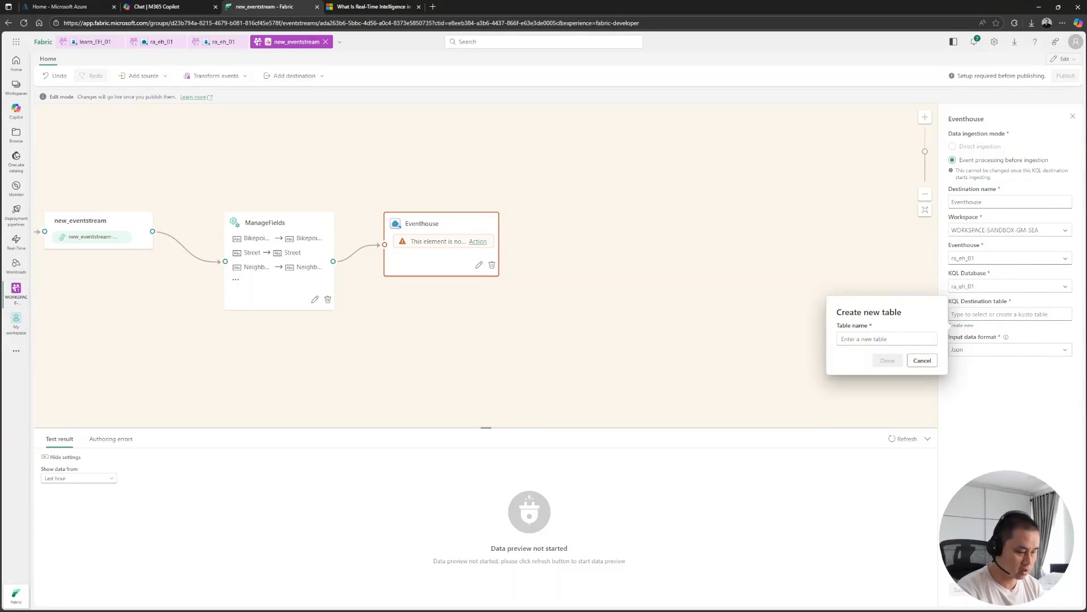
pyautogui.write('rawData')
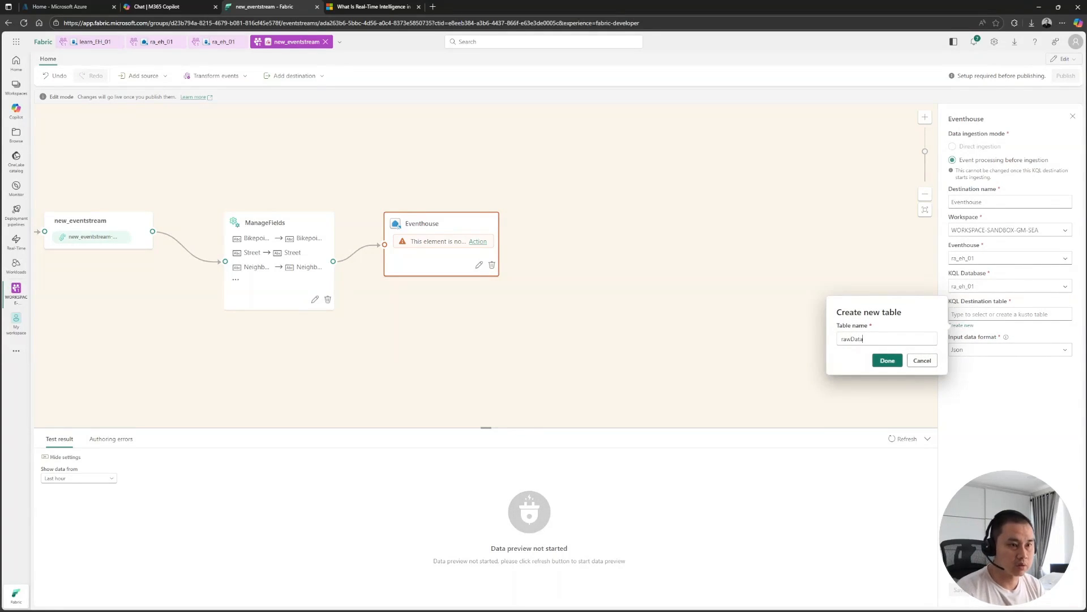
pyautogui.click(887, 360)
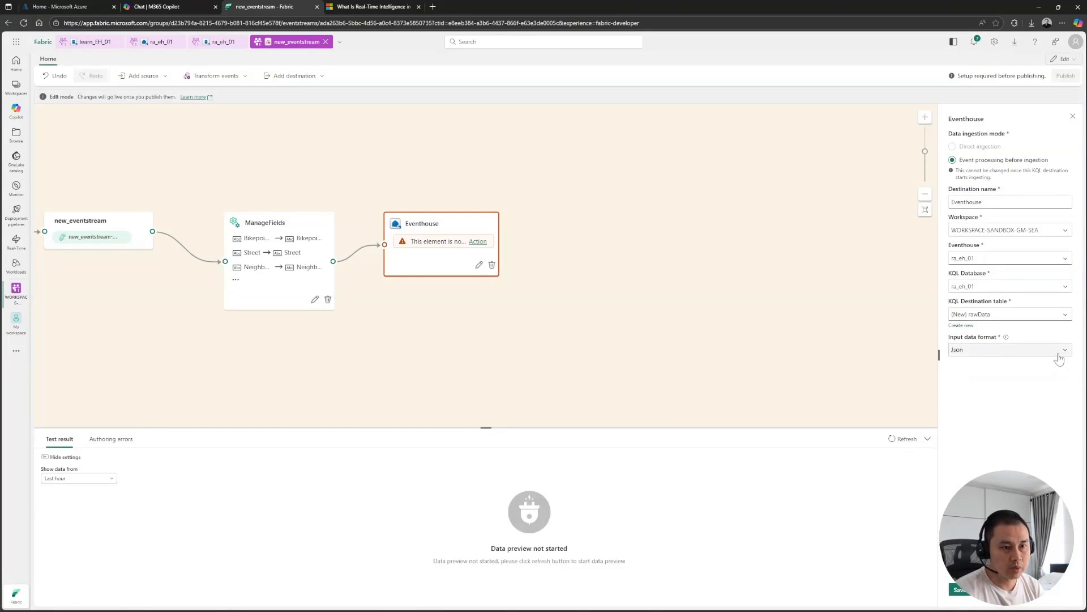
pyautogui.click(1062, 355)
pyautogui.click(1062, 355)
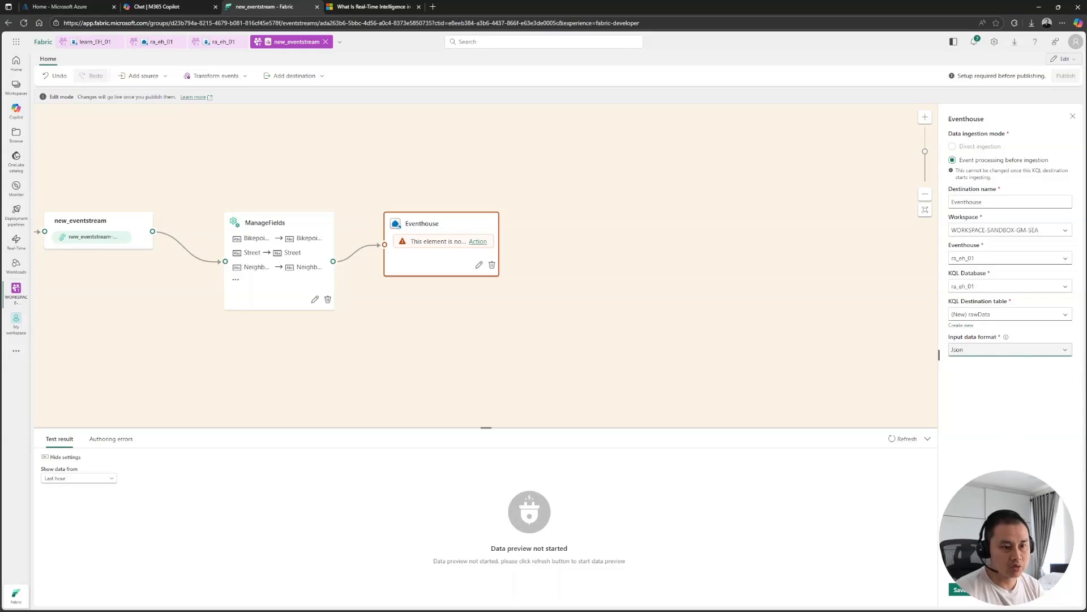
# Save the Eventhouse destination and publish the eventstream.
pyautogui.click(962, 591)
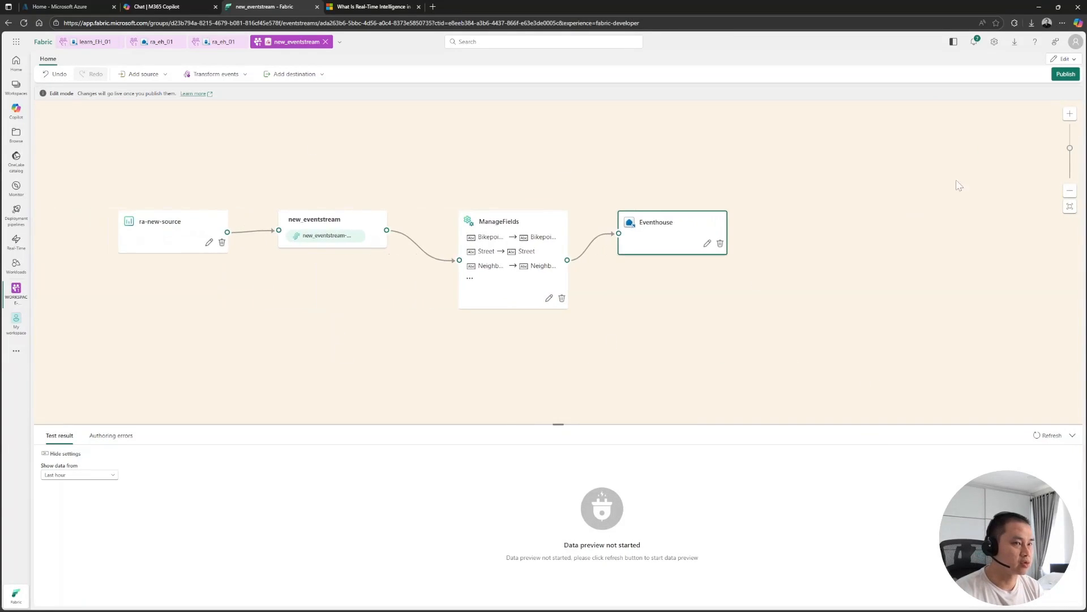
pyautogui.click(1062, 77)
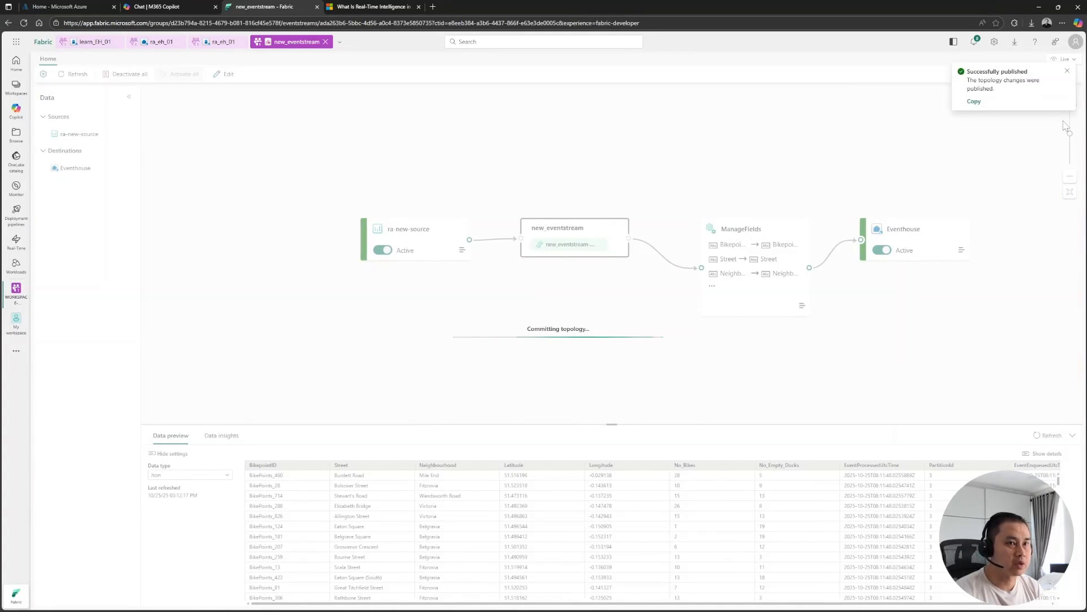
pyautogui.click(1068, 72)
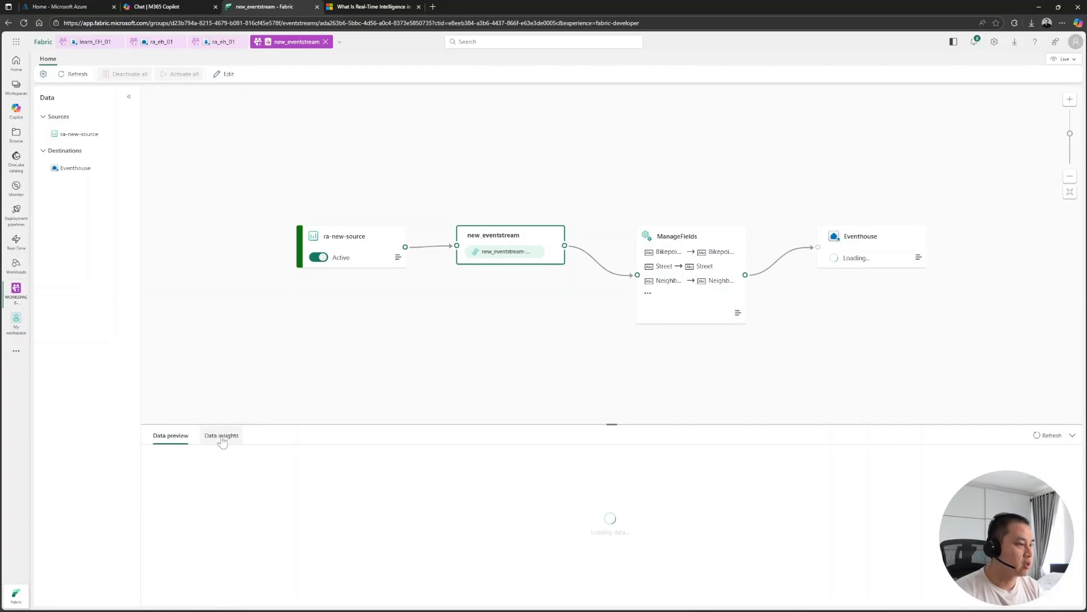
# Examine the published eventstream's nodes and the columns in the new_eventstream data preview, enlarging the preview area.
pyautogui.click(365, 242)
pyautogui.click(464, 244)
pyautogui.click(677, 238)
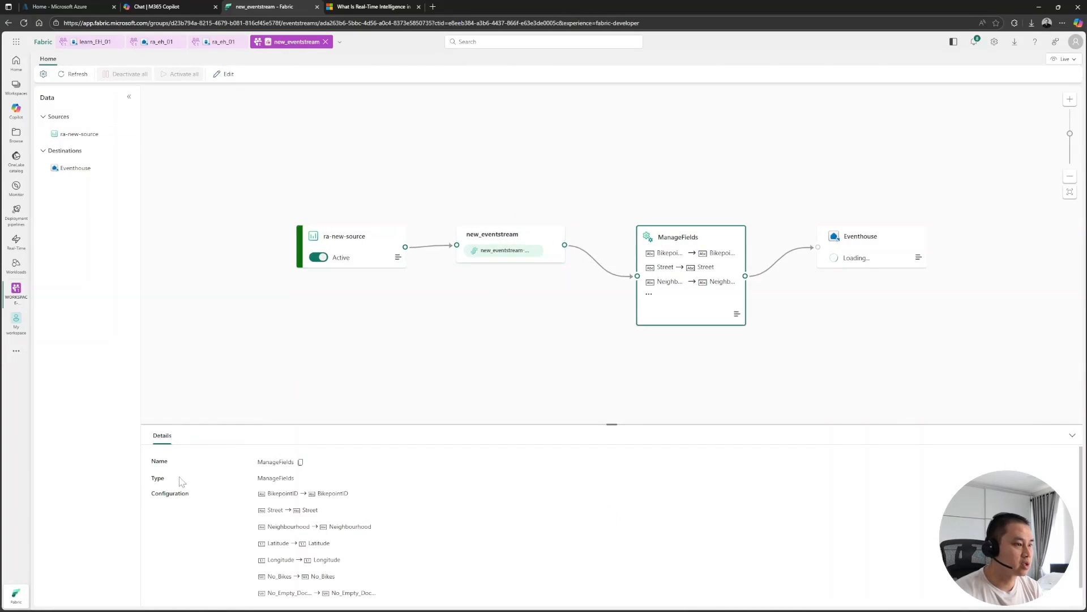
pyautogui.click(515, 250)
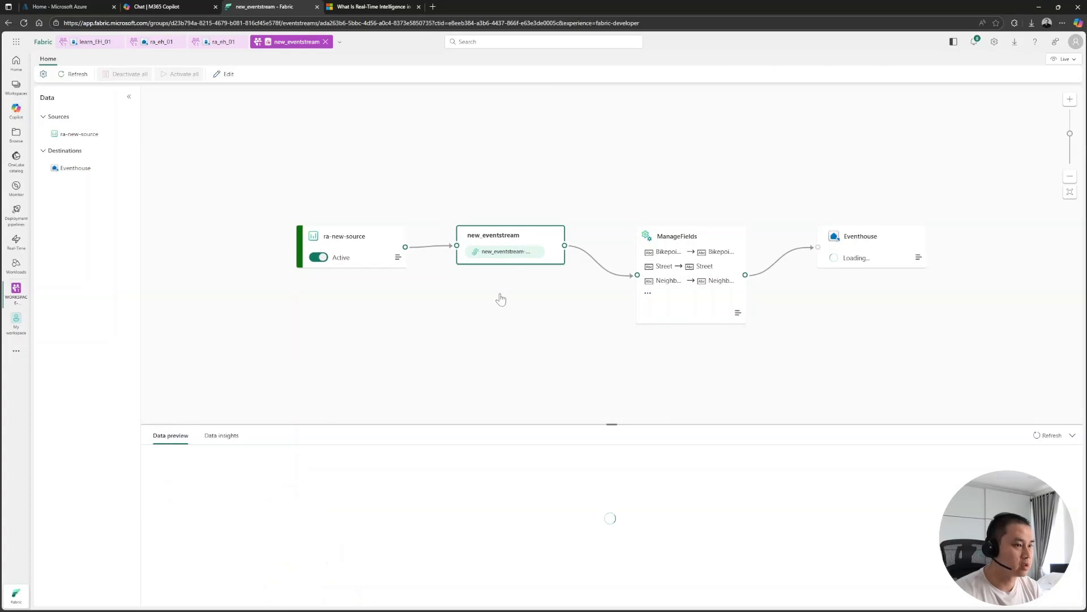
pyautogui.click(208, 441)
pyautogui.click(170, 438)
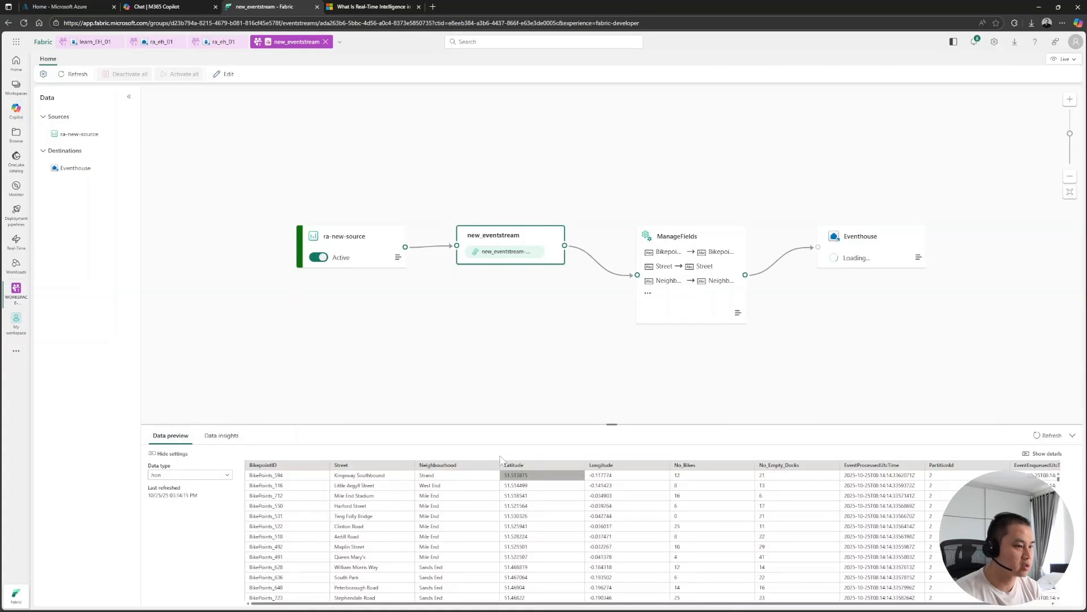
pyautogui.moveTo(612, 424); pyautogui.dragTo(612, 350)
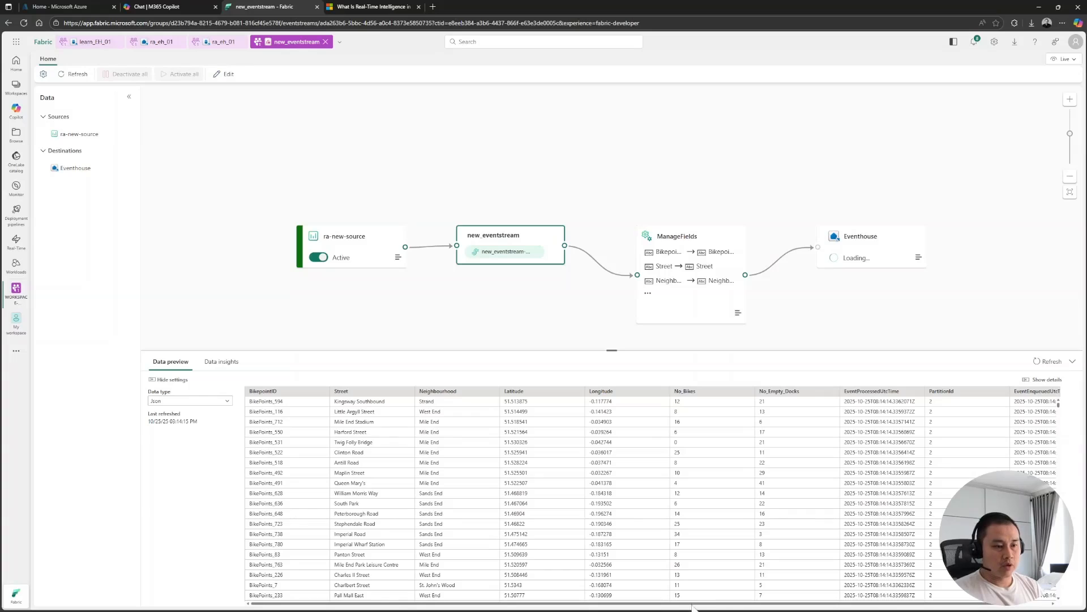
pyautogui.moveTo(708, 606); pyautogui.dragTo(747, 606)
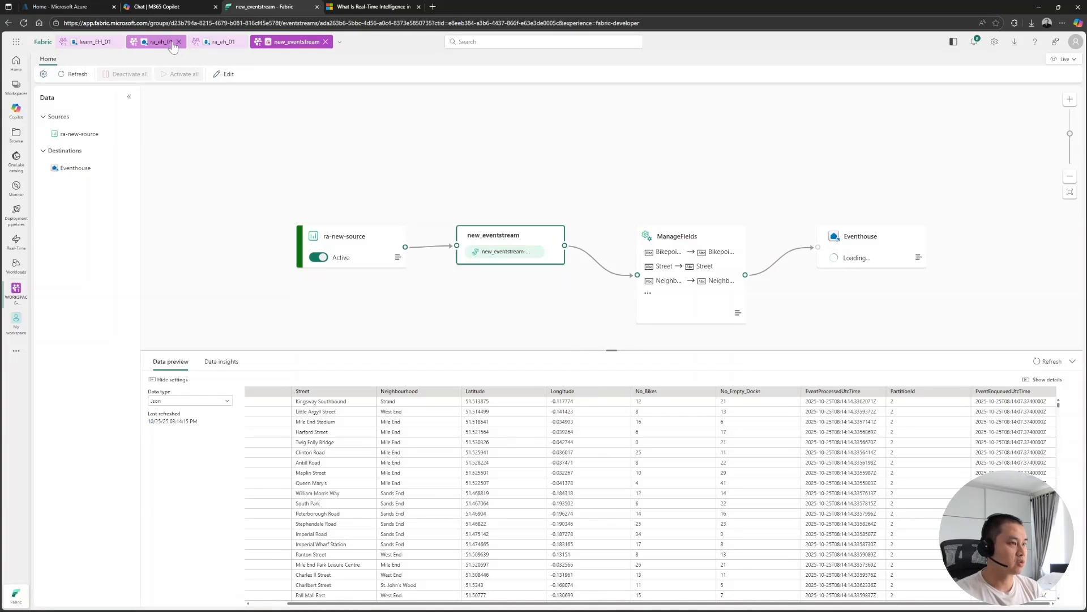
# Switch to the ra_eh_01 KQL database's queryset and refresh the eventhouse so its table list is up to date.
pyautogui.click(160, 43)
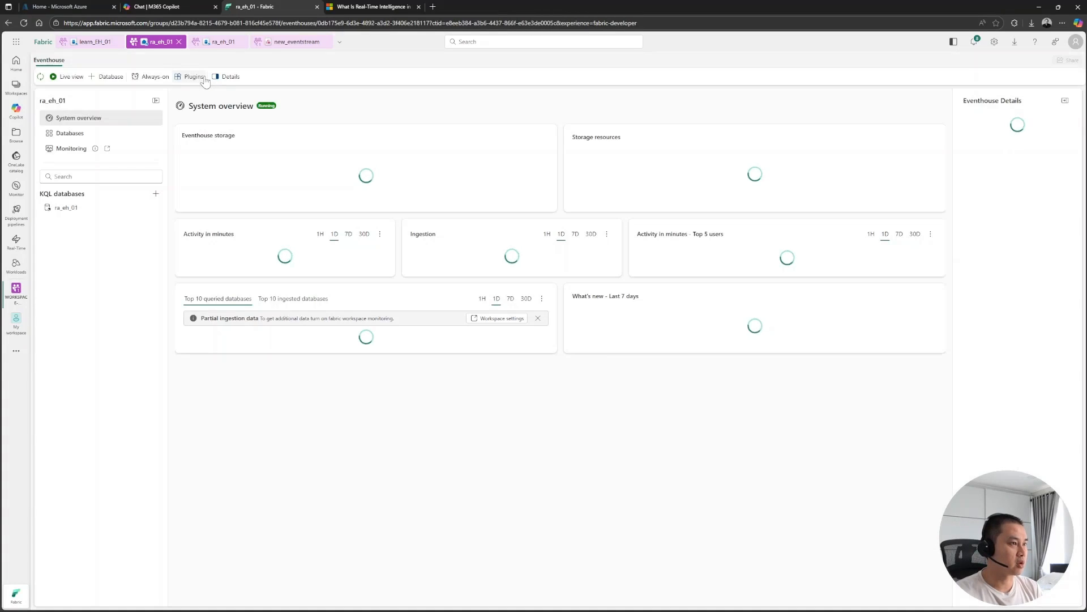
pyautogui.click(222, 42)
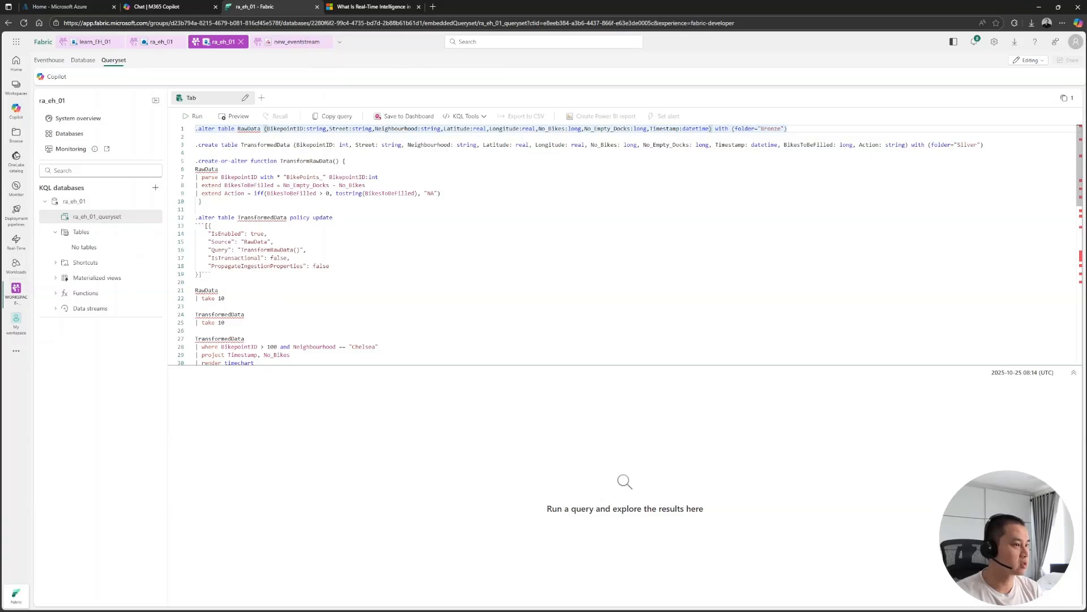
pyautogui.click(78, 201)
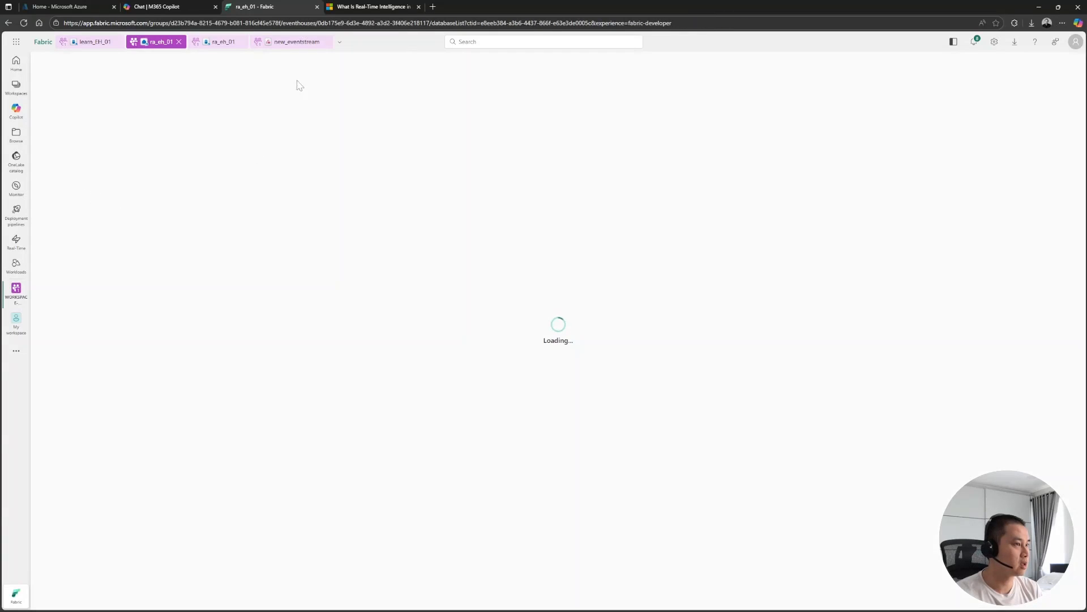
pyautogui.click(71, 208)
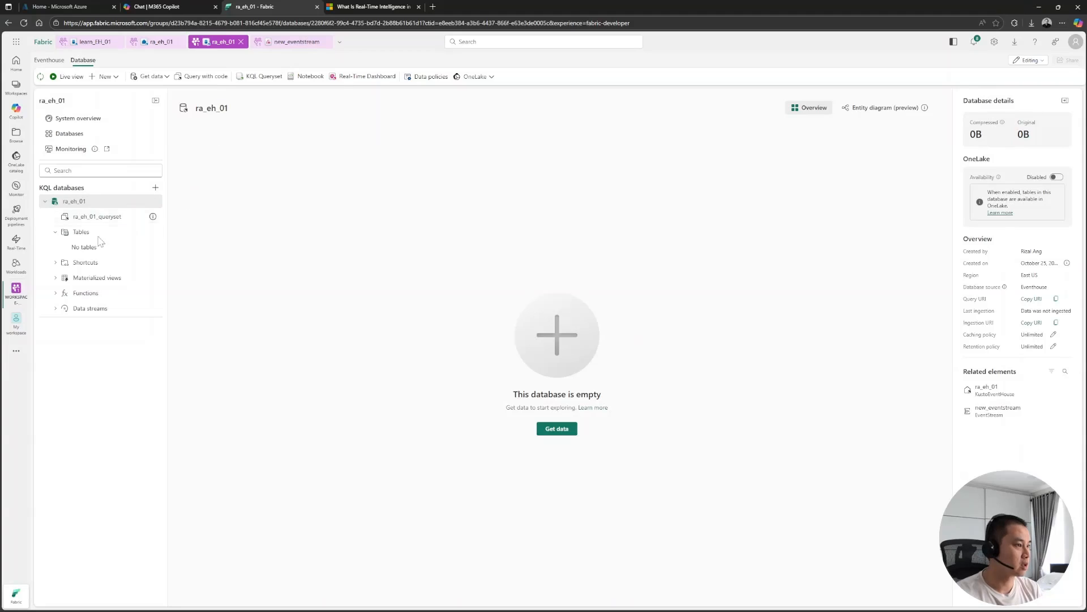
pyautogui.click(219, 77)
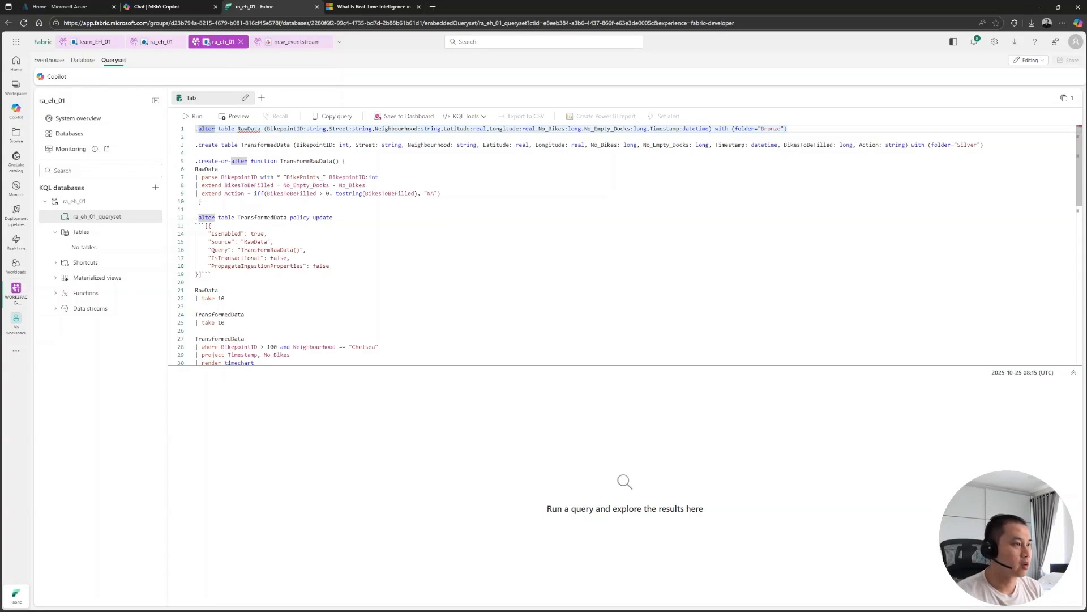
pyautogui.click(45, 62)
pyautogui.click(38, 82)
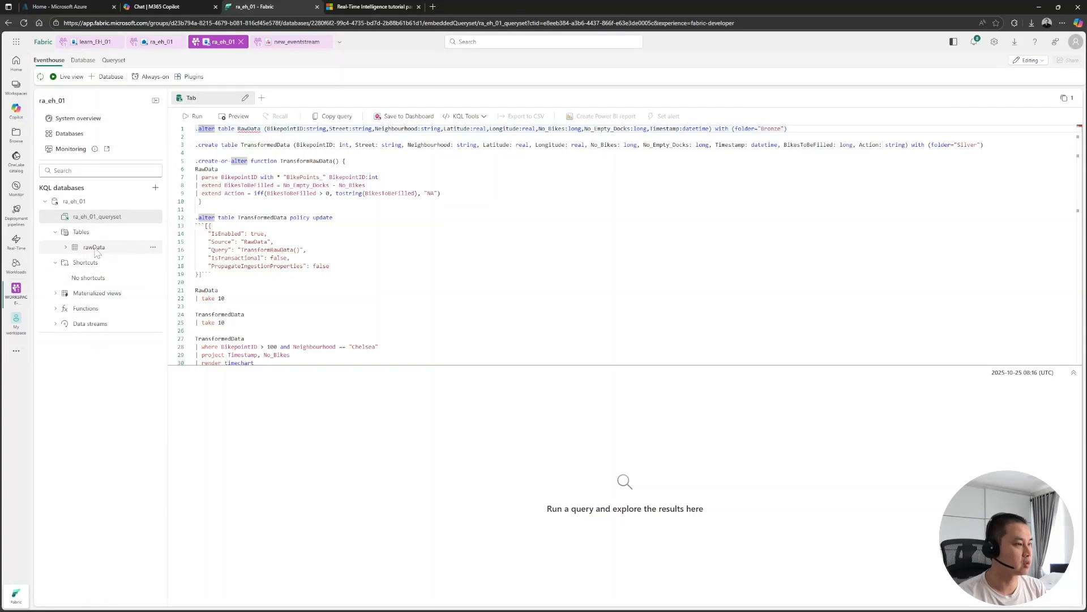
# Examine the columns and the ingested data preview of the rawData table.
pyautogui.click(65, 248)
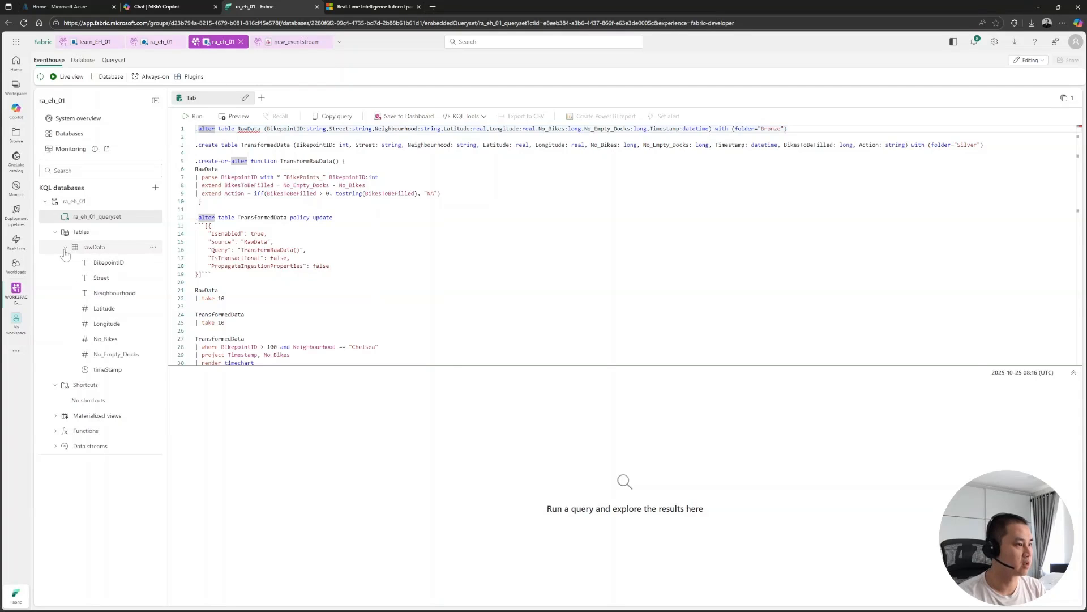
pyautogui.click(94, 250)
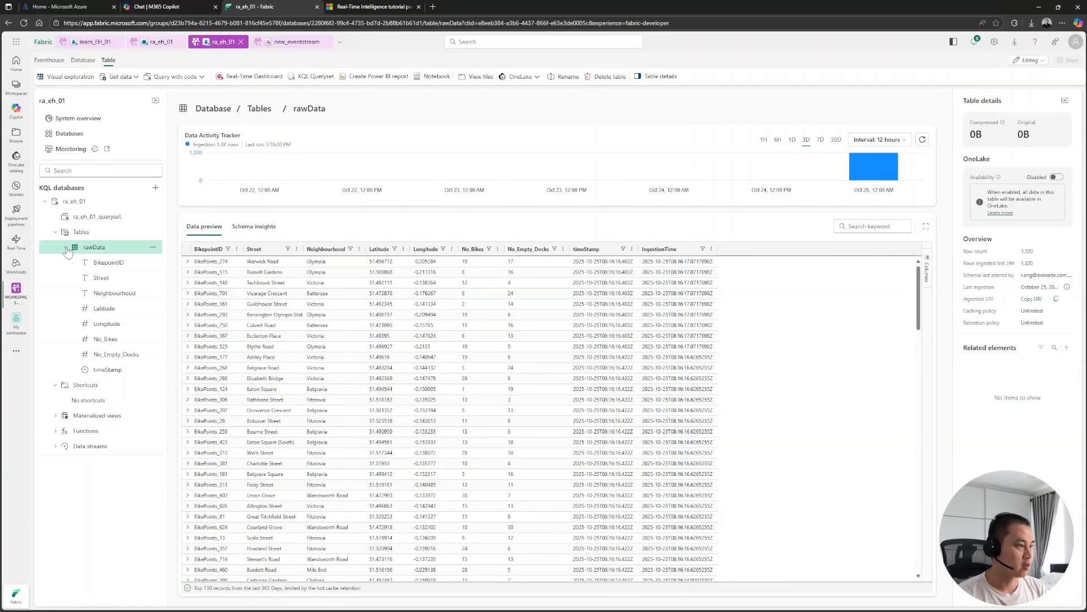
pyautogui.click(65, 247)
# Open ra_eh_01_queryset and change the table name in the first .alter table command to rawData.
pyautogui.click(96, 217)
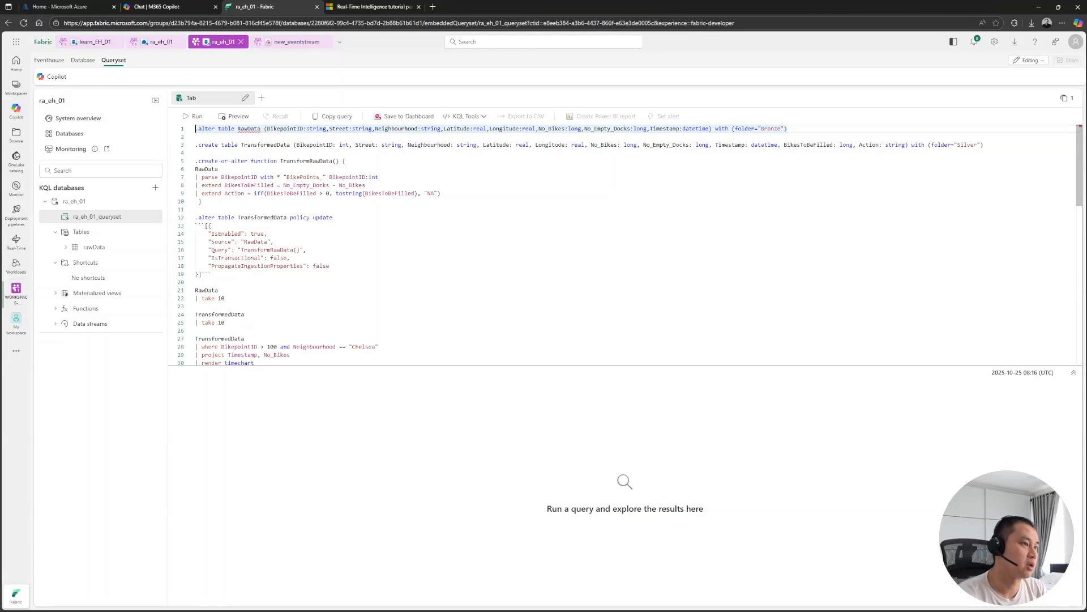
pyautogui.hotkey('shift', 'End')
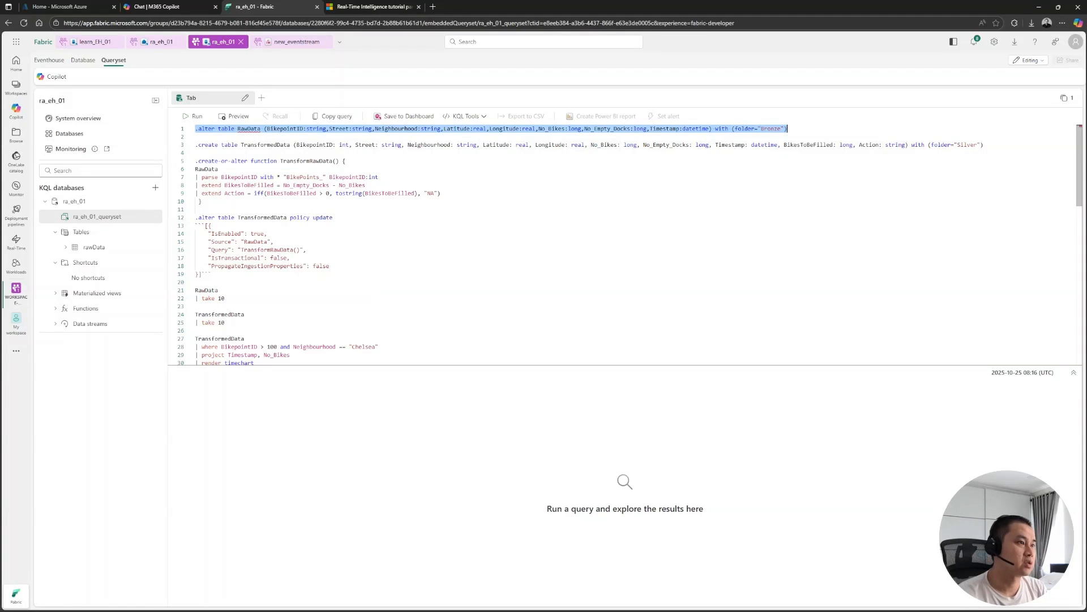
pyautogui.moveTo(249, 130)
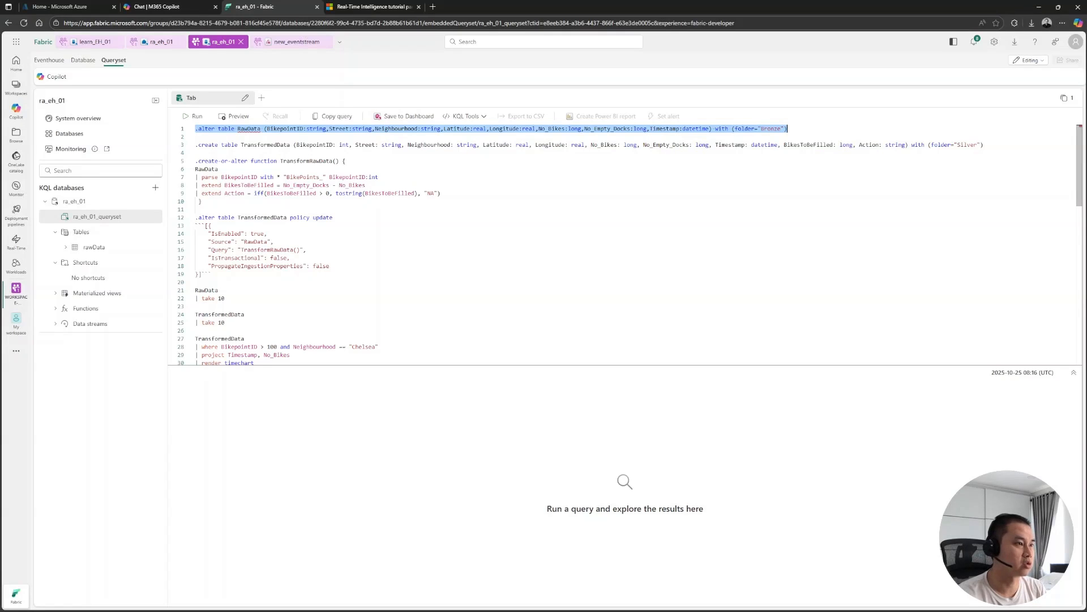
pyautogui.doubleClick(248, 129)
pyautogui.write('rawData')
pyautogui.press('Tab')
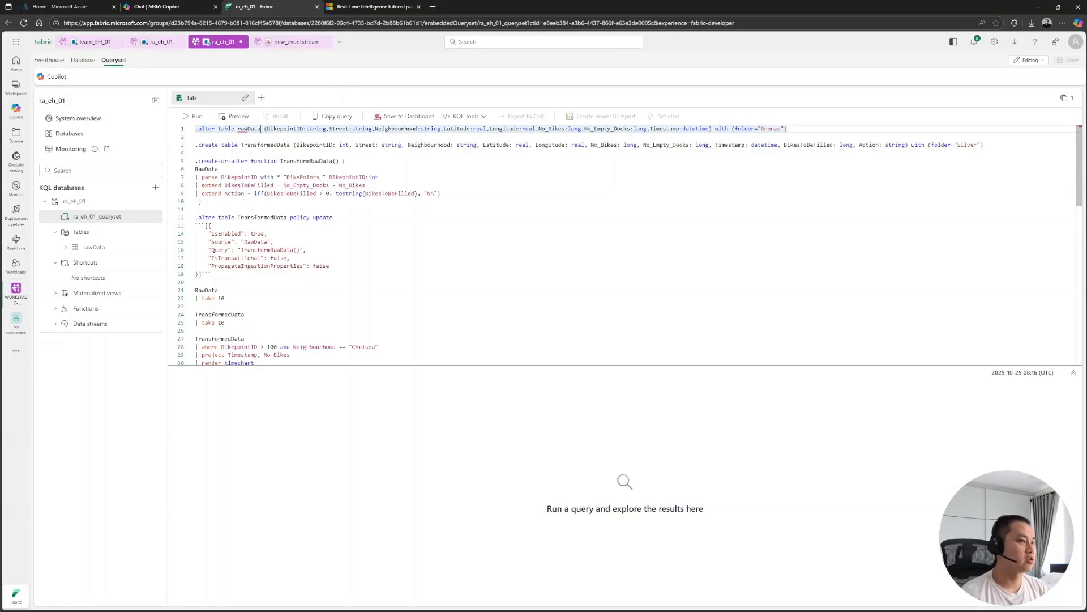
pyautogui.hotkey('ctrl', 'Left')
pyautogui.hotkey('ctrl', 'Left')
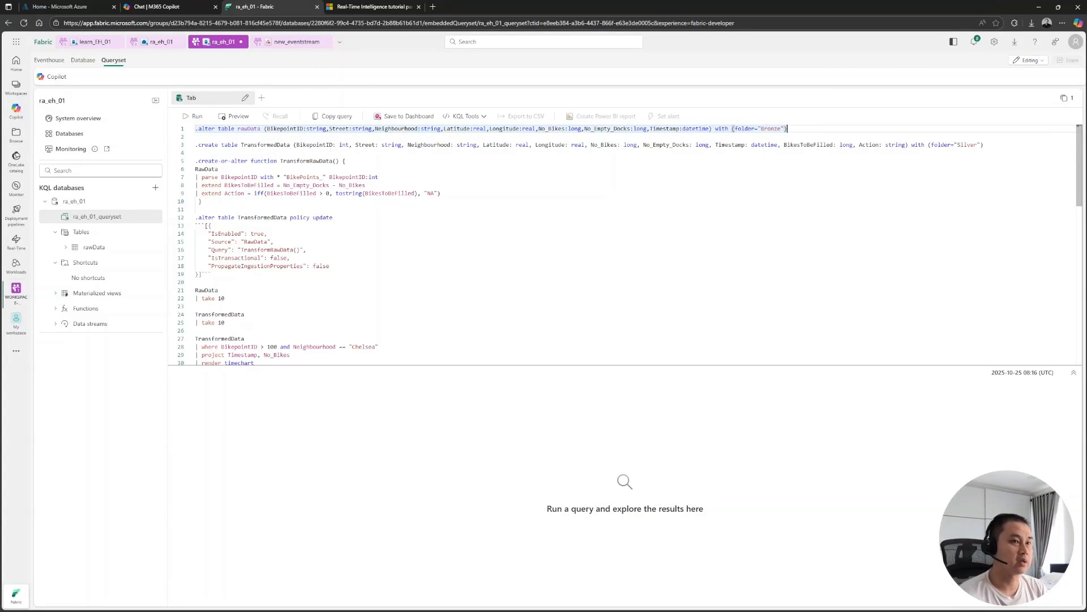
# Run the .alter table rawData command that assigns the "Bronze" folder, and refresh the KQL database tree.
pyautogui.hotkey('shift', 'Home')
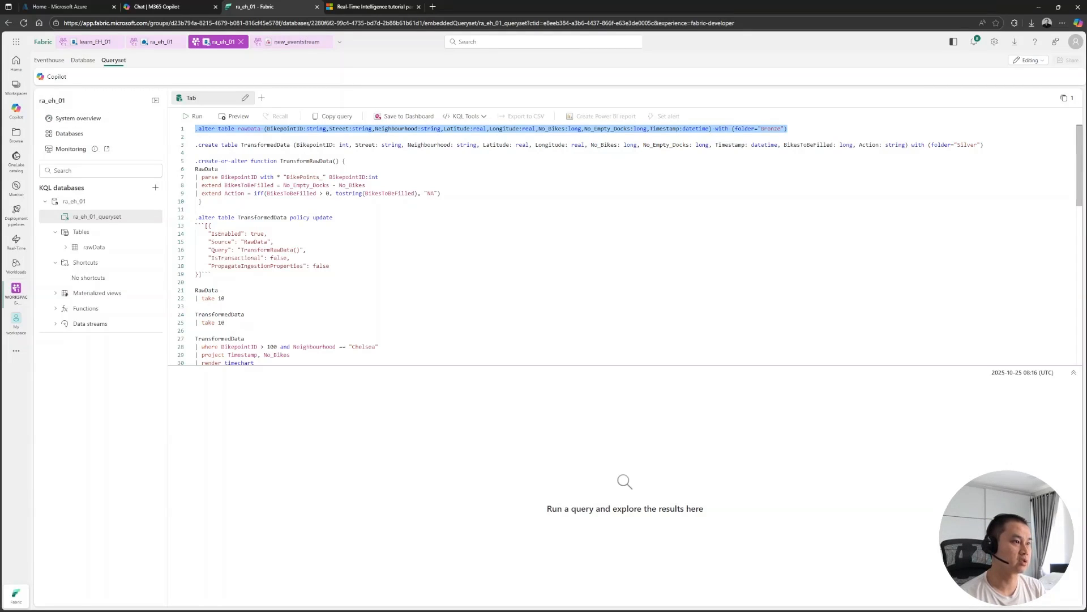
pyautogui.hotkey('shift', 'Return')
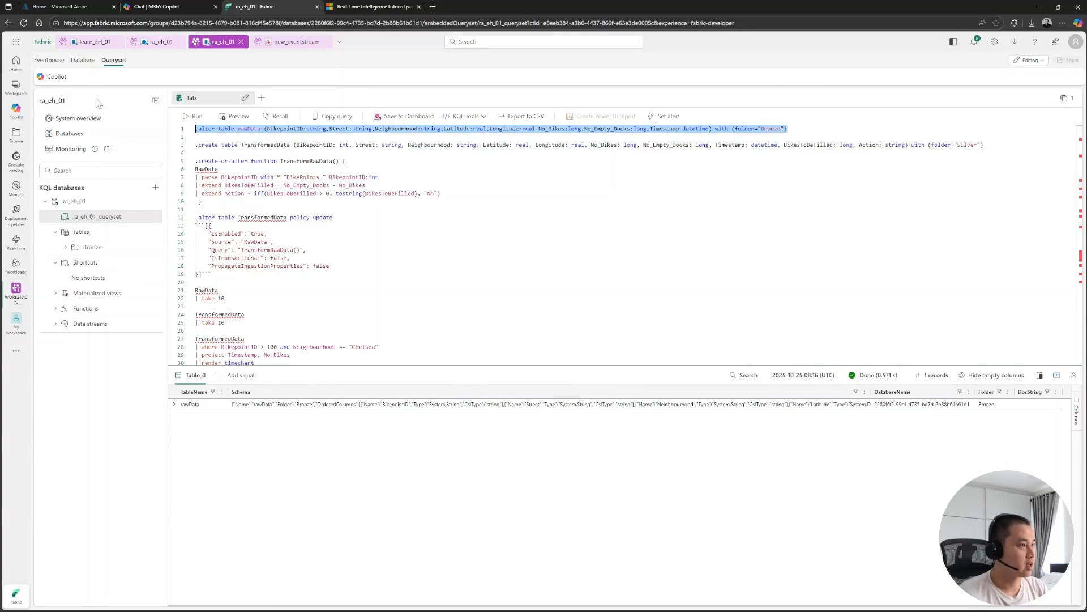
pyautogui.click(83, 60)
pyautogui.click(41, 78)
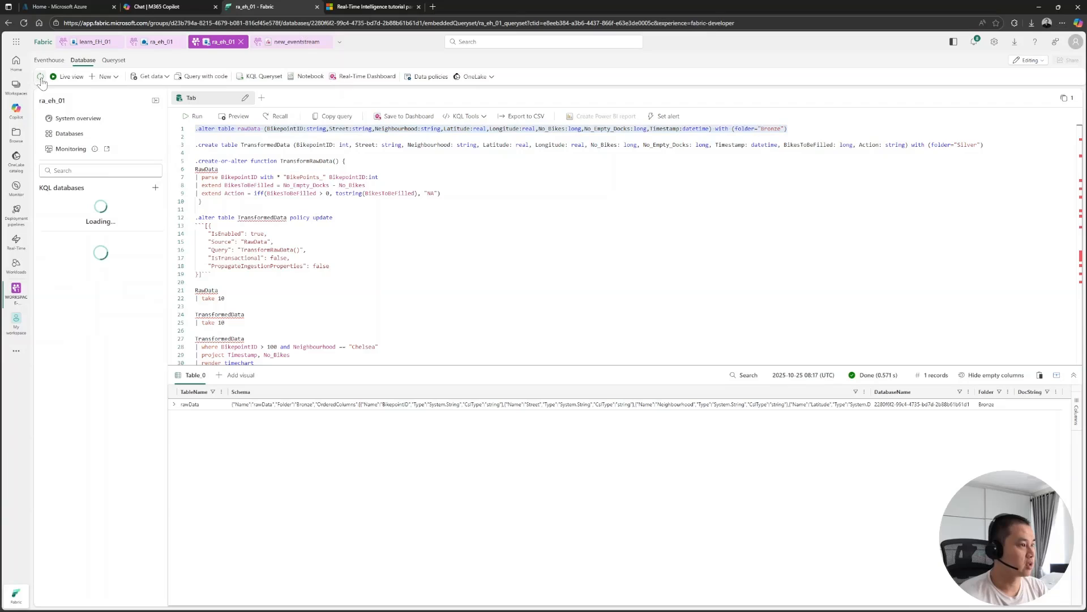
# Run the .create table command for TransformedData in the "Silver" folder, and refresh the database tree to show the table under its folder.
pyautogui.click(87, 247)
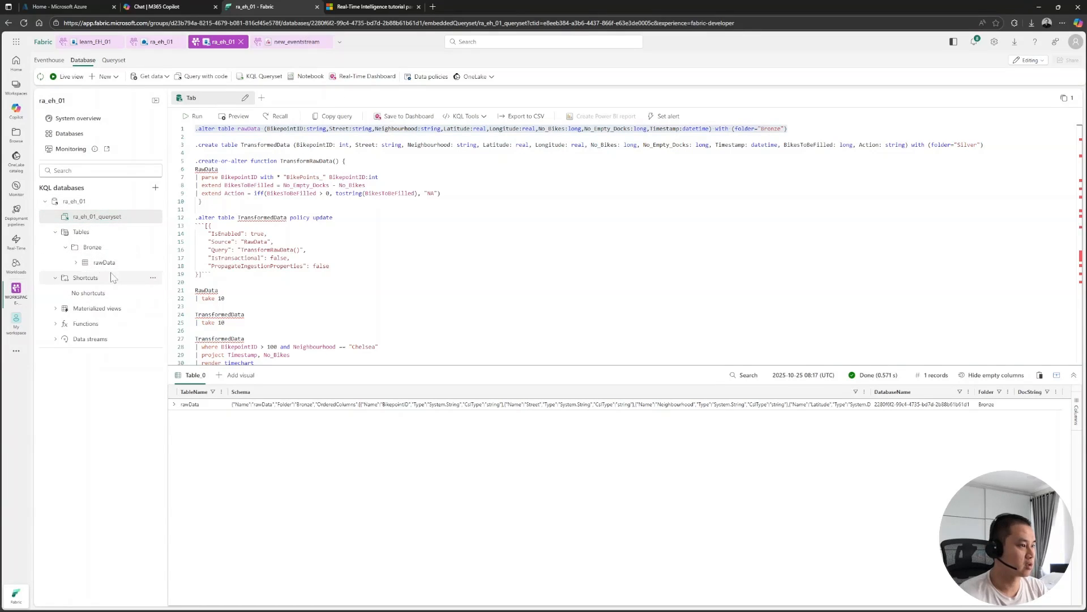
pyautogui.moveTo(196, 153); pyautogui.dragTo(196, 145)
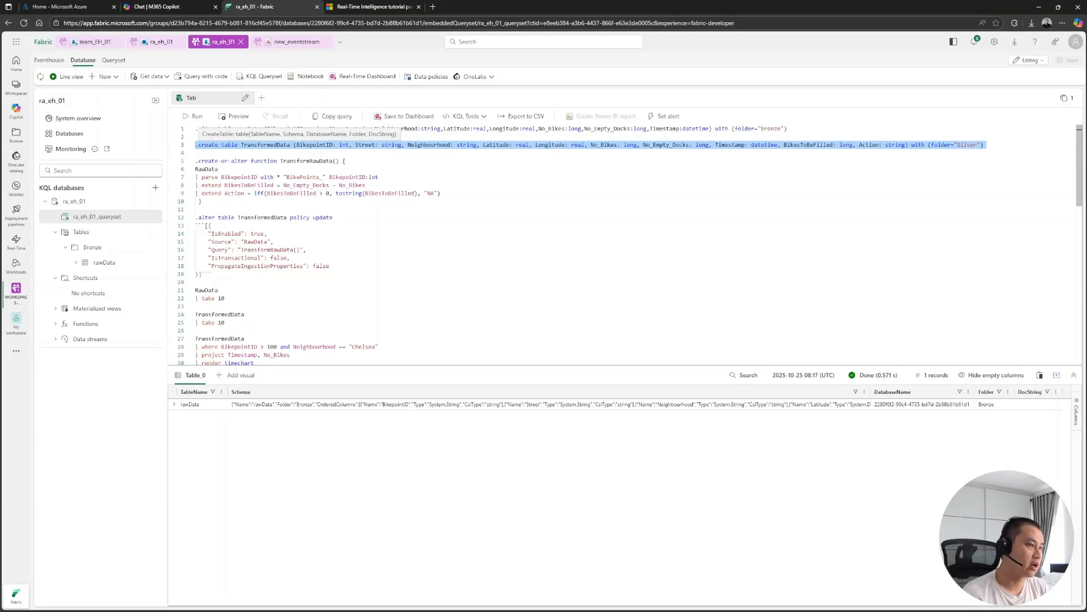
pyautogui.hotkey('shift', 'Return')
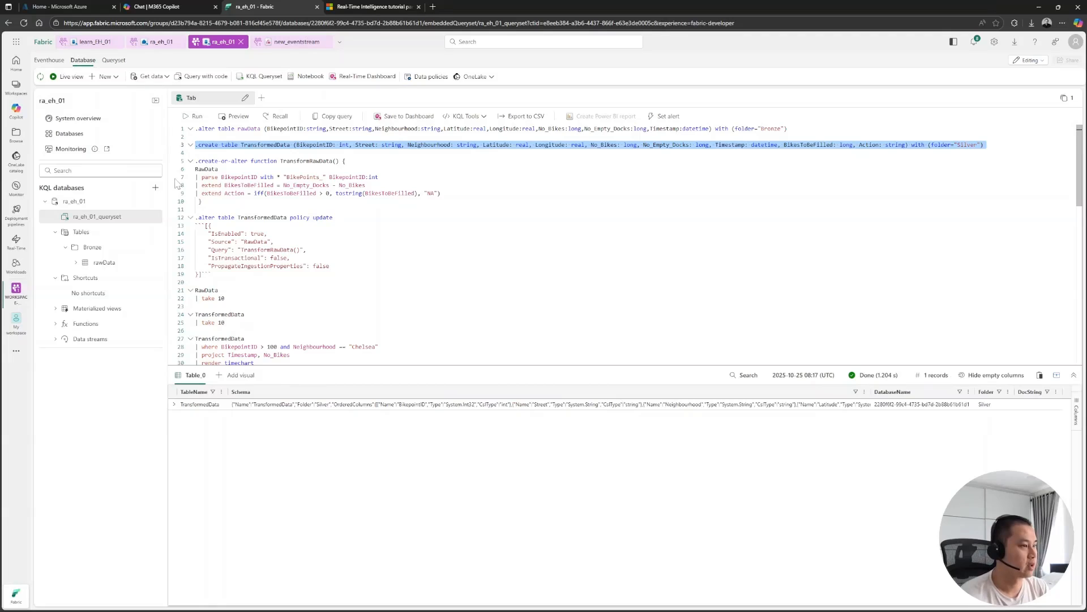
pyautogui.click(40, 76)
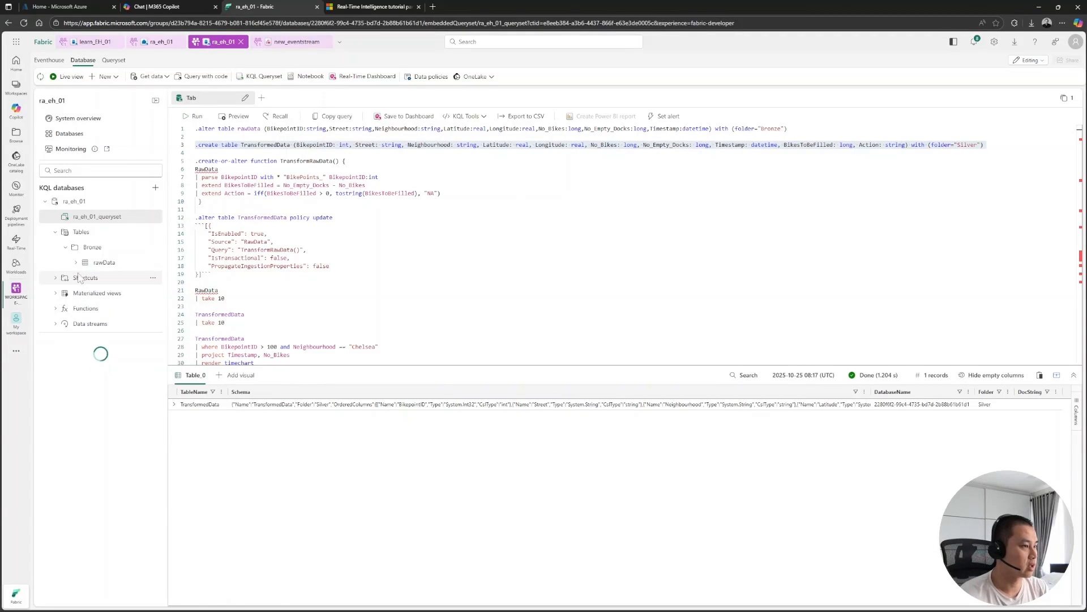
pyautogui.click(65, 279)
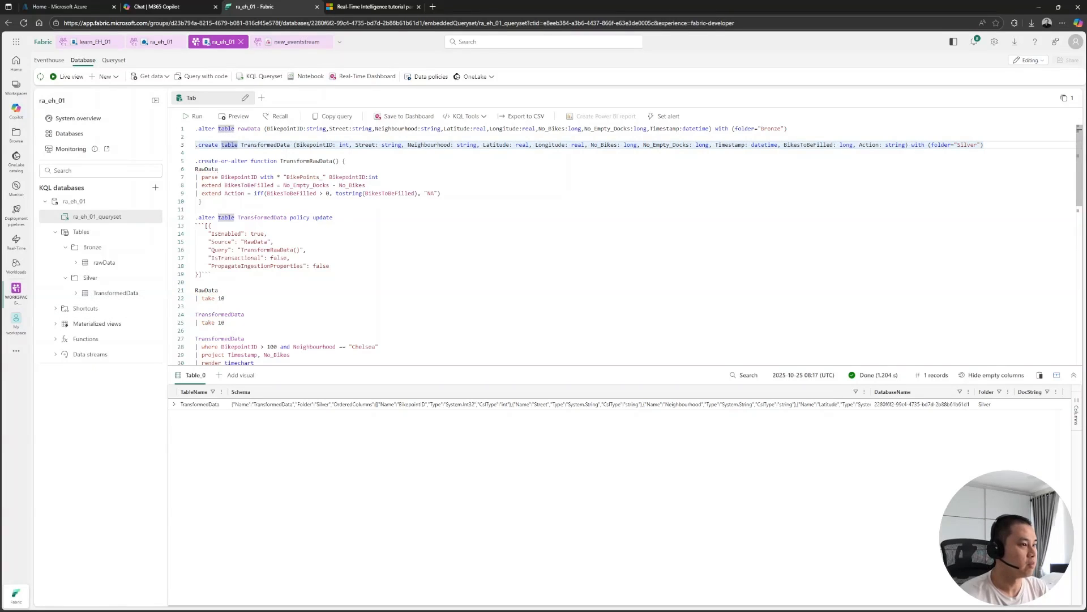
# Change the source table name inside the TransformRawData() function definition to rawData.
pyautogui.click(205, 169)
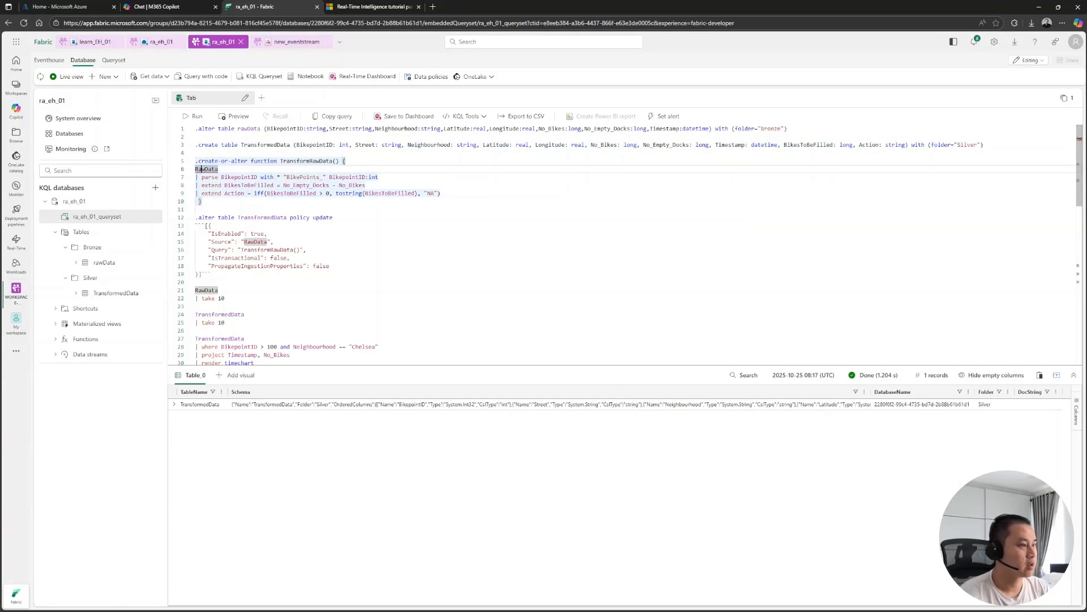
pyautogui.moveTo(199, 168); pyautogui.dragTo(195, 169)
pyautogui.write('r')
pyautogui.press('Up')
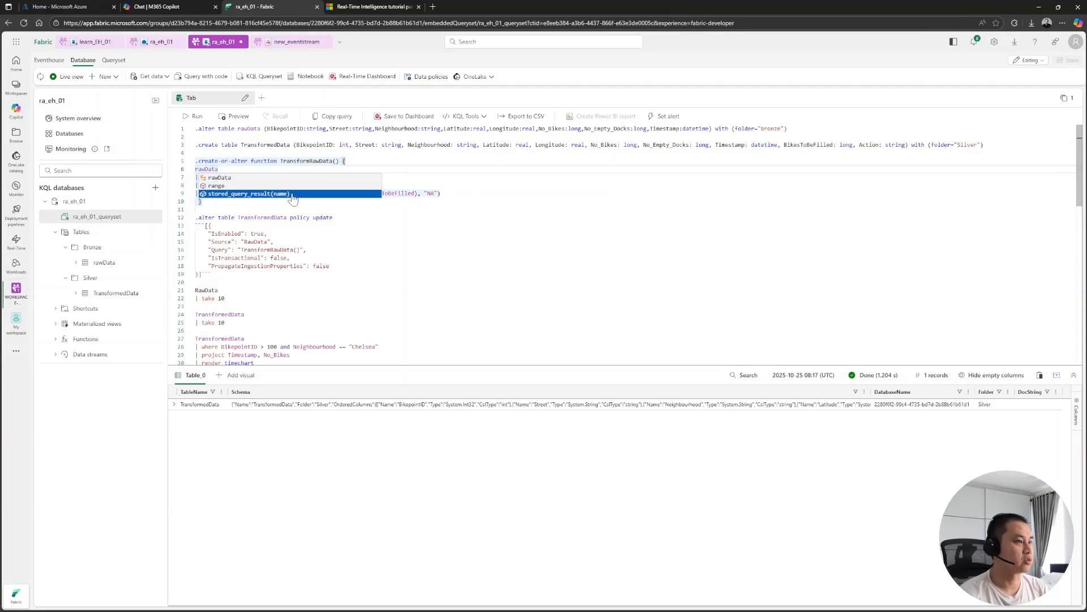
pyautogui.press('Escape')
pyautogui.press('Up')
pyautogui.press('Left')
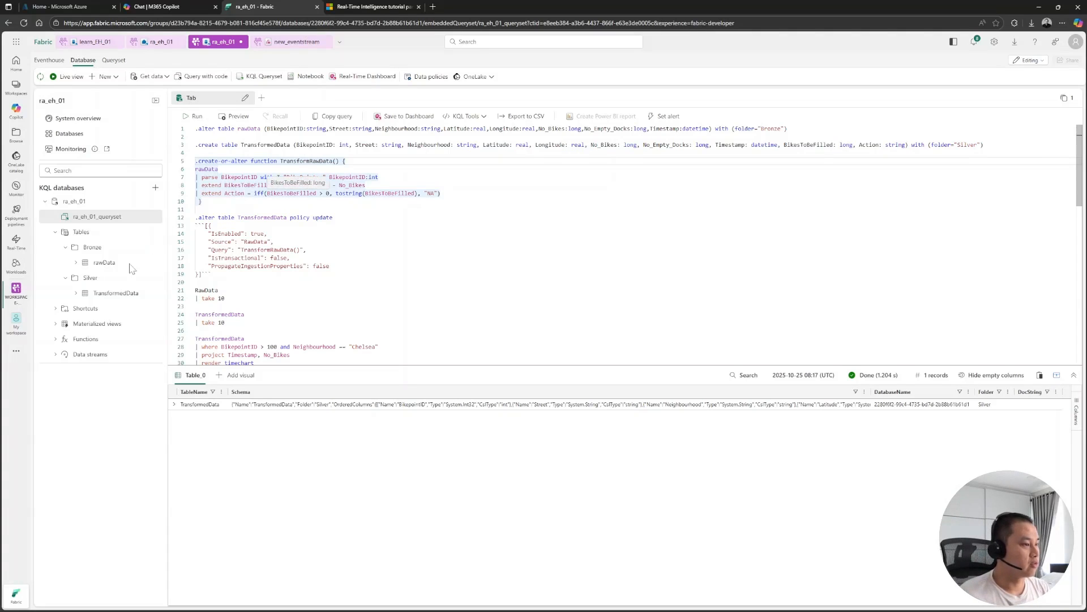
# Inspect the BikepointID values in the rawData preview with the column widened, and return to ra_eh_01_queryset.
pyautogui.click(105, 264)
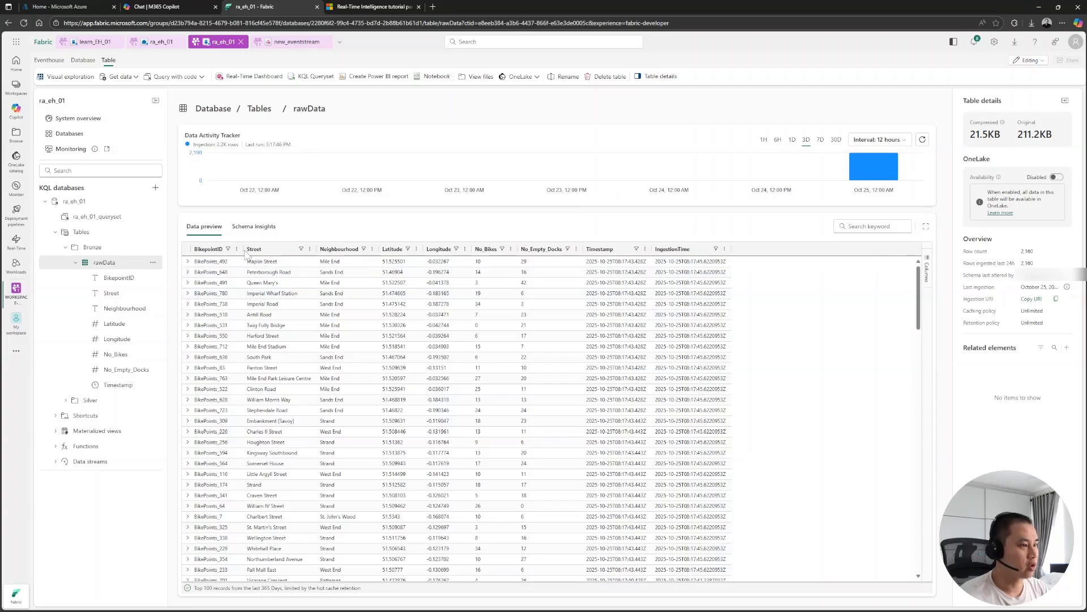
pyautogui.moveTo(243, 250); pyautogui.dragTo(328, 253)
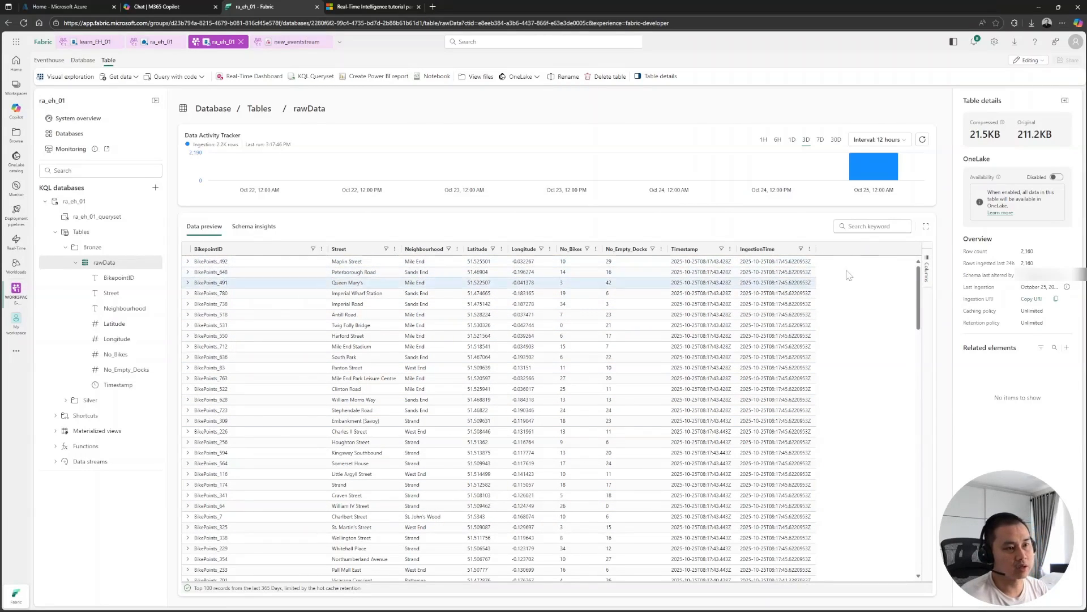
pyautogui.click(98, 217)
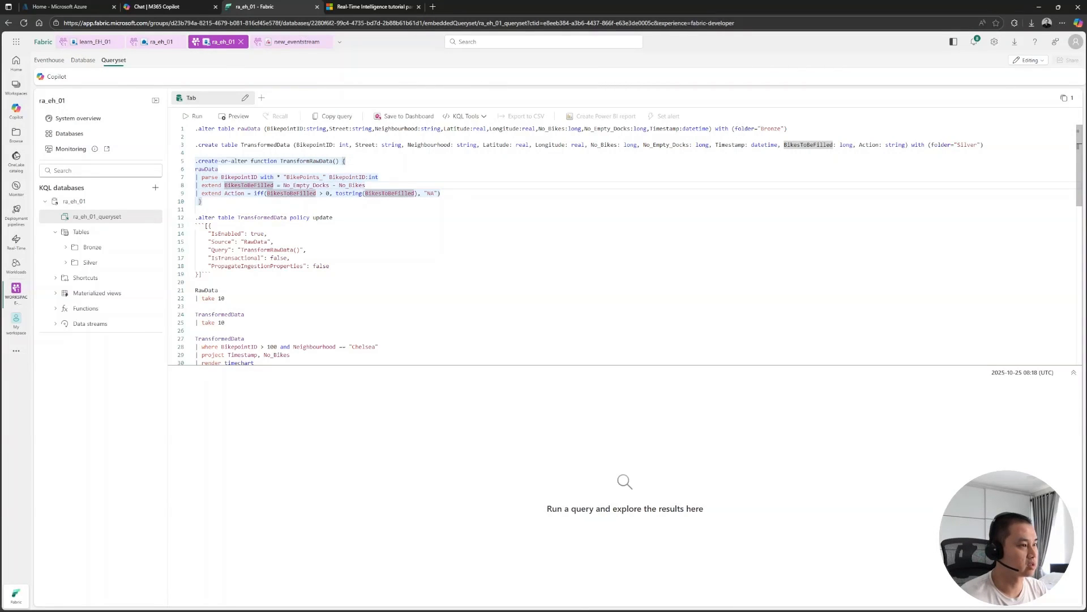
# Examine the TransformRawData() code: the BikepointID parsing, the BikesToBeFilled calculation and the iff expression for Action.
pyautogui.moveTo(202, 202); pyautogui.dragTo(196, 161)
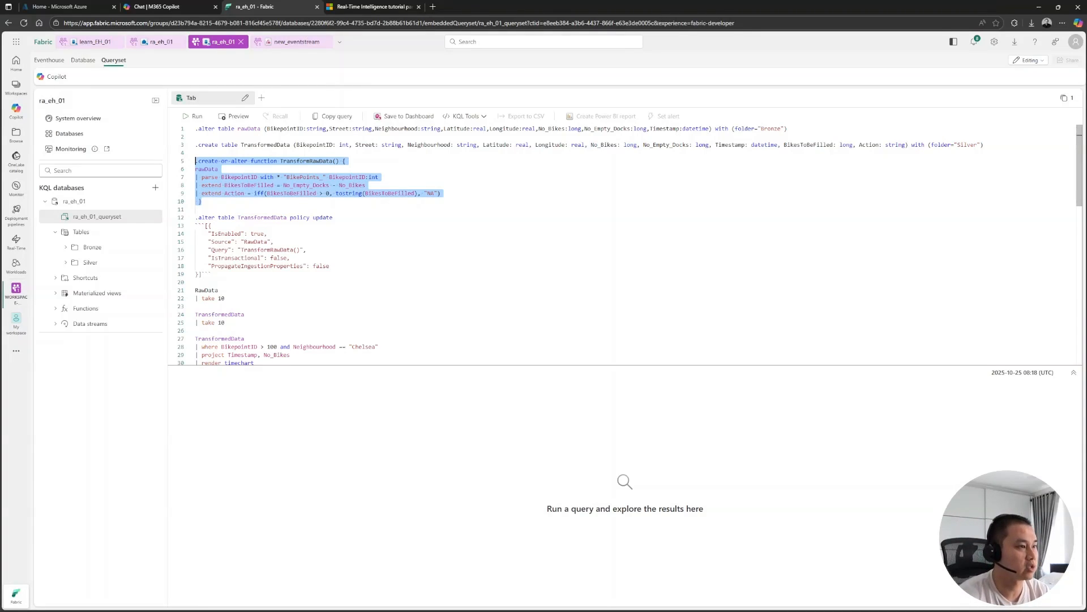
pyautogui.click(213, 176)
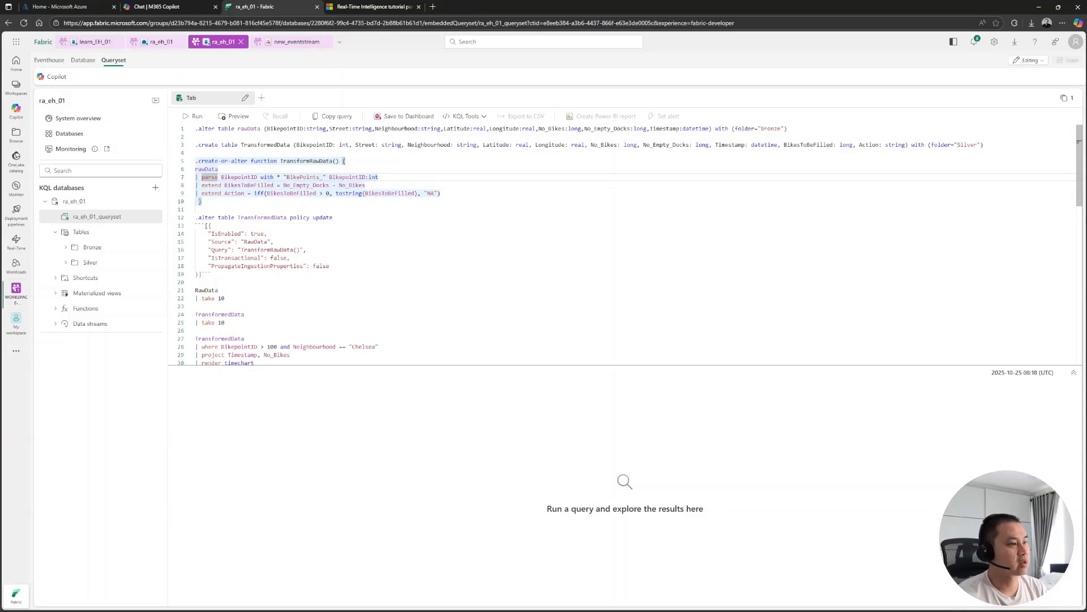
pyautogui.doubleClick(239, 177)
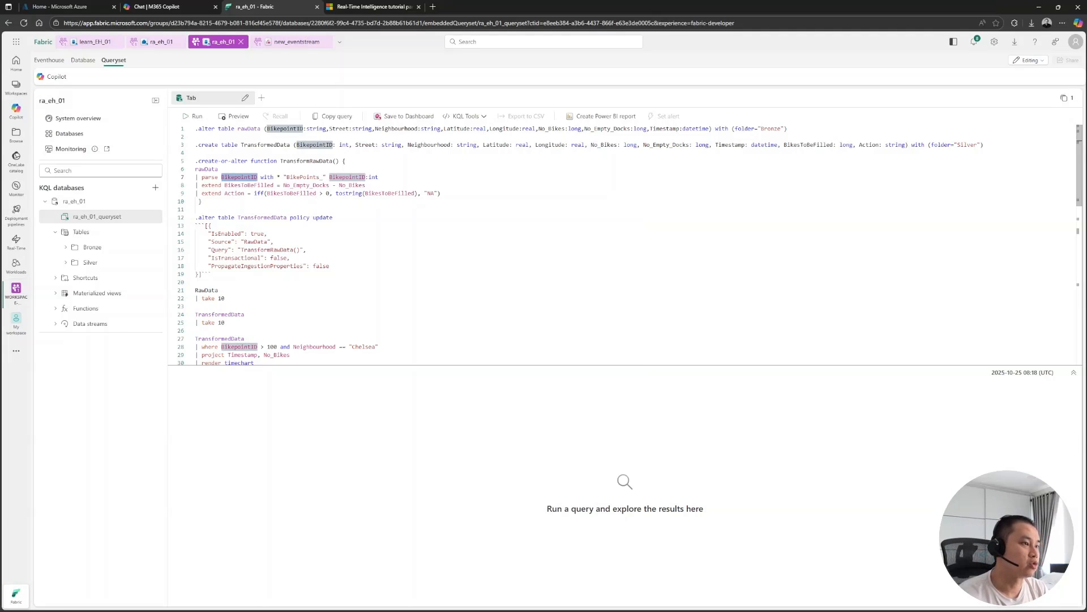
pyautogui.click(249, 185)
pyautogui.doubleClick(250, 185)
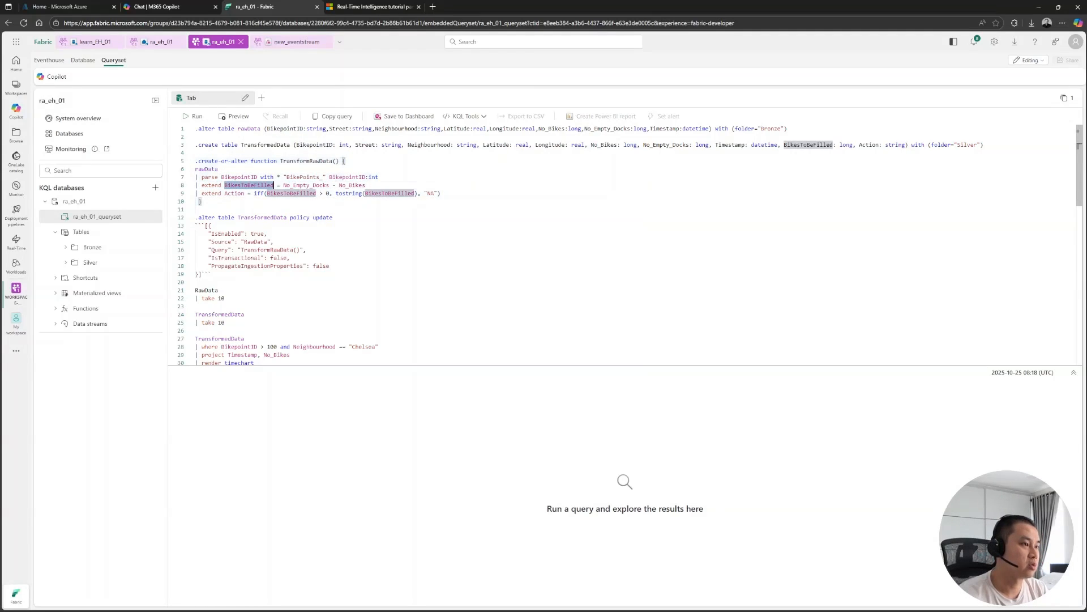
pyautogui.doubleClick(301, 186)
pyautogui.doubleClick(352, 185)
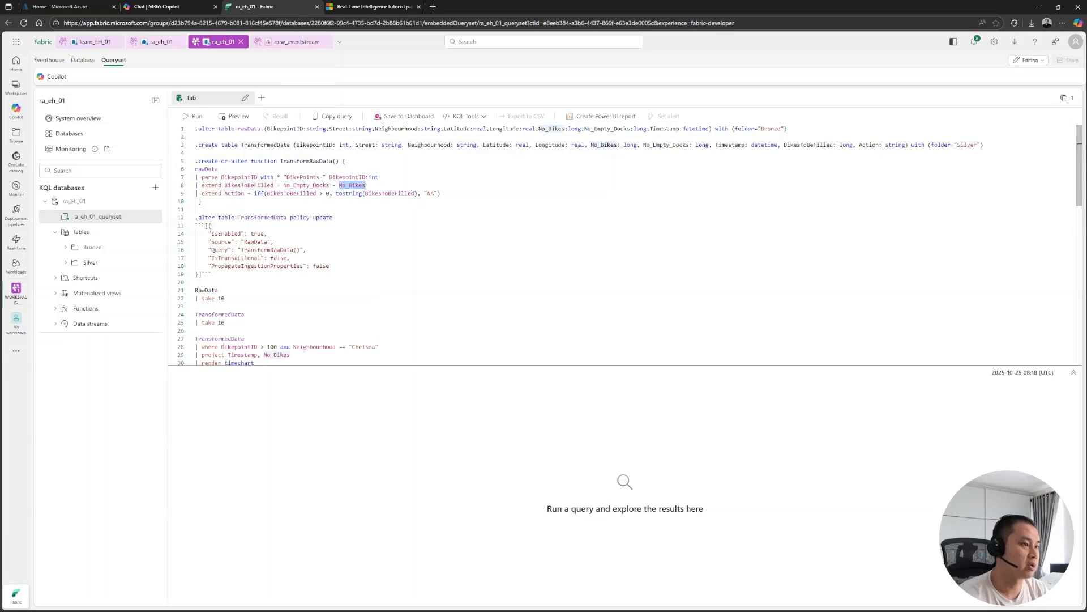
pyautogui.doubleClick(237, 193)
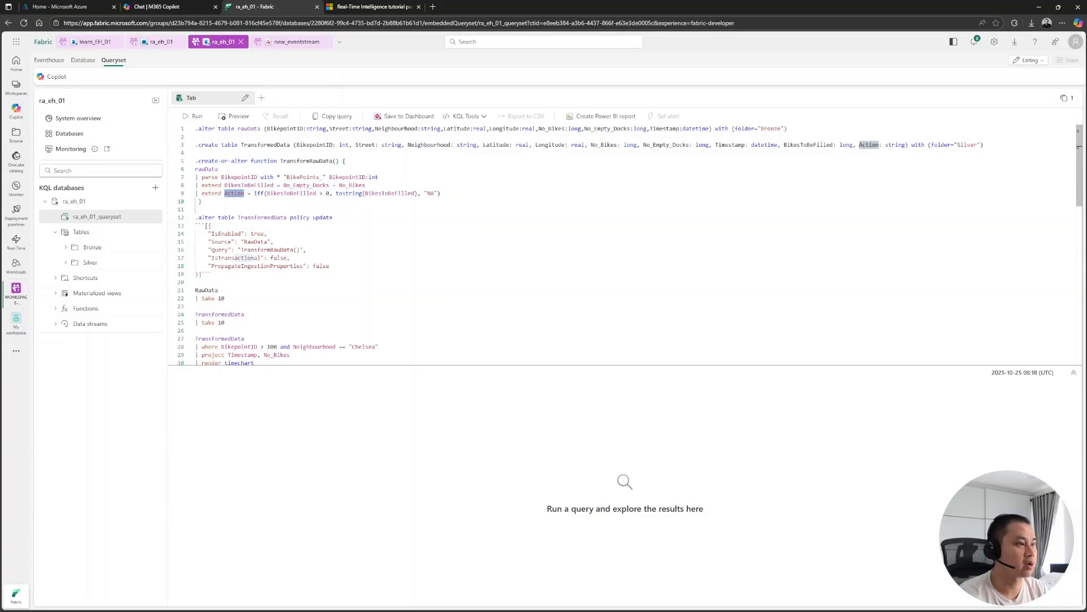
pyautogui.moveTo(254, 193); pyautogui.dragTo(441, 194)
pyautogui.click(440, 193)
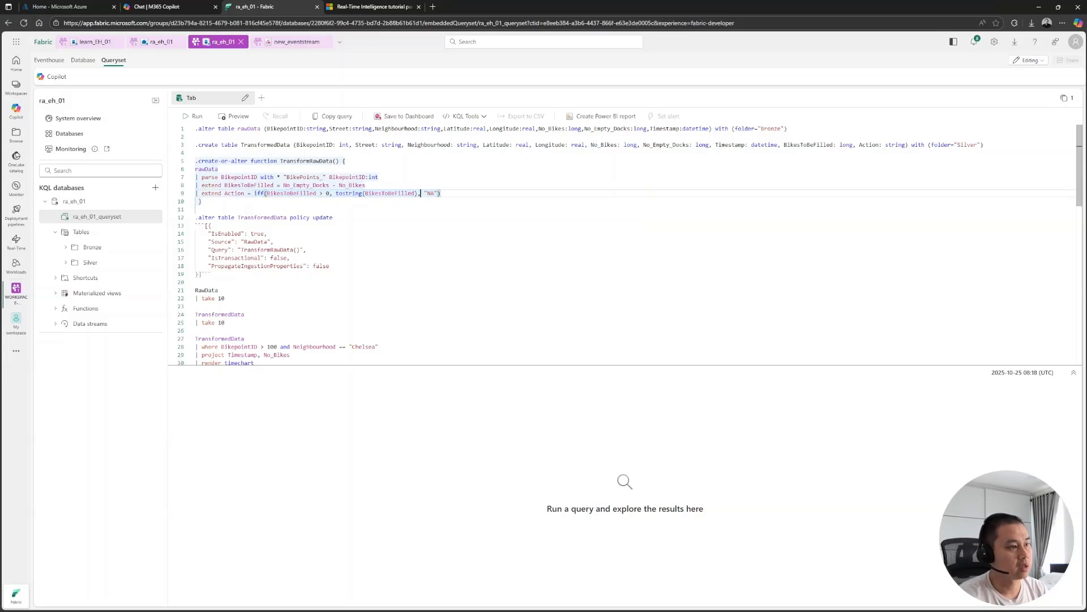
pyautogui.doubleClick(291, 193)
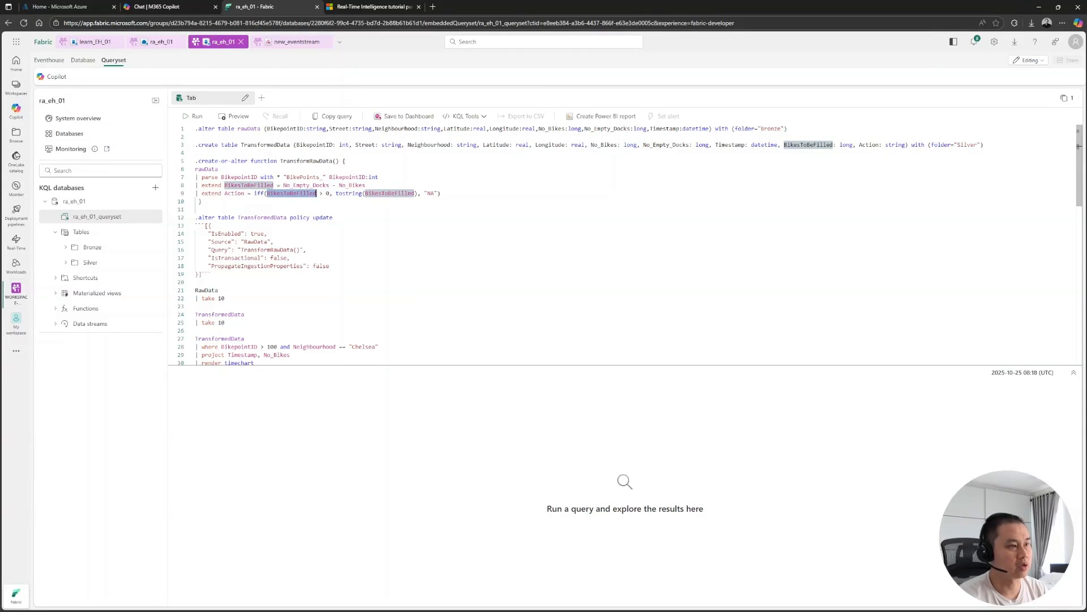
pyautogui.doubleClick(390, 193)
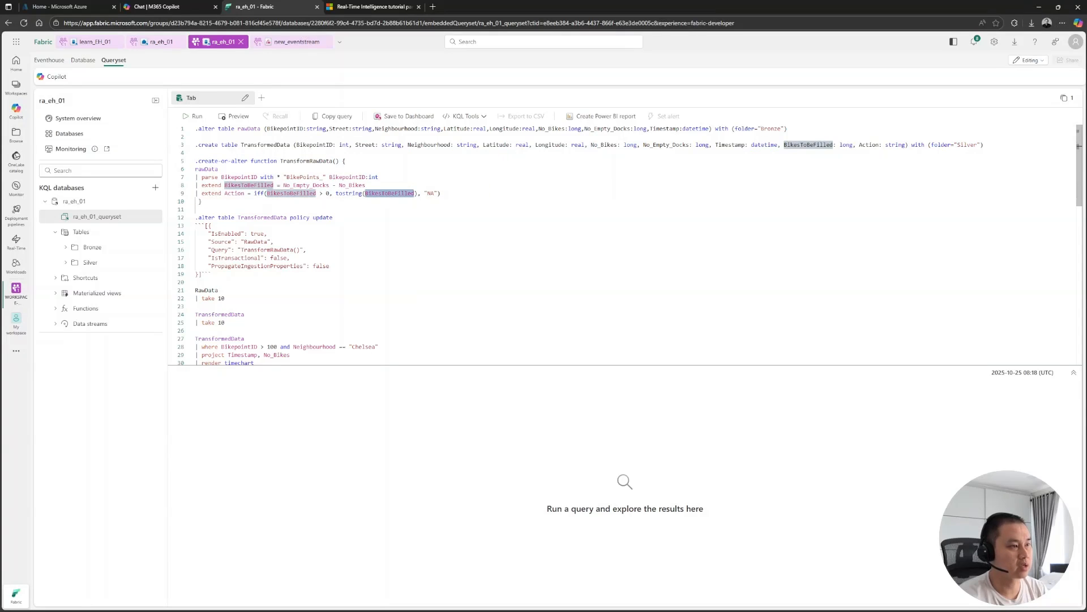
pyautogui.click(440, 193)
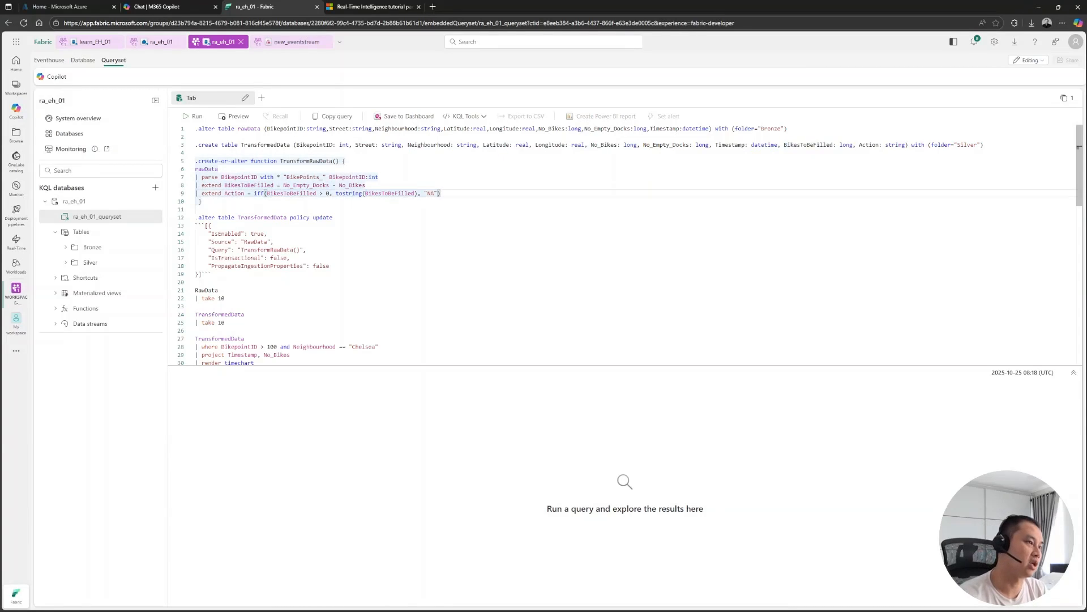
# Run the .create-or-alter command for the TransformRawData() function and list the database's functions.
pyautogui.moveTo(202, 201); pyautogui.dragTo(195, 162)
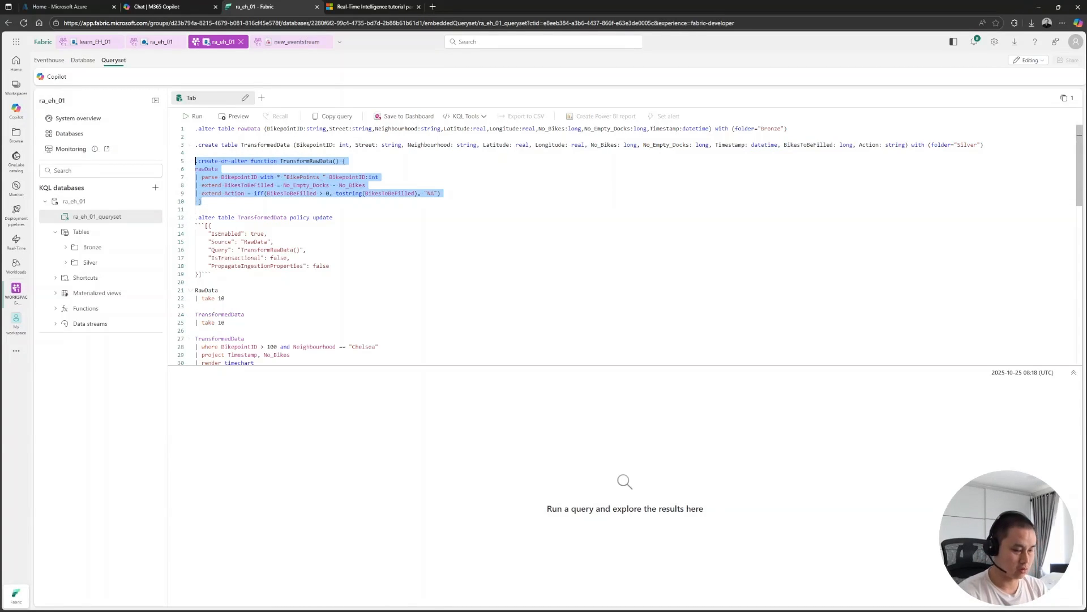
pyautogui.hotkey('shift', 'Return')
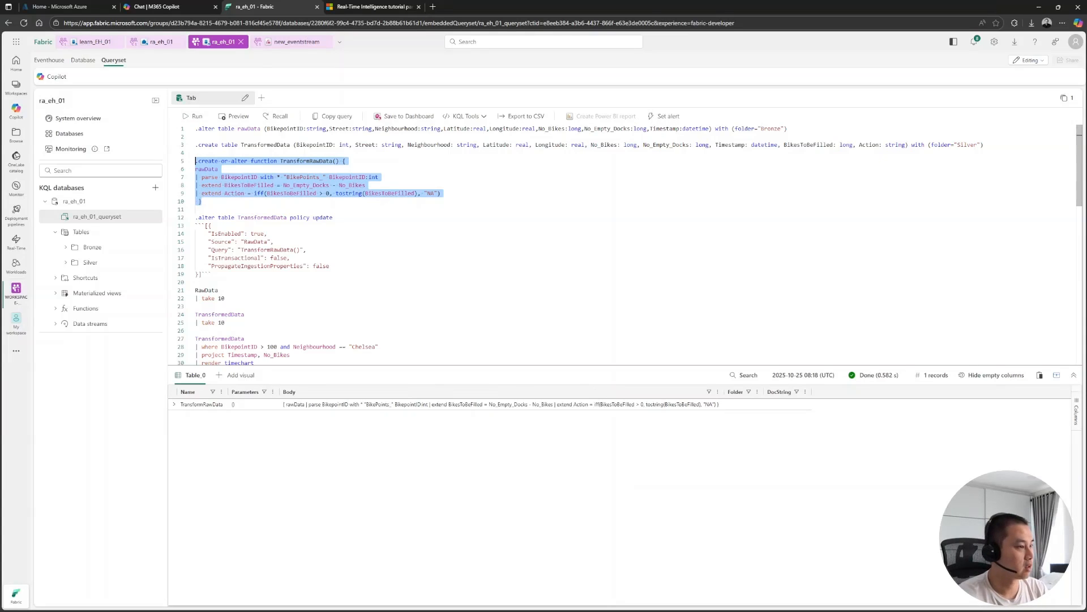
pyautogui.click(55, 309)
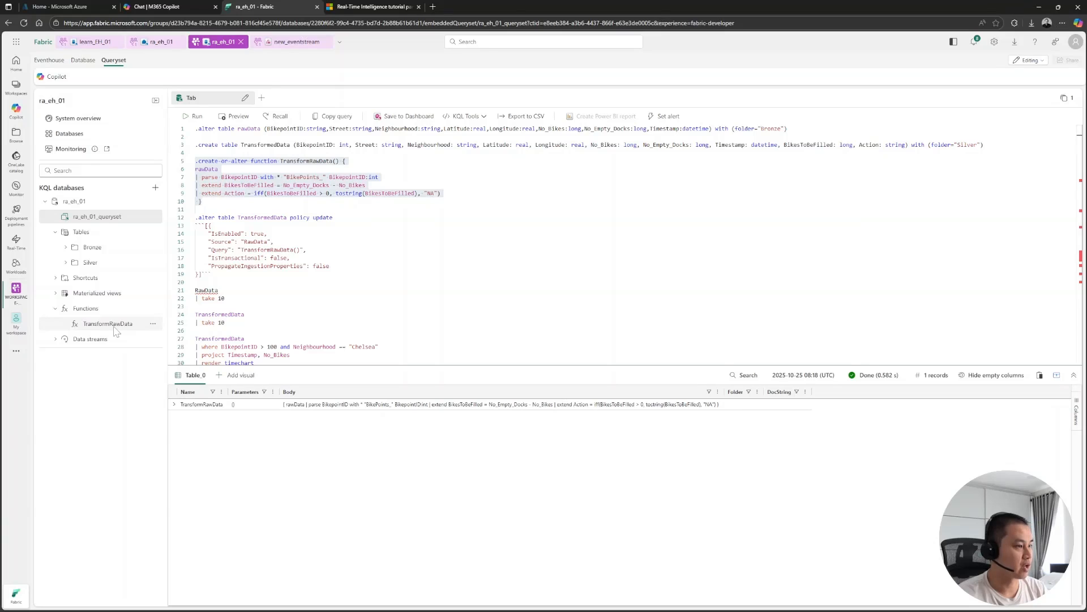
pyautogui.click(202, 201)
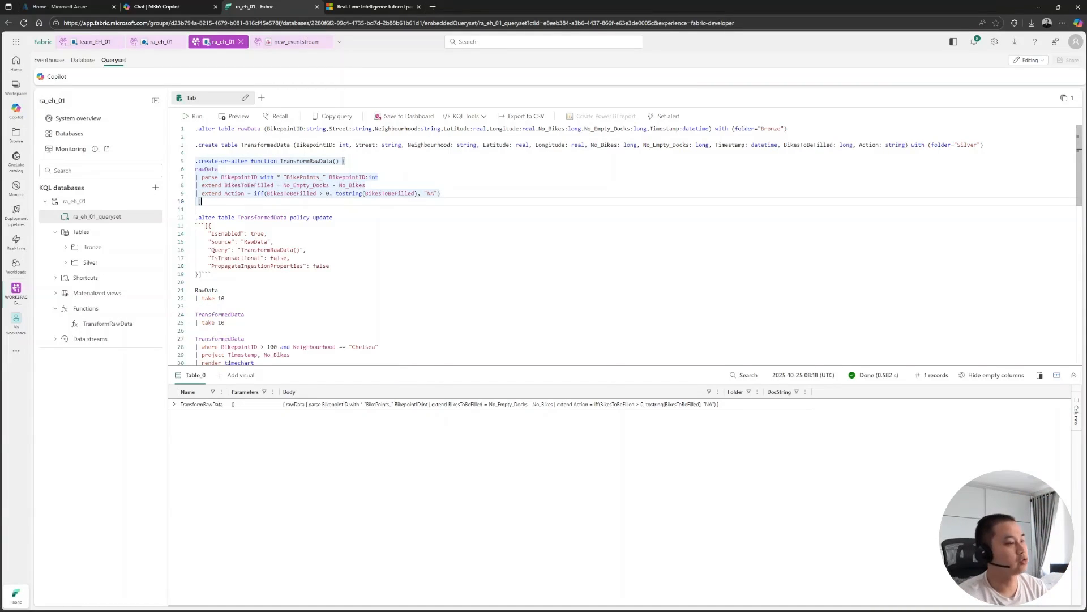
# Examine the TransformedData update policy command, covering its IsEnabled, Source, Query, IsTransactional and PropagateIngestionProperties settings.
pyautogui.moveTo(211, 274); pyautogui.dragTo(195, 218)
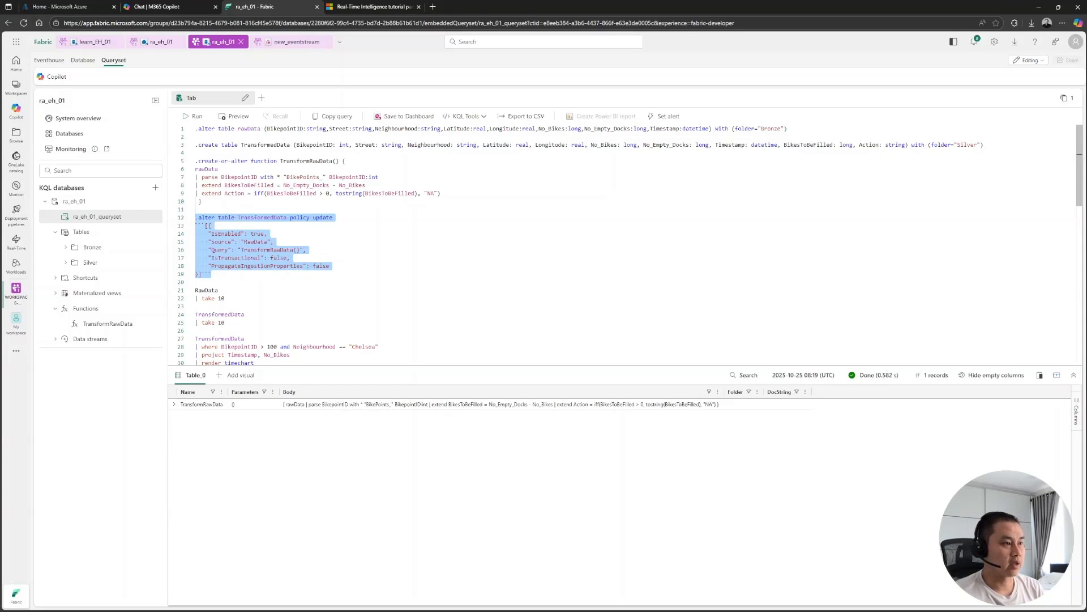
pyautogui.doubleClick(227, 233)
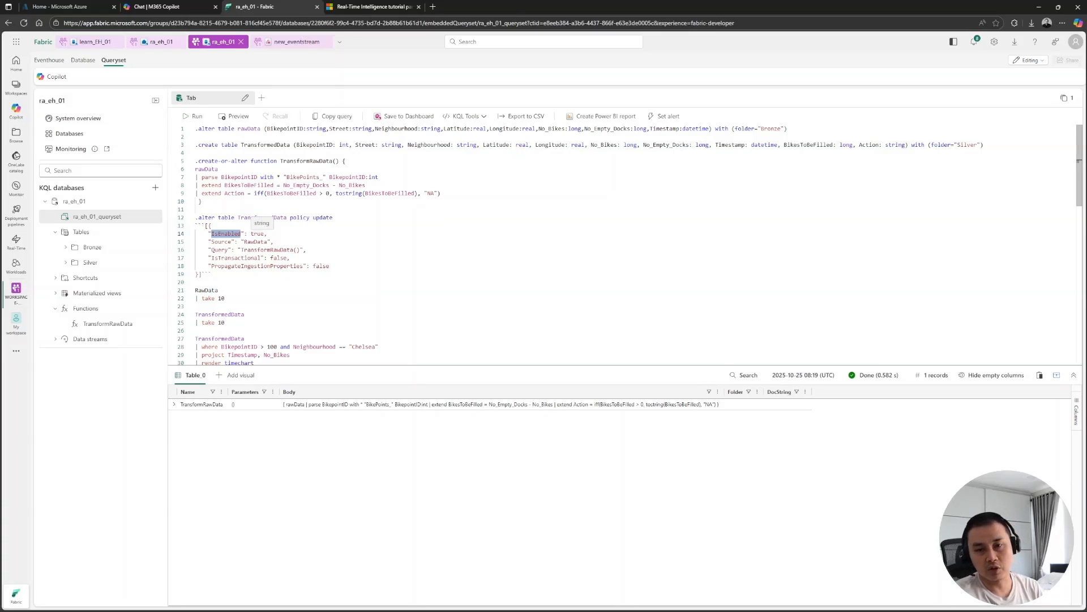
pyautogui.doubleClick(258, 234)
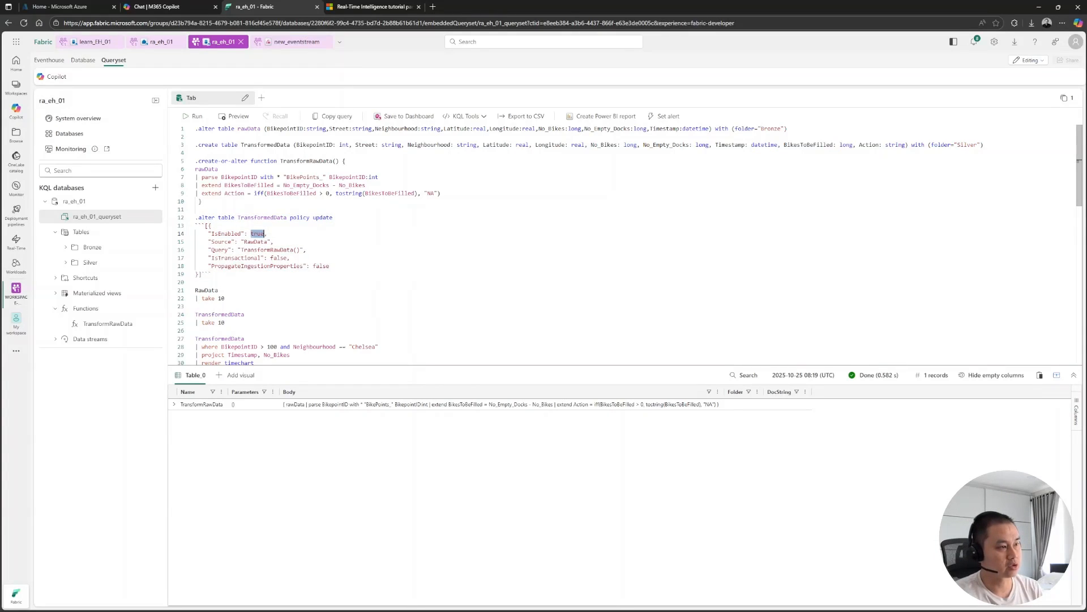
pyautogui.doubleClick(221, 242)
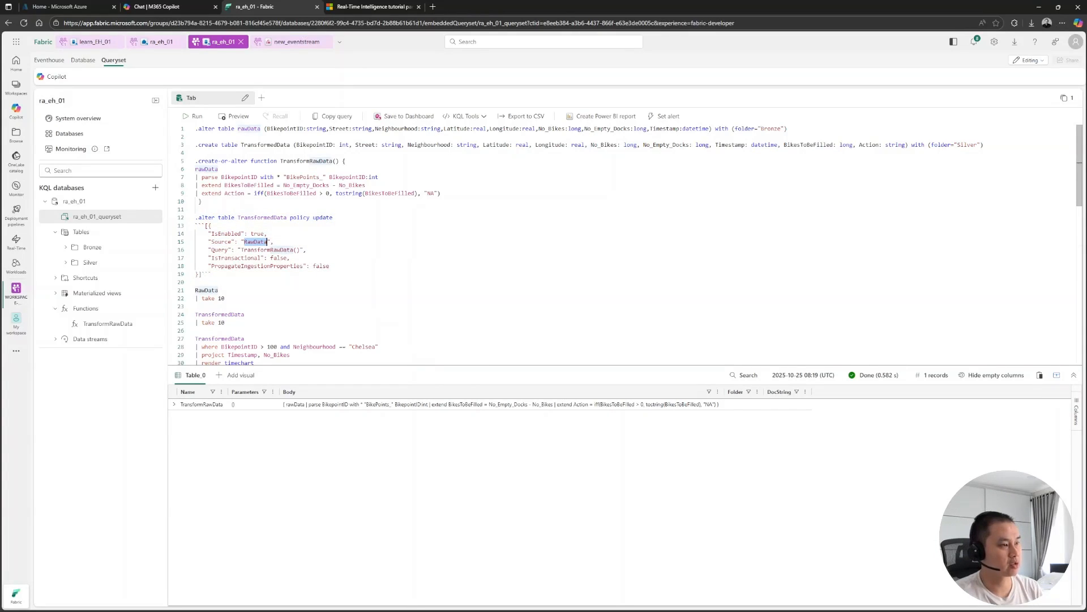
pyautogui.doubleClick(255, 242)
pyautogui.doubleClick(220, 250)
pyautogui.doubleClick(267, 250)
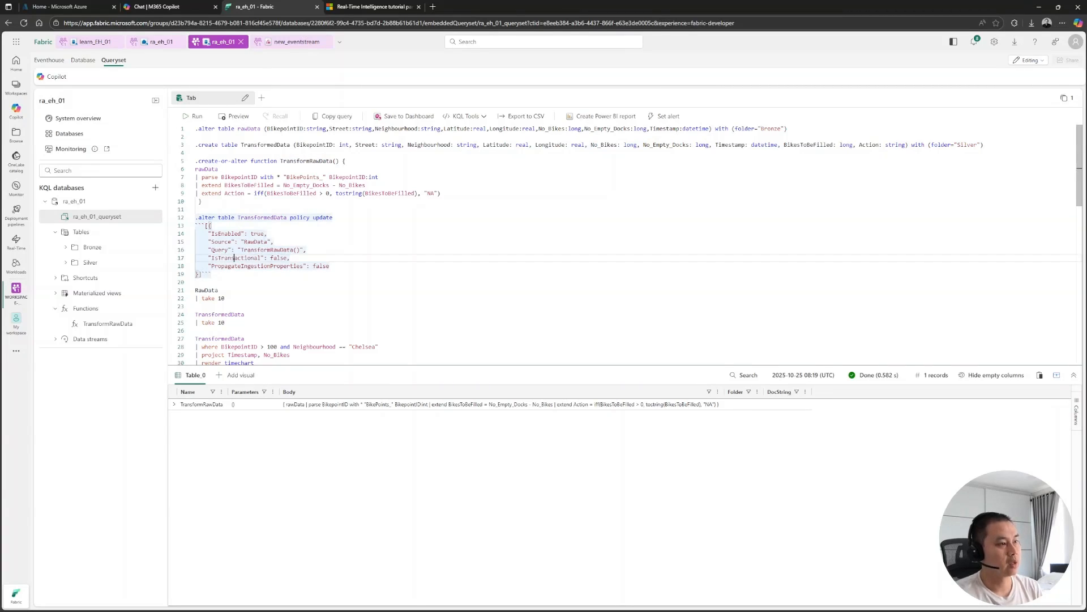
pyautogui.doubleClick(260, 258)
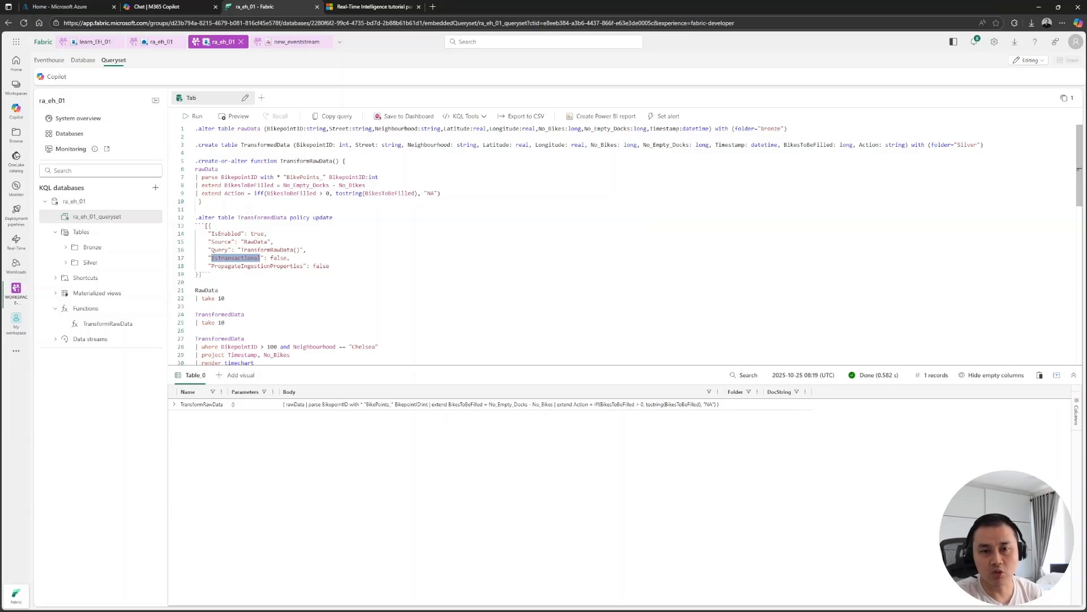
pyautogui.doubleClick(279, 258)
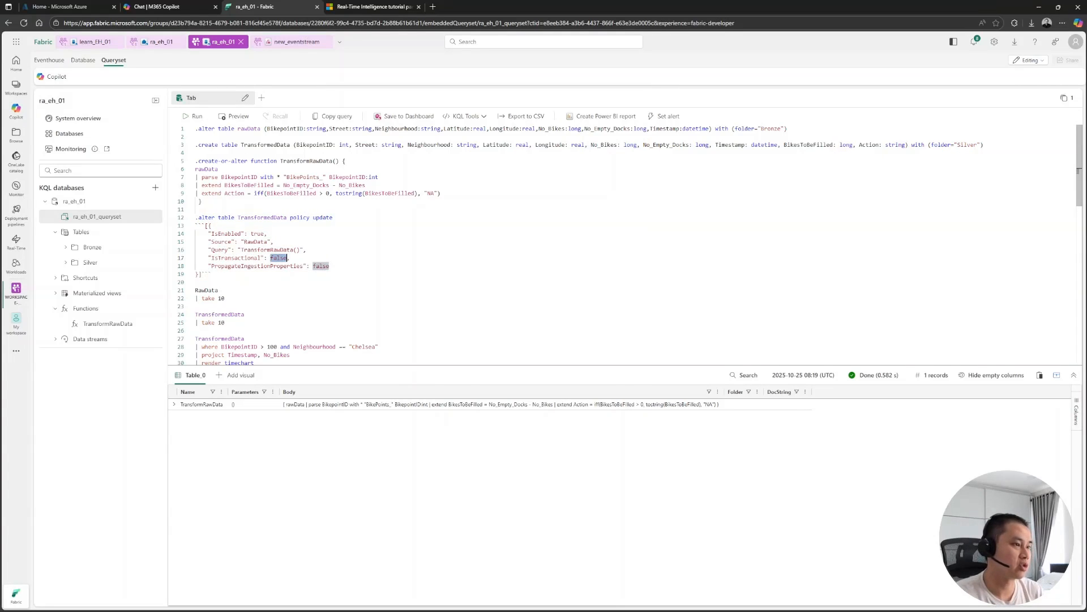
pyautogui.doubleClick(218, 258)
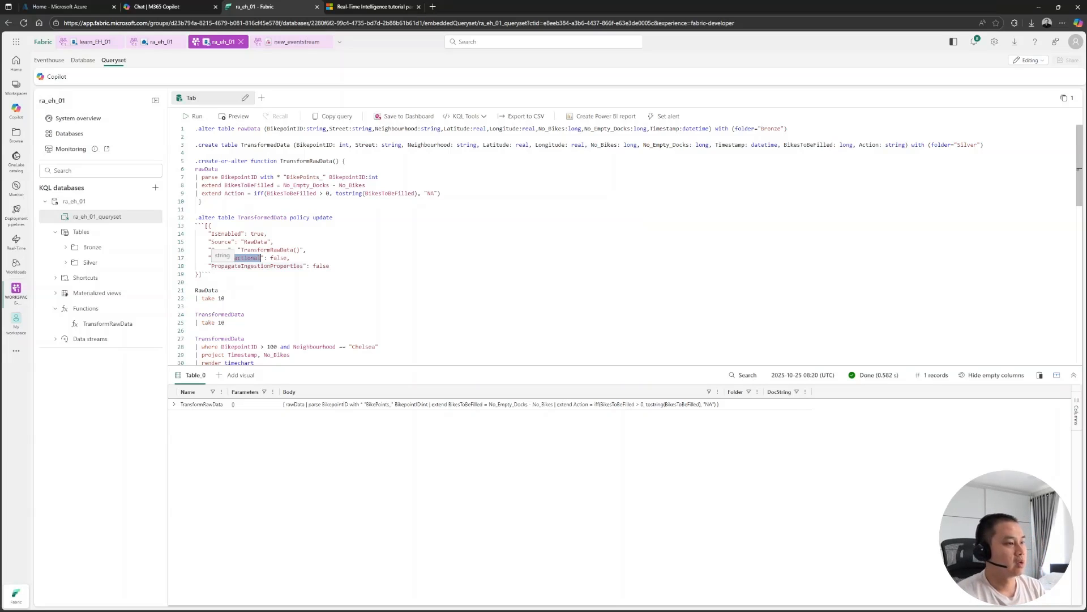
pyautogui.moveTo(211, 266); pyautogui.dragTo(303, 265)
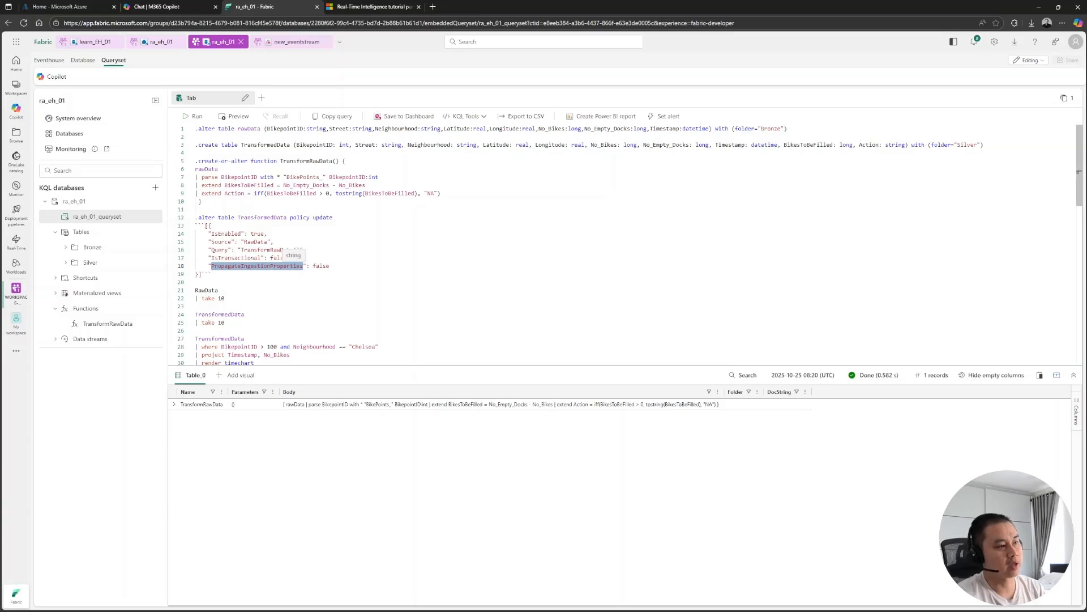
pyautogui.click(245, 241)
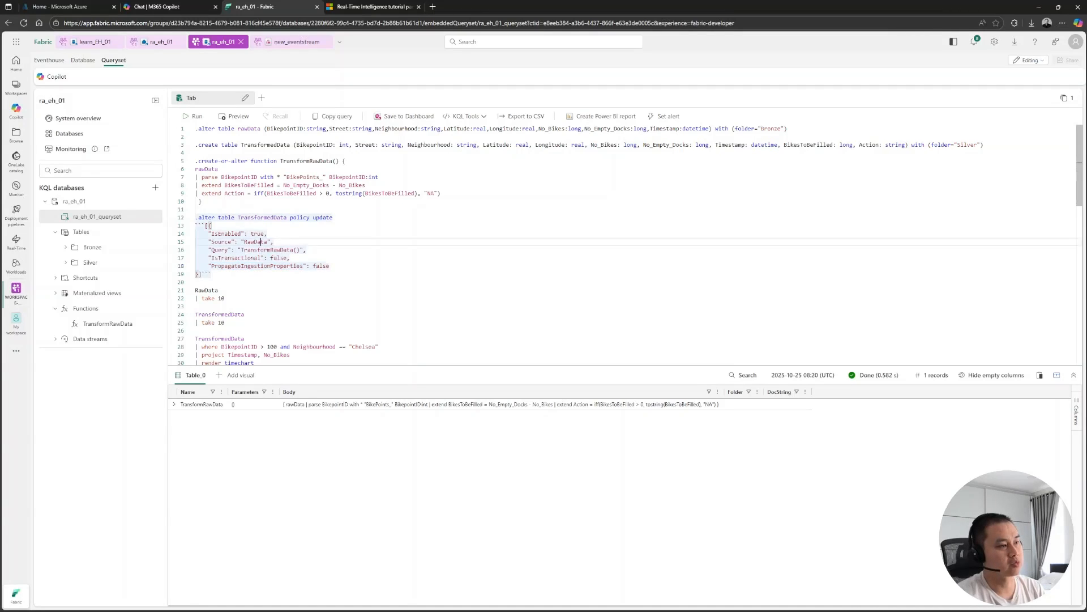
# Try to run the whole .alter table TransformedData policy update command with "RawData" as its source.
pyautogui.doubleClick(251, 242)
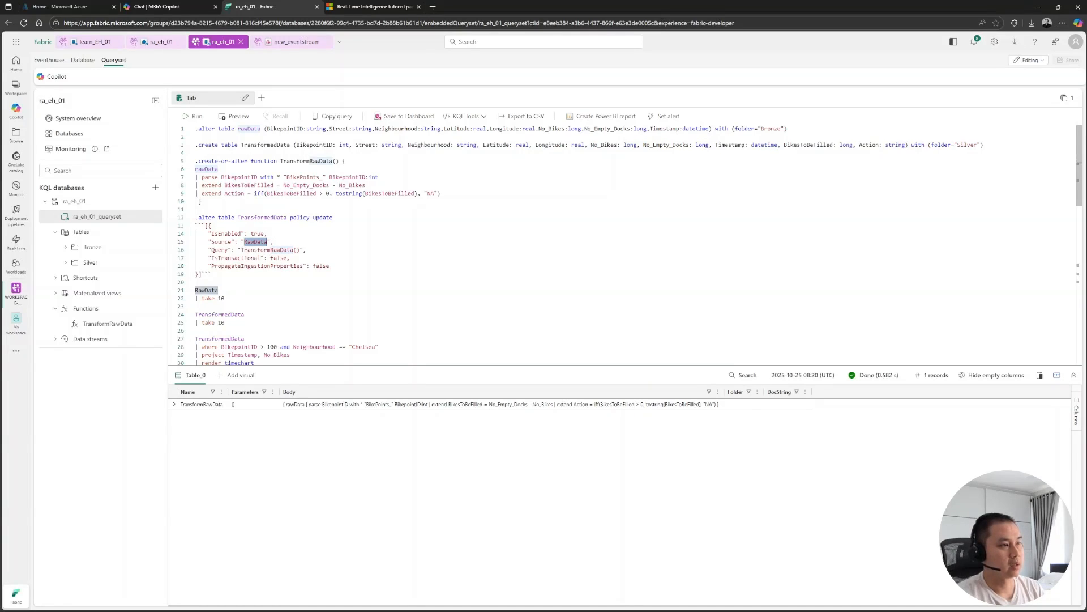
pyautogui.click(213, 274)
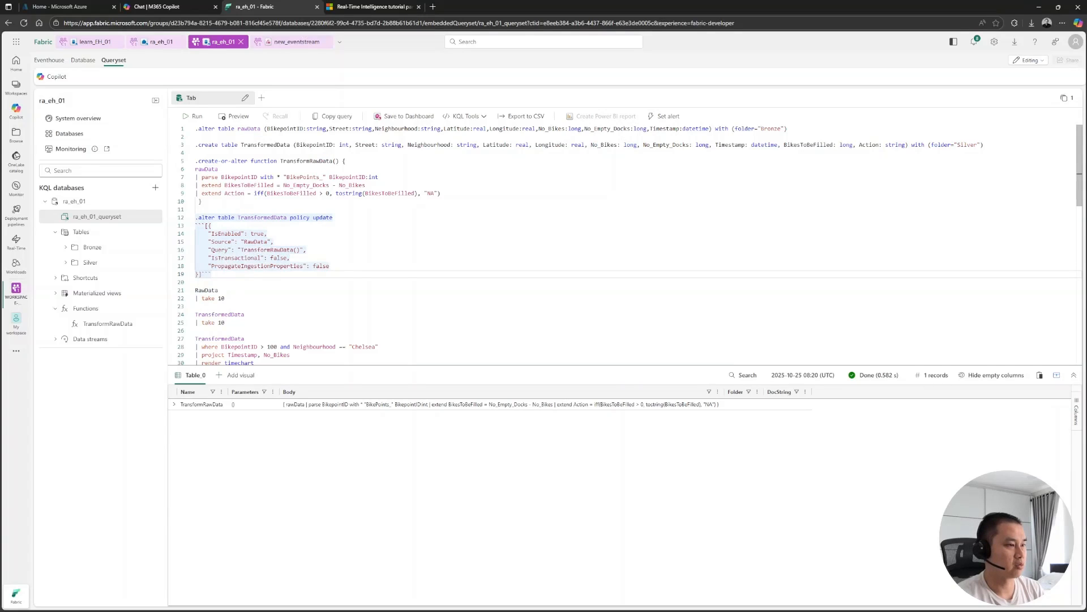
pyautogui.moveTo(213, 274); pyautogui.dragTo(196, 218)
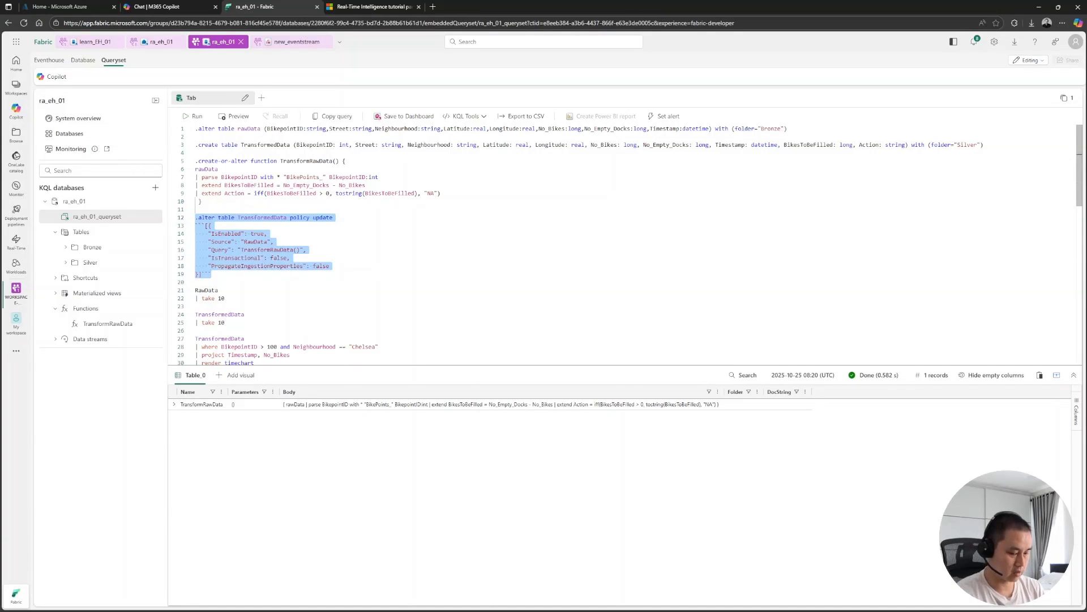
pyautogui.hotkey('shift', 'Return')
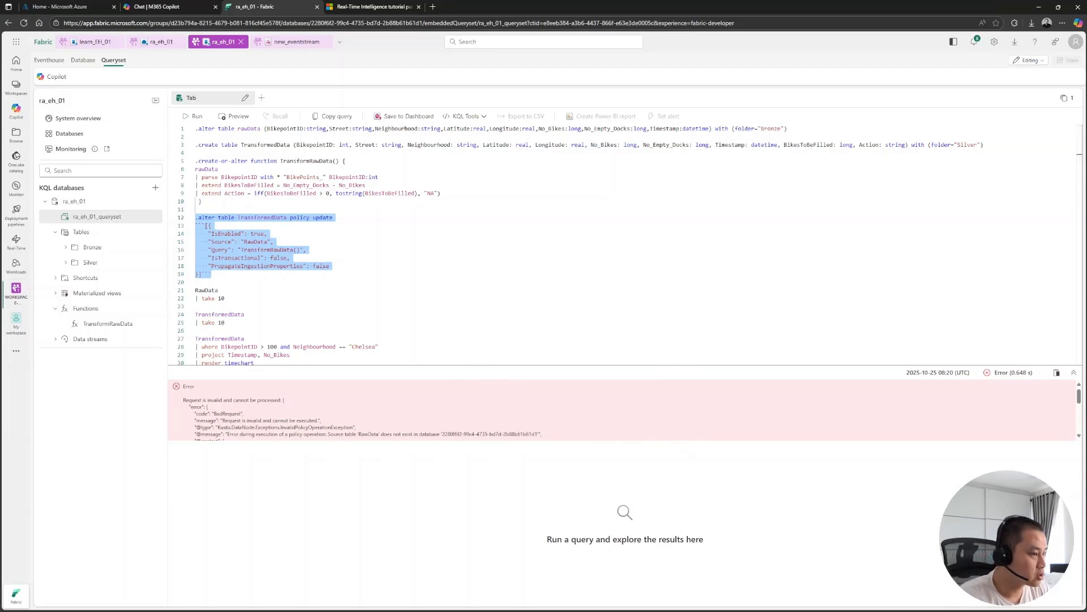
# Set the Source in the TransformedData update policy to "rawData" and run the full policy command.
pyautogui.click(248, 242)
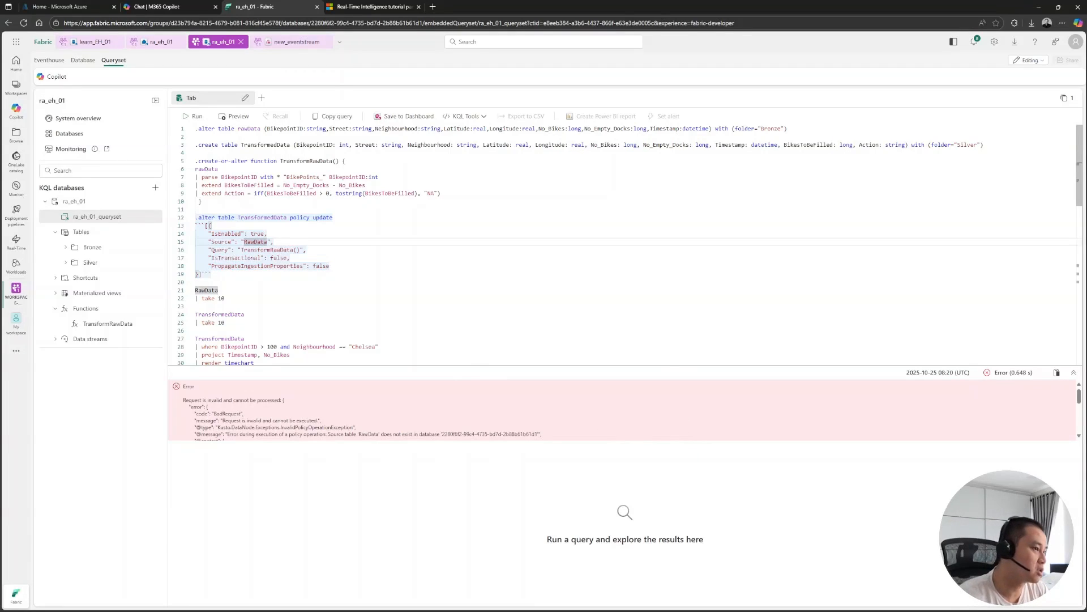
pyautogui.press('BackSpace')
pyautogui.write('r')
pyautogui.moveTo(212, 274); pyautogui.dragTo(195, 218)
pyautogui.hotkey('shift', 'Return')
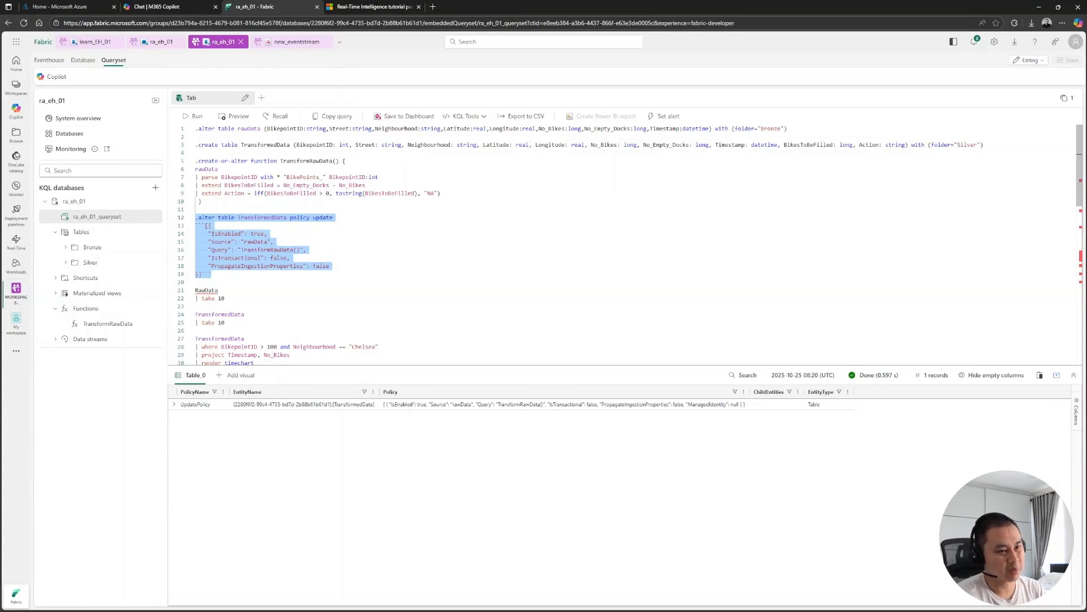
# Inspect the TransformedData table in the Silver folder with the database refreshed and the table details collapsed, and return to ra_eh_01_queryset.
pyautogui.click(116, 262)
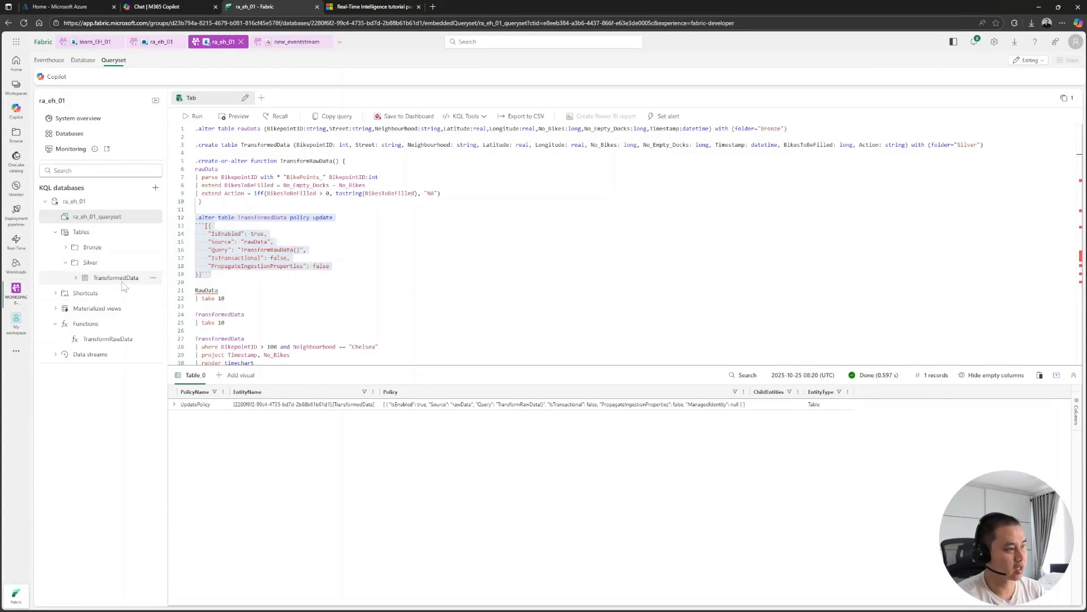
pyautogui.click(122, 281)
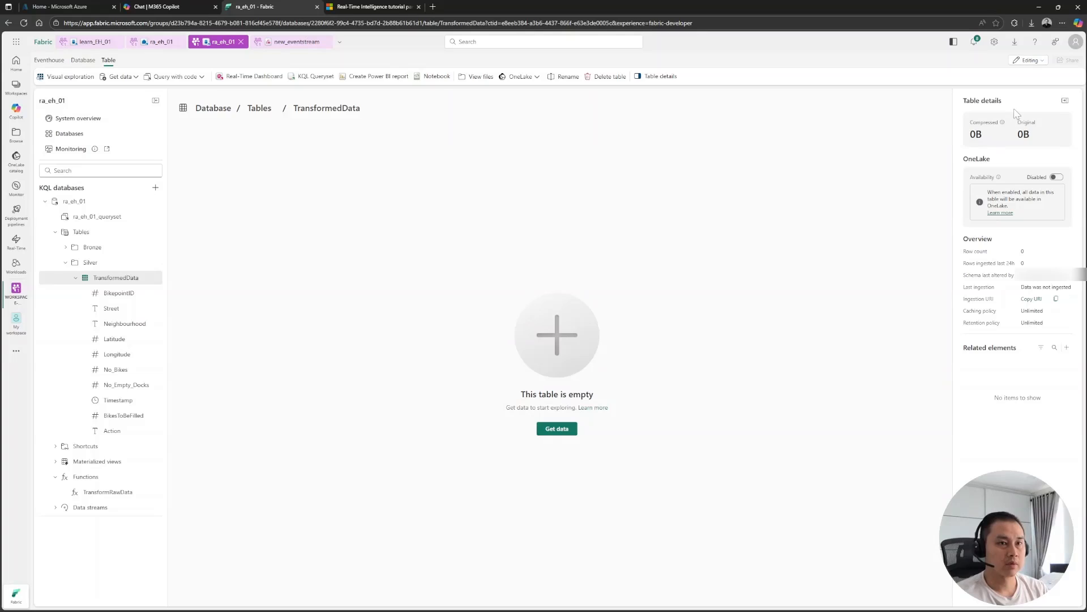
pyautogui.click(1065, 100)
pyautogui.click(82, 59)
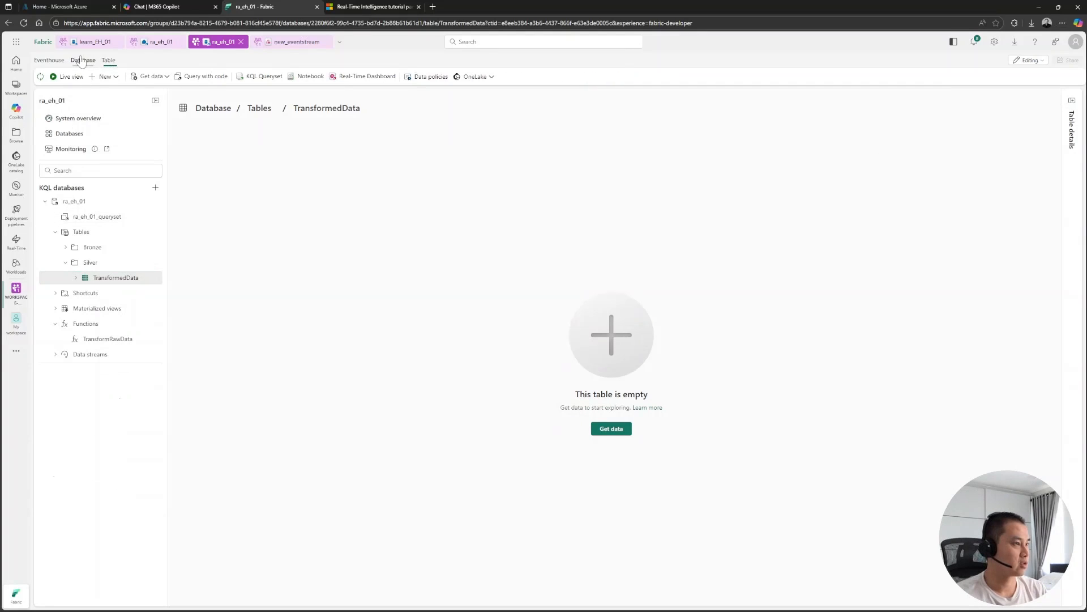
pyautogui.click(40, 77)
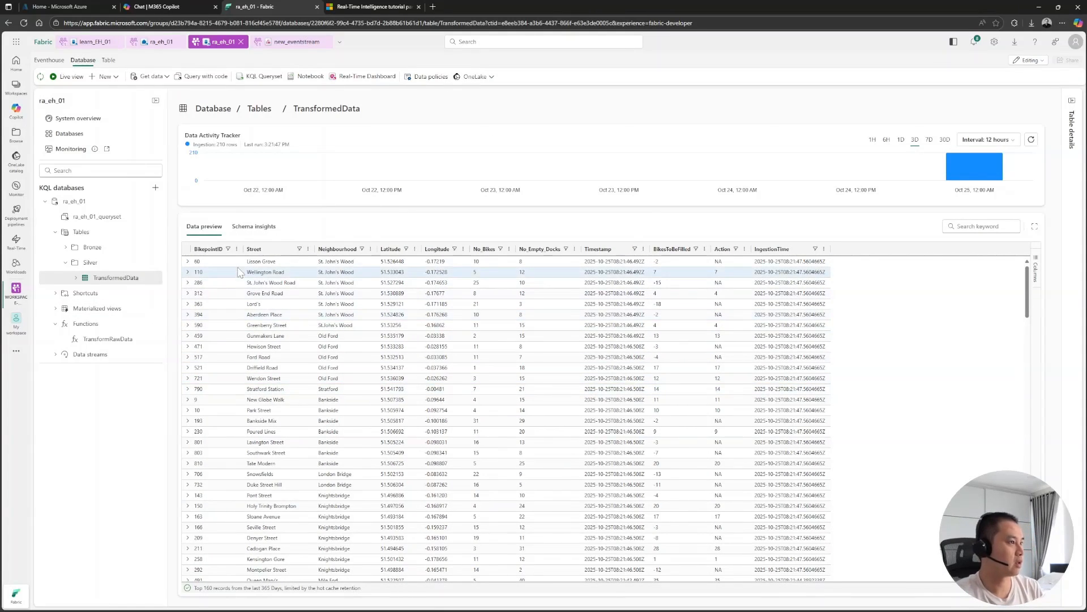
pyautogui.click(66, 262)
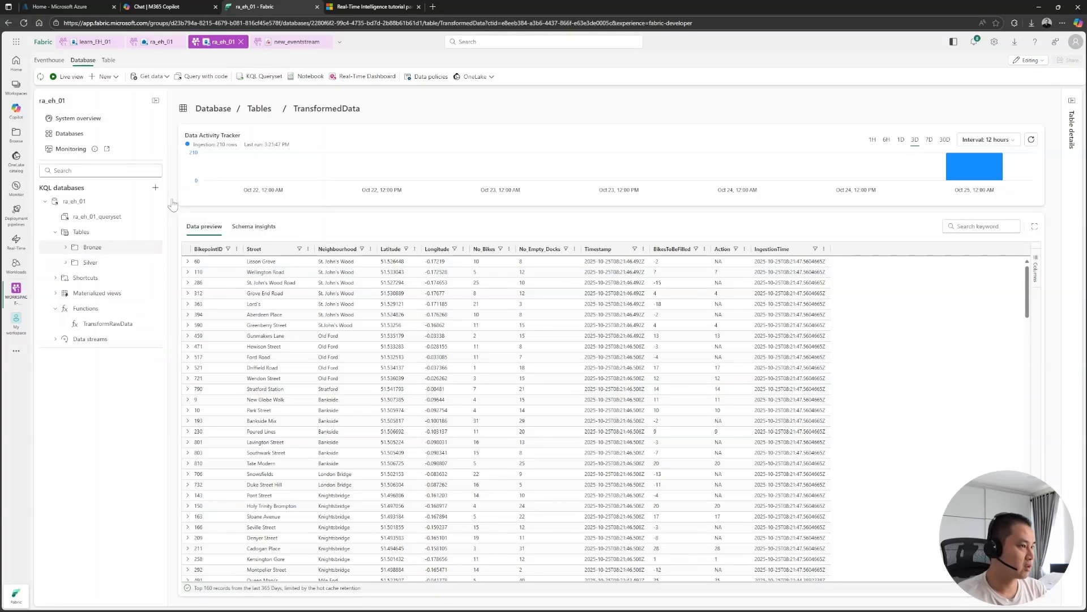
pyautogui.click(102, 220)
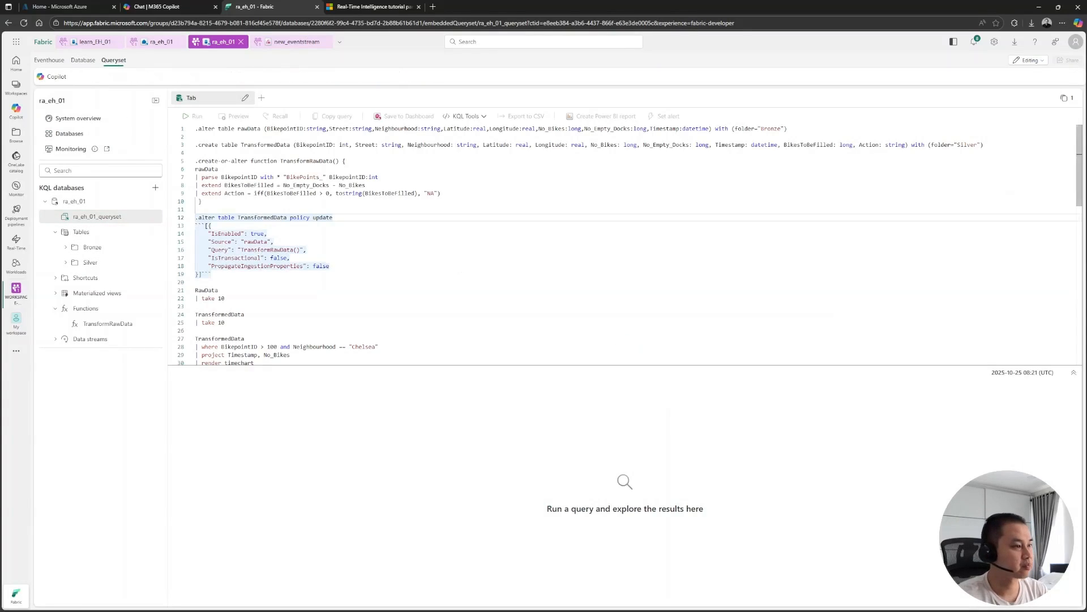
# Change the table name in the first take 10 query to rawData and run that query.
pyautogui.scroll(-1, 272, 283)
pyautogui.moveTo(225, 302); pyautogui.dragTo(195, 294)
pyautogui.press('Up')
pyautogui.press('Up')
pyautogui.press('Up')
pyautogui.press('Up')
pyautogui.press('Down')
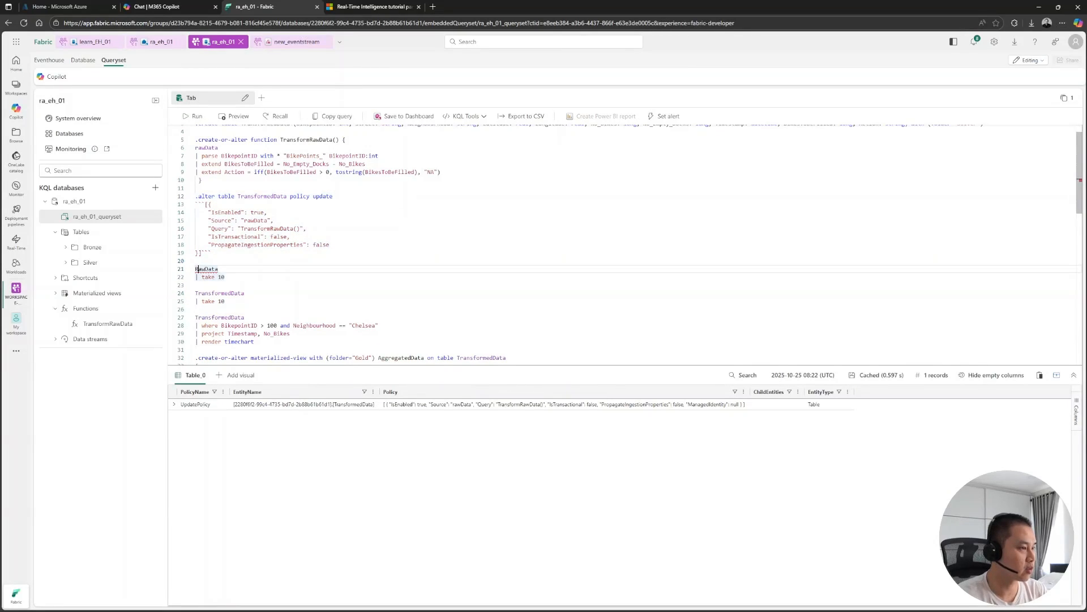
pyautogui.hotkey('shift', 'Right')
pyautogui.write('r')
pyautogui.press('Left')
pyautogui.hotkey('shift', 'Right')
pyautogui.hotkey('shift', 'Right')
pyautogui.hotkey('shift', 'Right')
pyautogui.hotkey('shift', 'Right')
pyautogui.hotkey('shift', 'Right')
pyautogui.hotkey('shift', 'Right')
pyautogui.hotkey('shift', 'Right')
pyautogui.hotkey('shift', 'Right')
pyautogui.hotkey('shift', 'Right')
pyautogui.hotkey('shift', 'Right')
pyautogui.hotkey('shift', 'Right')
pyautogui.hotkey('shift', 'Right')
pyautogui.hotkey('shift', 'Right')
pyautogui.hotkey('shift', 'Right')
pyautogui.hotkey('shift', 'Right')
pyautogui.hotkey('shift', 'Right')
pyautogui.hotkey('shift', 'Right')
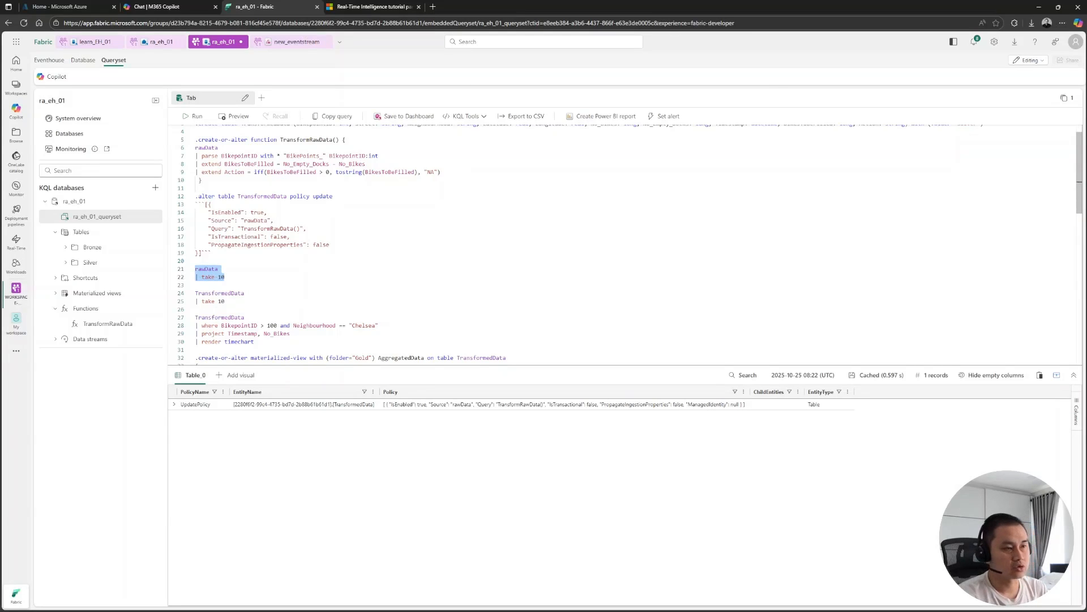
pyautogui.hotkey('shift', 'Right')
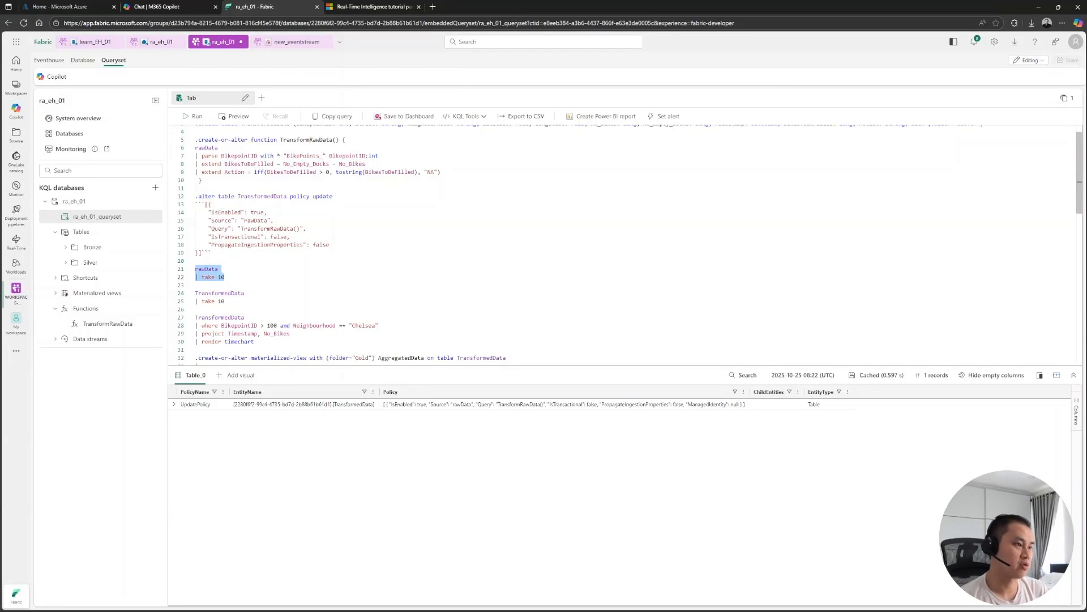
pyautogui.hotkey('shift', 'Return')
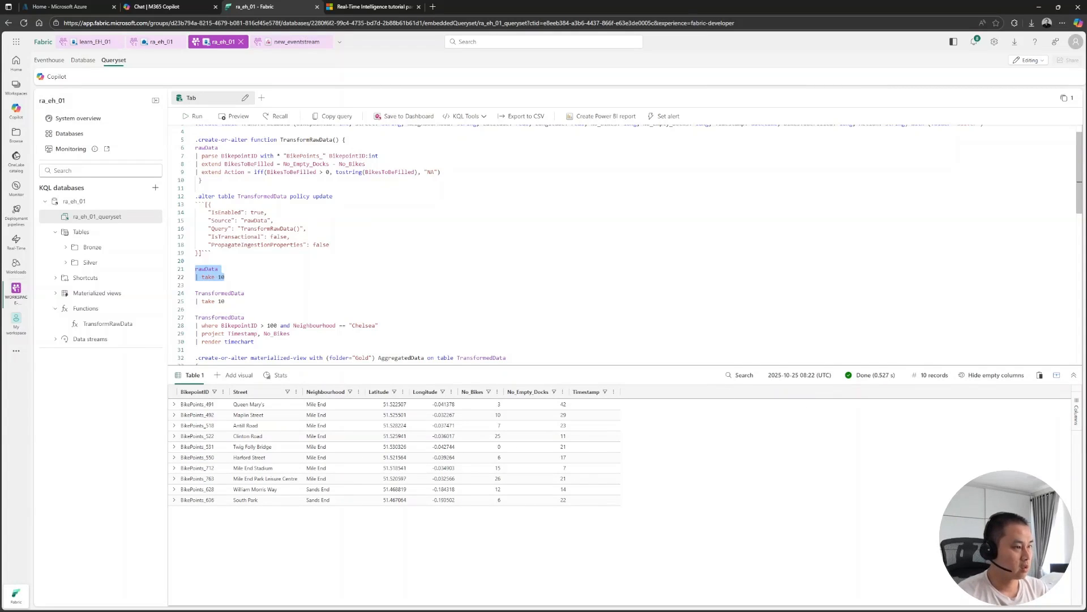
# Run the TransformedData take 10 query and the timechart query of No_Bikes over Timestamp for Chelsea with BikepointID above 100.
pyautogui.moveTo(225, 301); pyautogui.dragTo(196, 294)
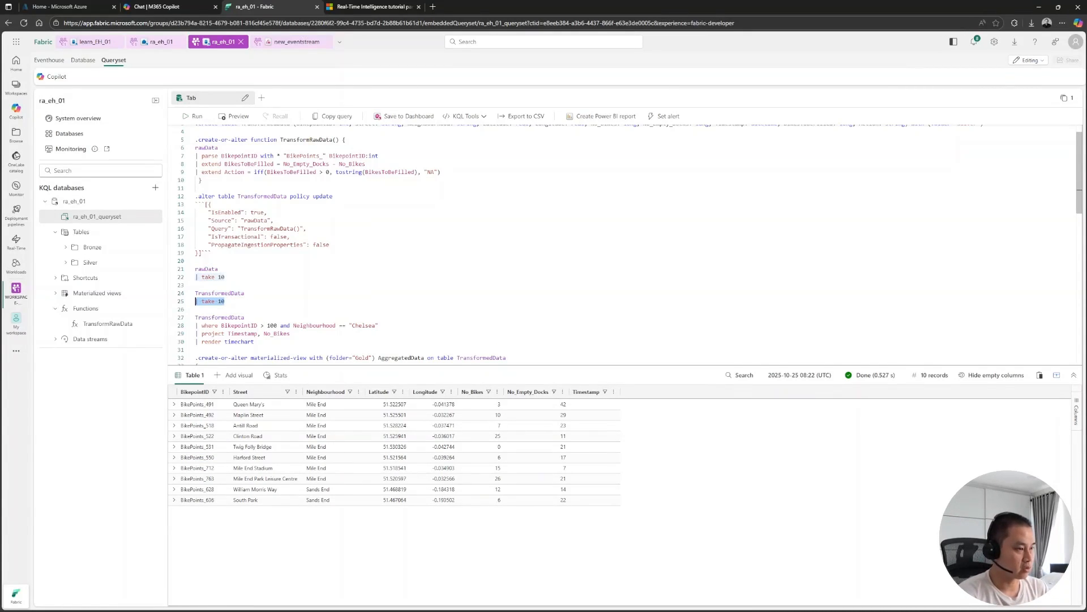
pyautogui.hotkey('shift', 'Return')
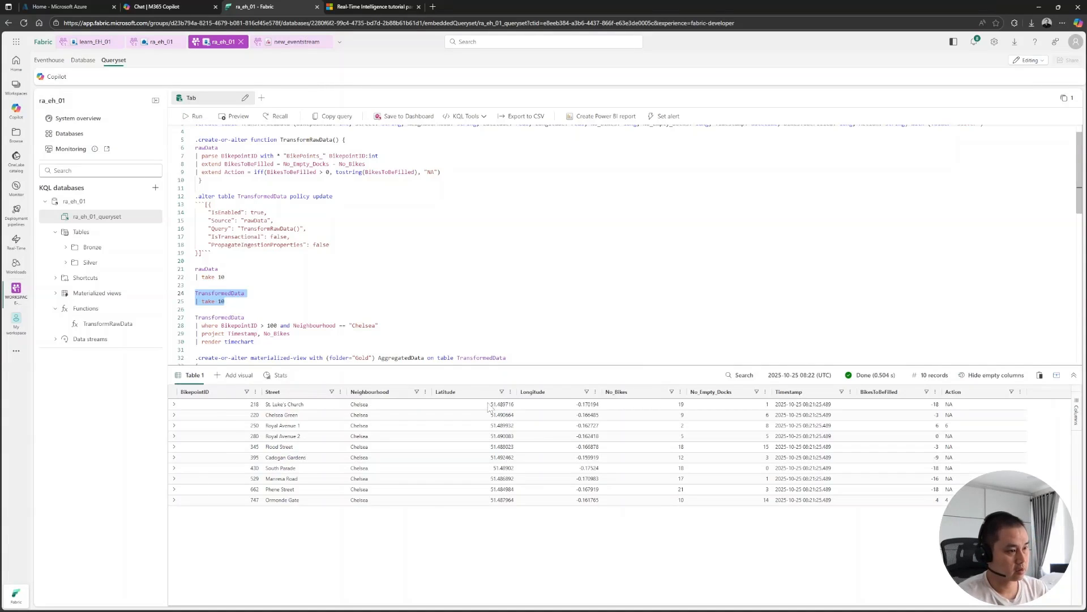
pyautogui.scroll(-2, 196, 294)
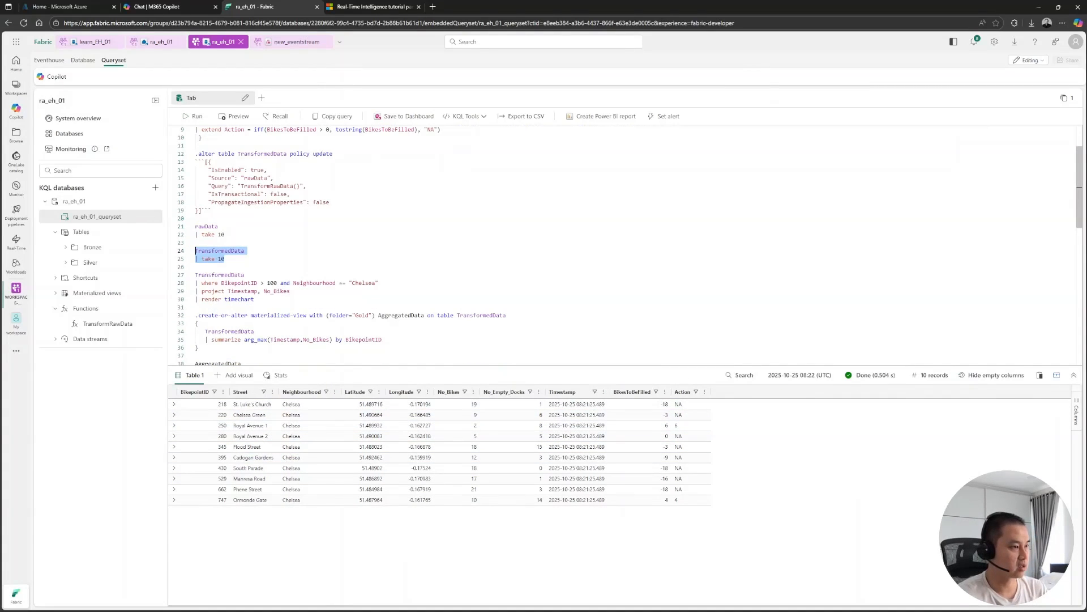
pyautogui.moveTo(254, 299); pyautogui.dragTo(197, 274)
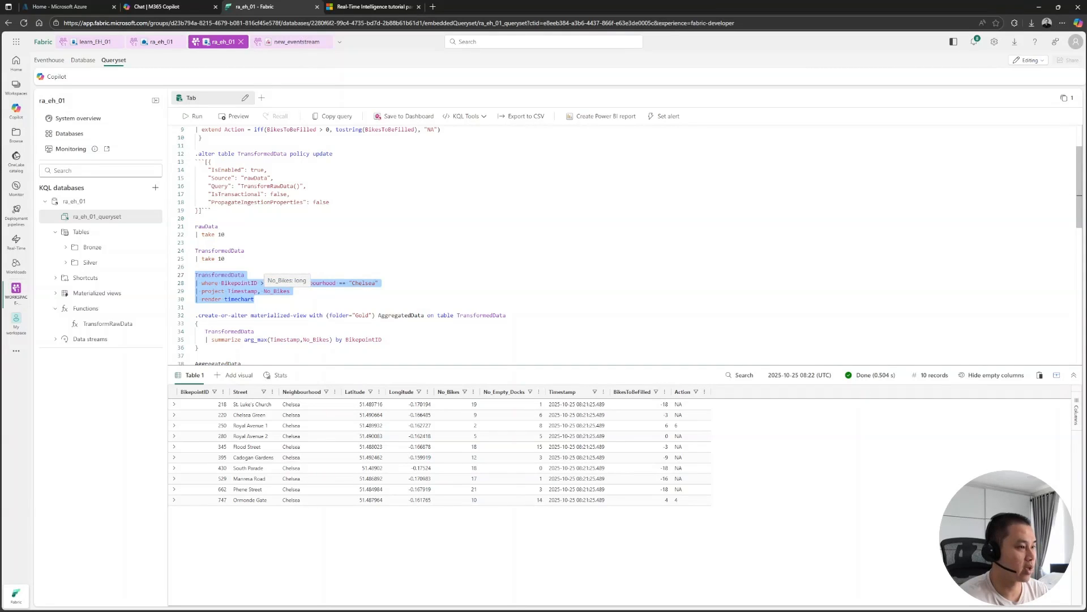
pyautogui.click(255, 299)
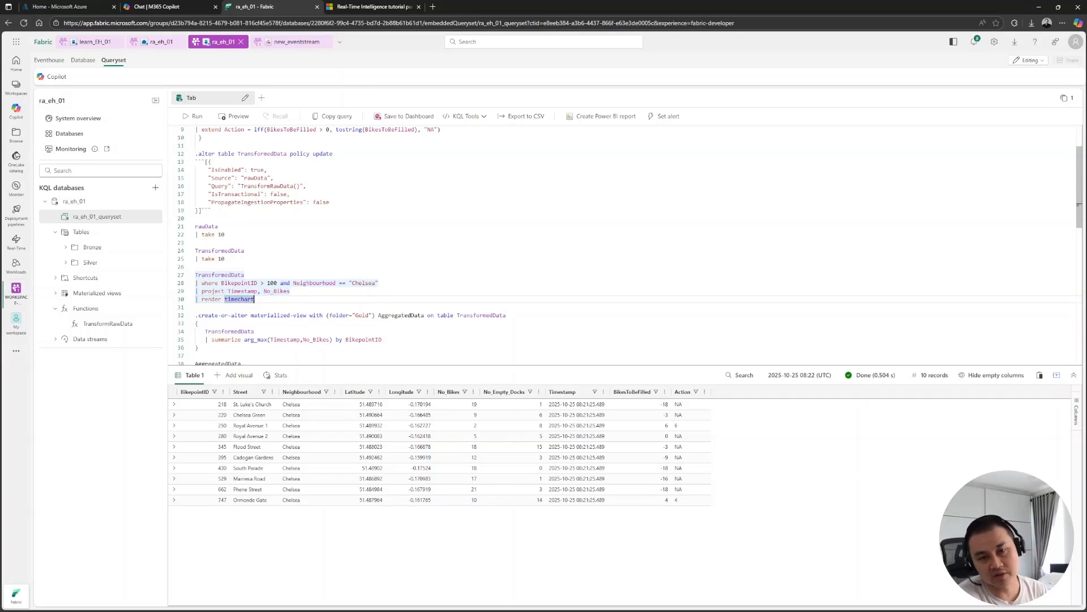
pyautogui.moveTo(255, 299); pyautogui.dragTo(196, 275)
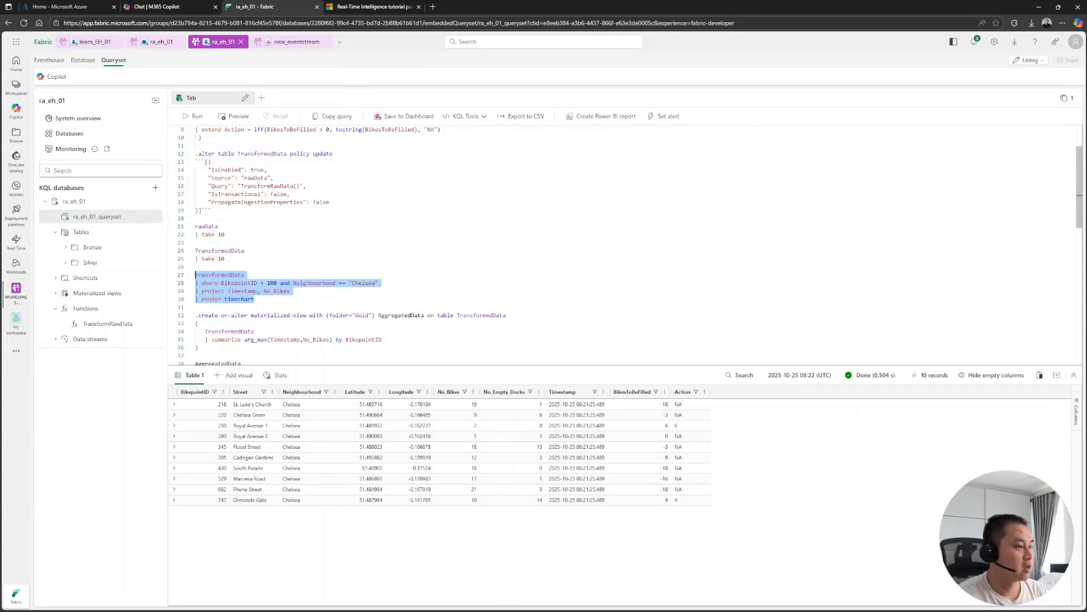
pyautogui.hotkey('shift', 'Return')
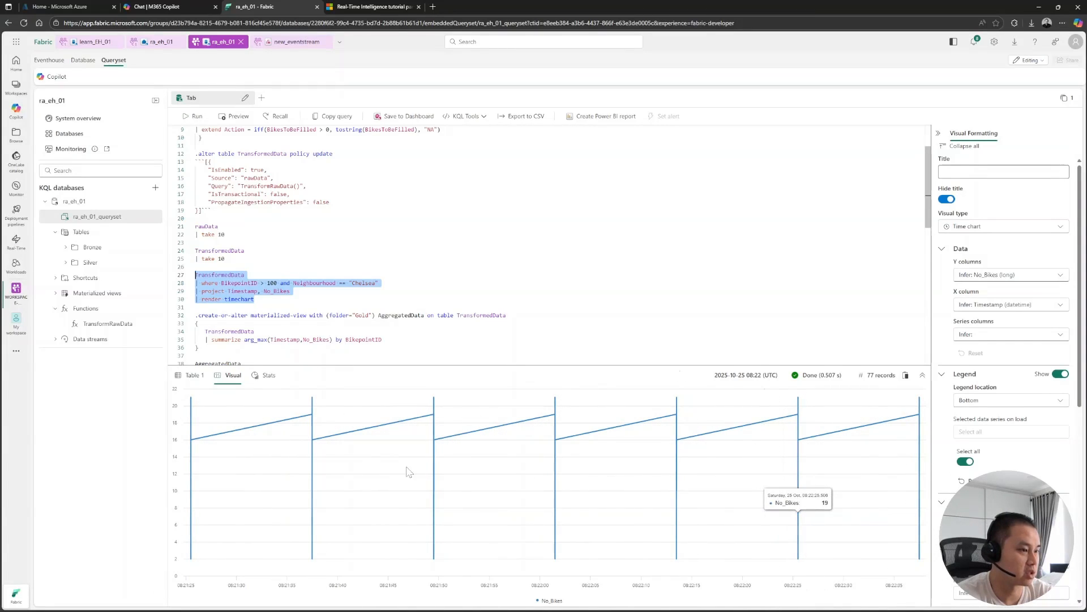
# Create the AggregatedData materialized view in the Gold folder by running its command, which summarizes arg_max(Timestamp,No_Bikes) by BikepointID on TransformedData.
pyautogui.scroll(-1, 550, 243)
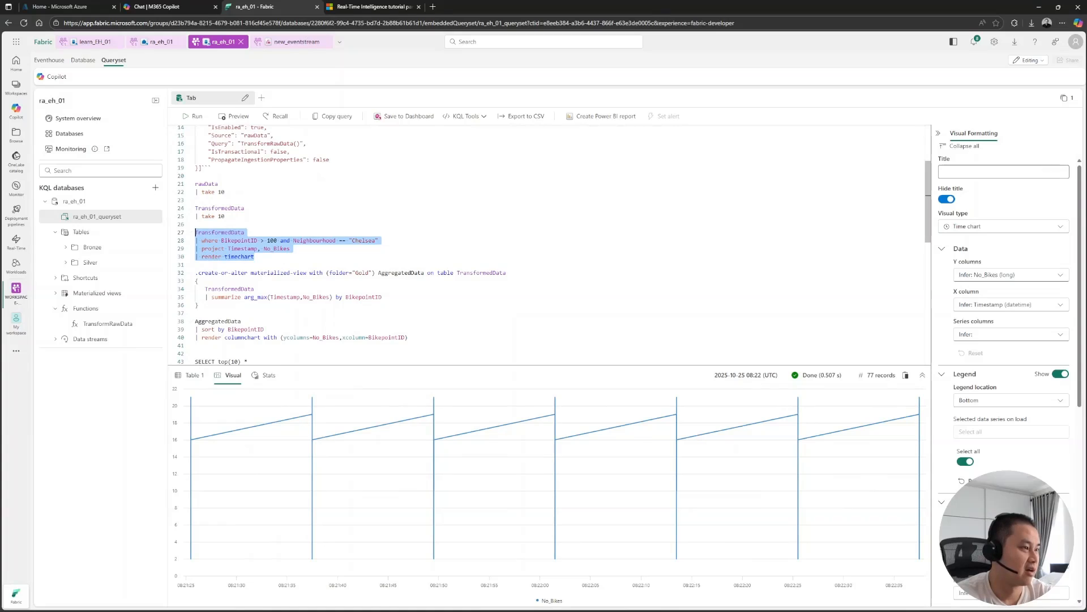
pyautogui.moveTo(199, 306); pyautogui.dragTo(195, 273)
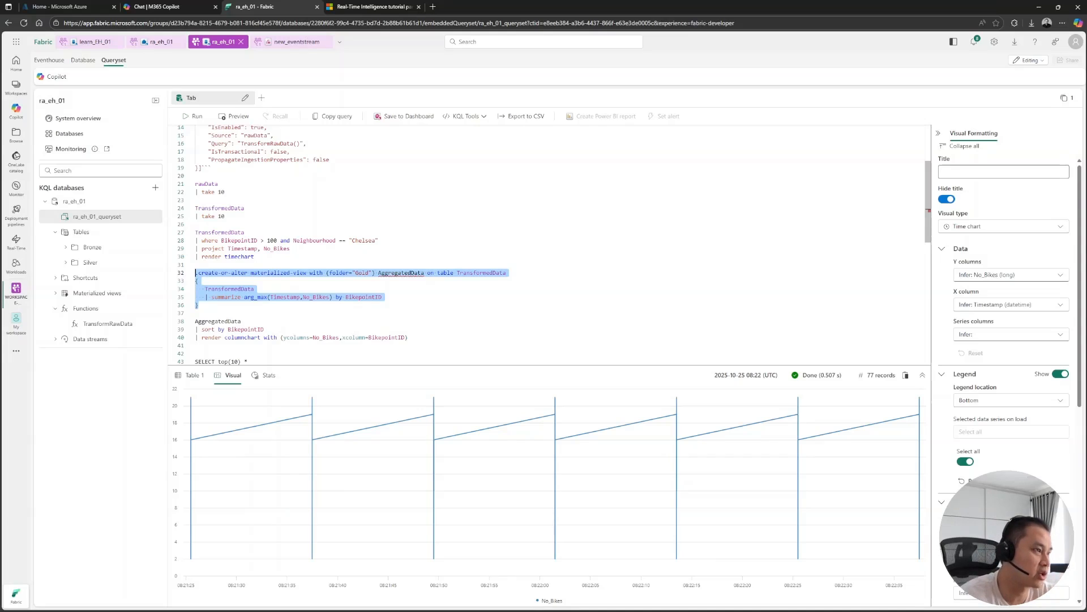
pyautogui.click(205, 184)
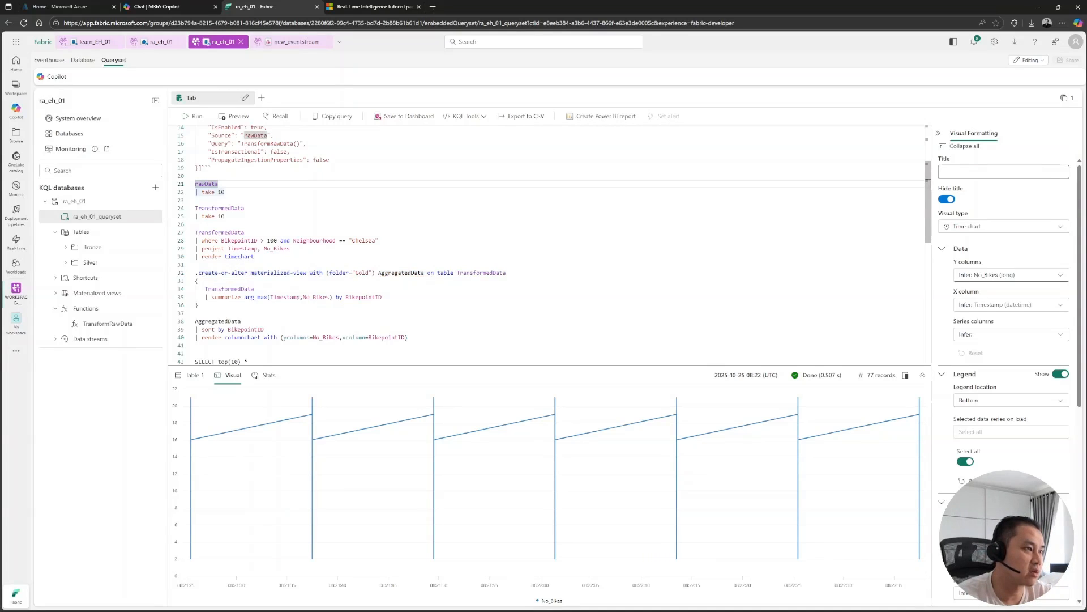
pyautogui.click(214, 208)
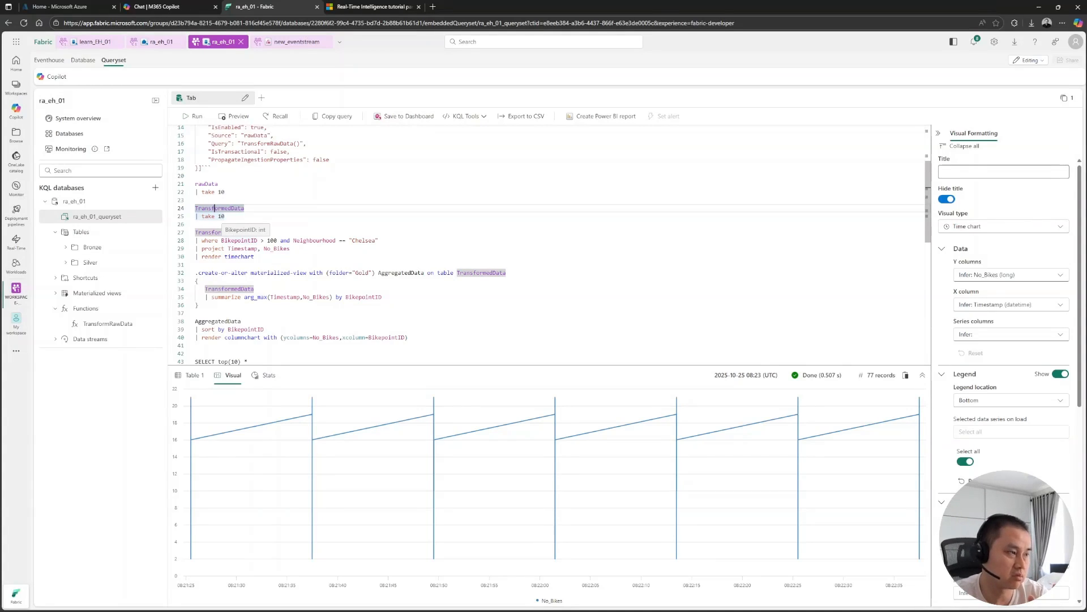
pyautogui.moveTo(199, 305); pyautogui.dragTo(194, 273)
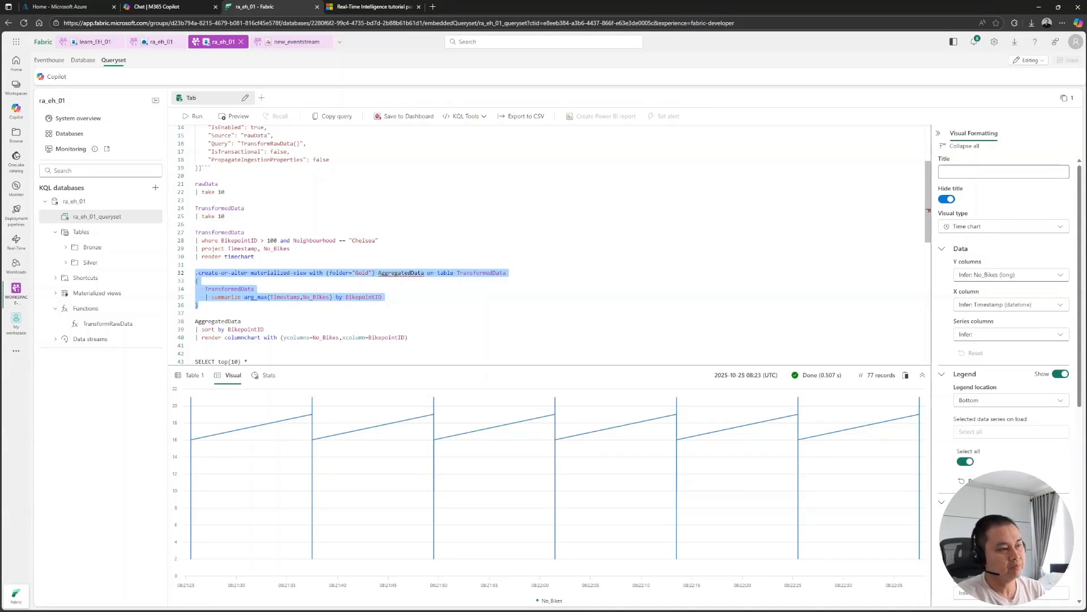
pyautogui.hotkey('shift', 'Return')
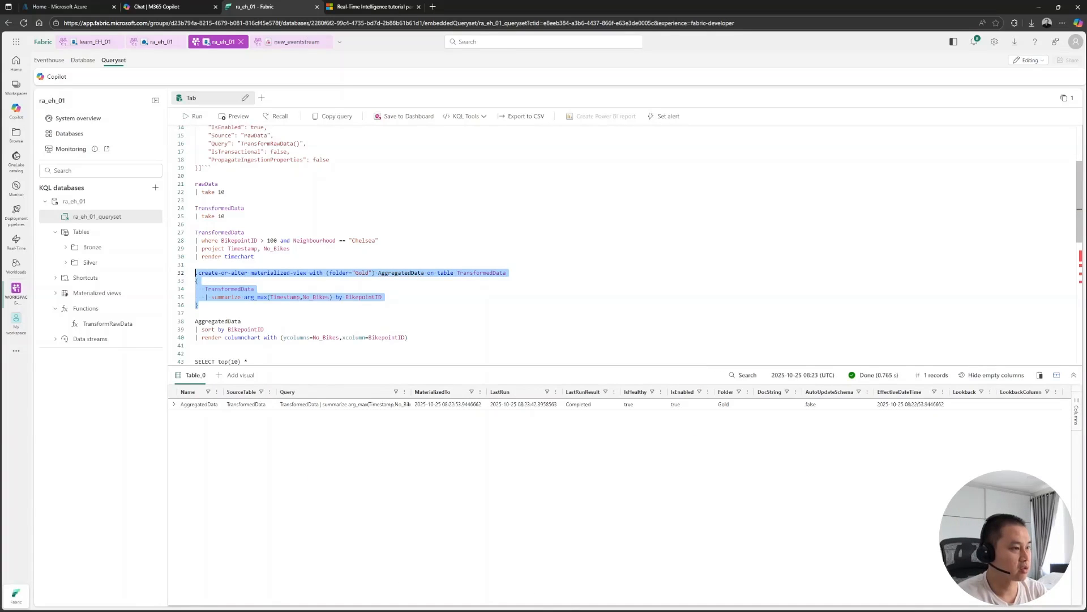
# Expand the database's materialized views and their Gold folder to list the views inside.
pyautogui.click(55, 293)
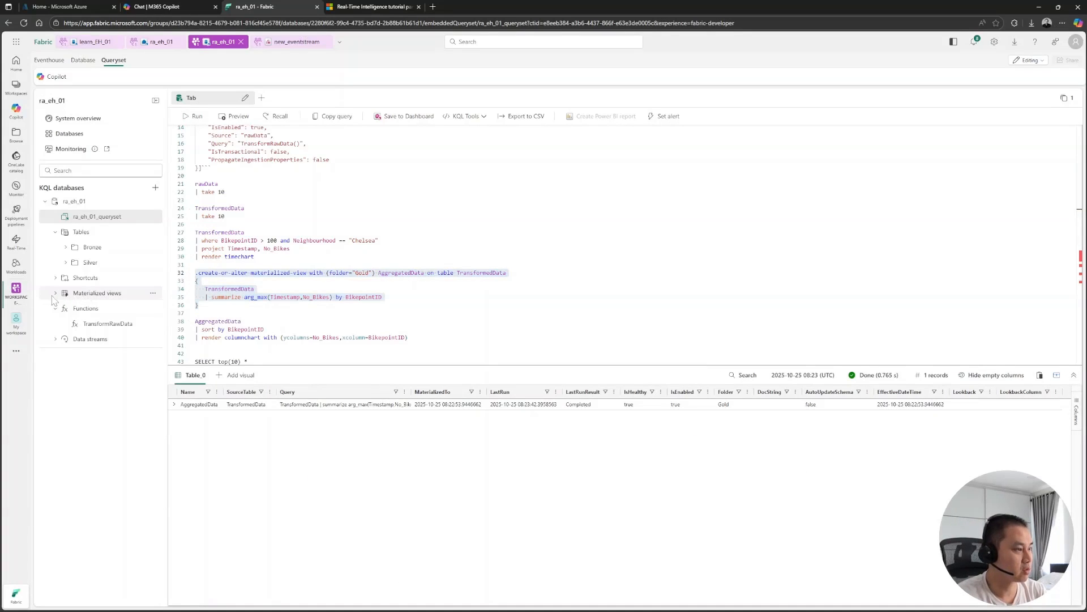
pyautogui.click(55, 323)
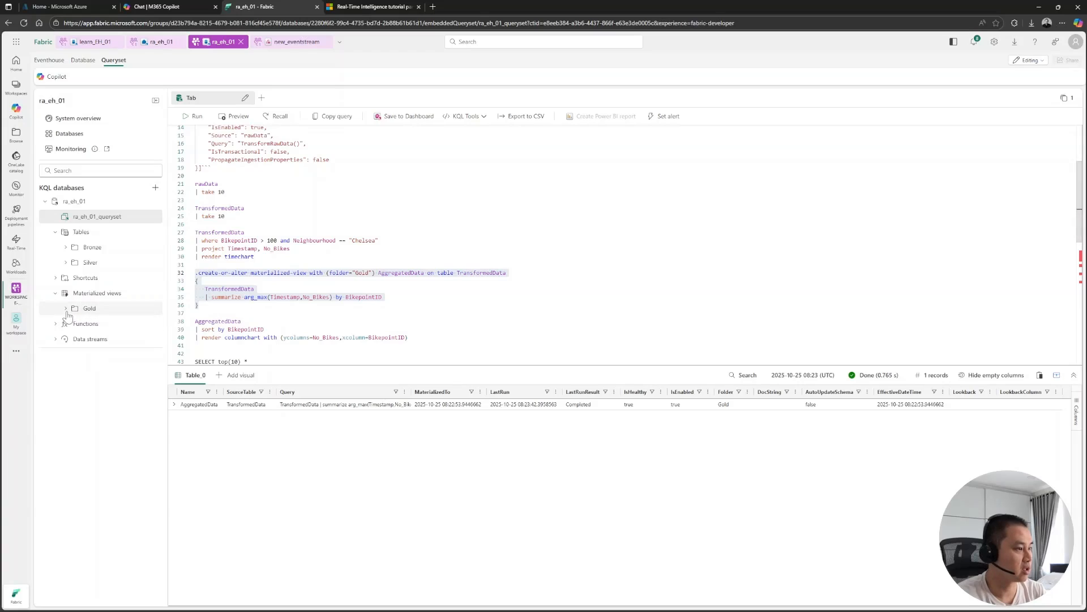
pyautogui.click(66, 308)
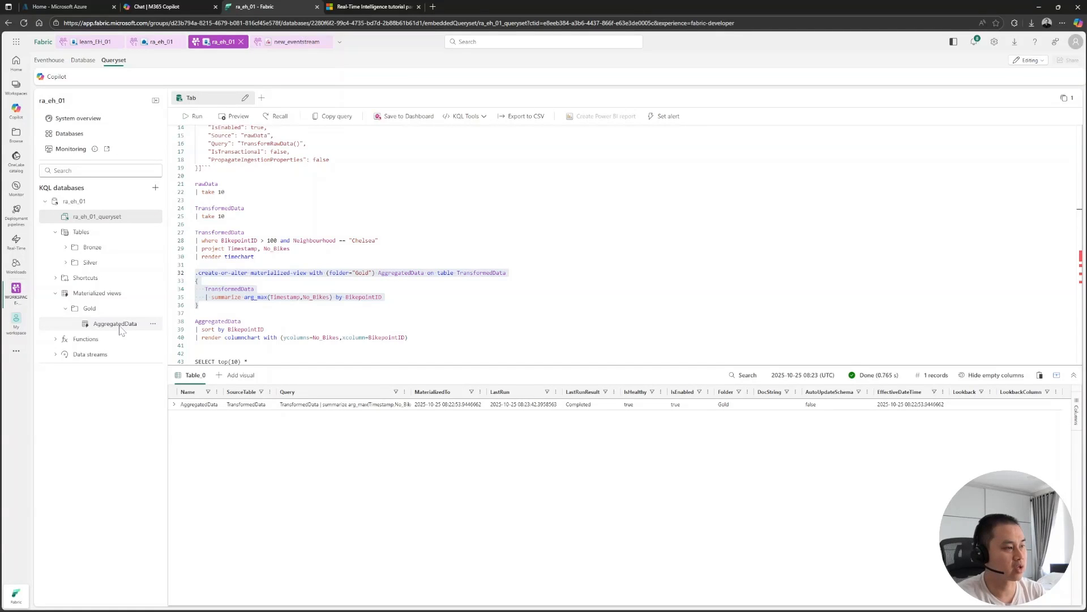
# Run the AggregatedData query sorted by BikepointID to render a column chart of No_Bikes per BikepointID.
pyautogui.scroll(-1, 226, 311)
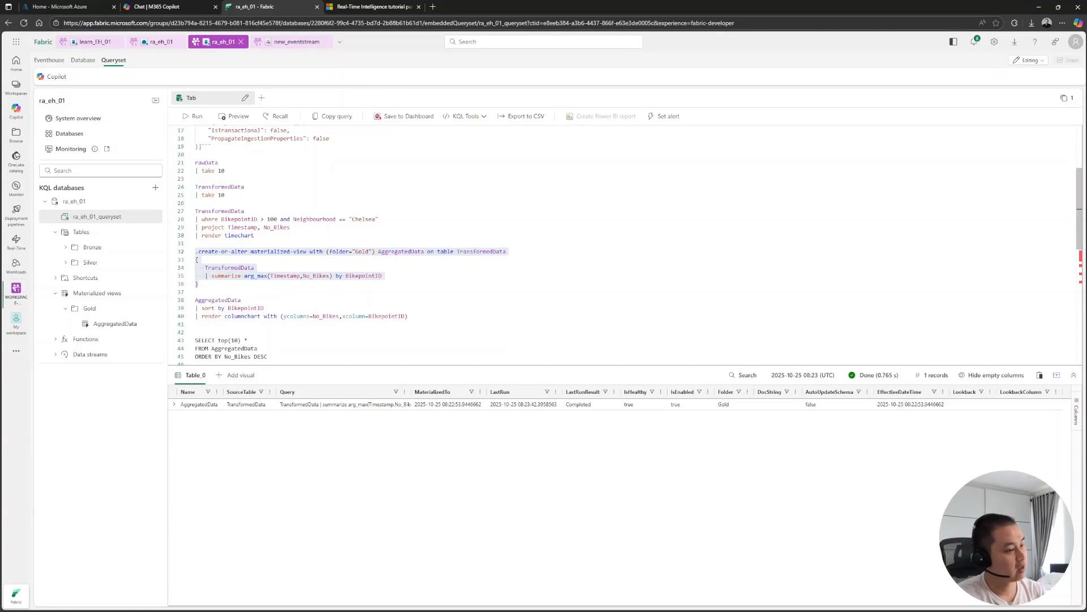
pyautogui.moveTo(408, 316); pyautogui.dragTo(195, 300)
pyautogui.hotkey('shift', 'Return')
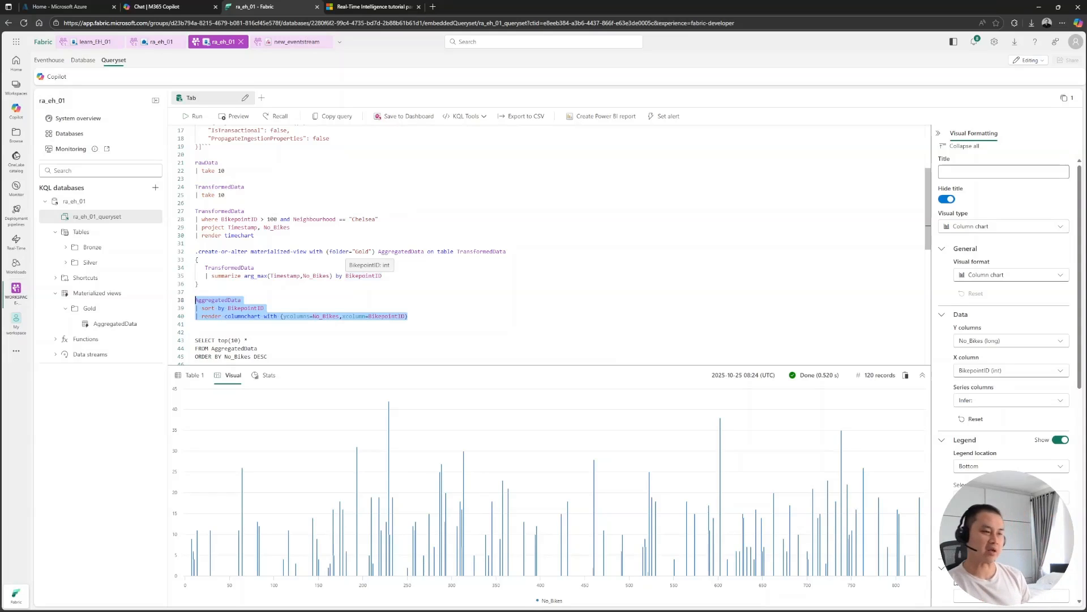
pyautogui.scroll(-1, 549, 244)
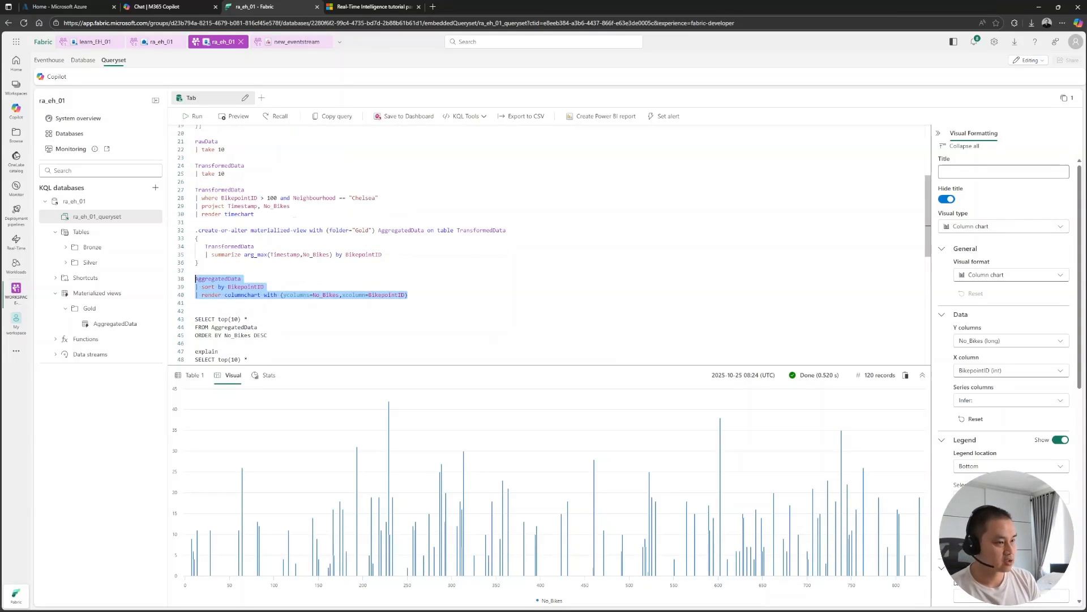
# Run the SQL query that selects the top(10) rows of AggregatedData ordered by No_Bikes DESC.
pyautogui.scroll(-2, 549, 244)
pyautogui.moveTo(267, 293); pyautogui.dragTo(195, 276)
pyautogui.scroll(-2, 195, 276)
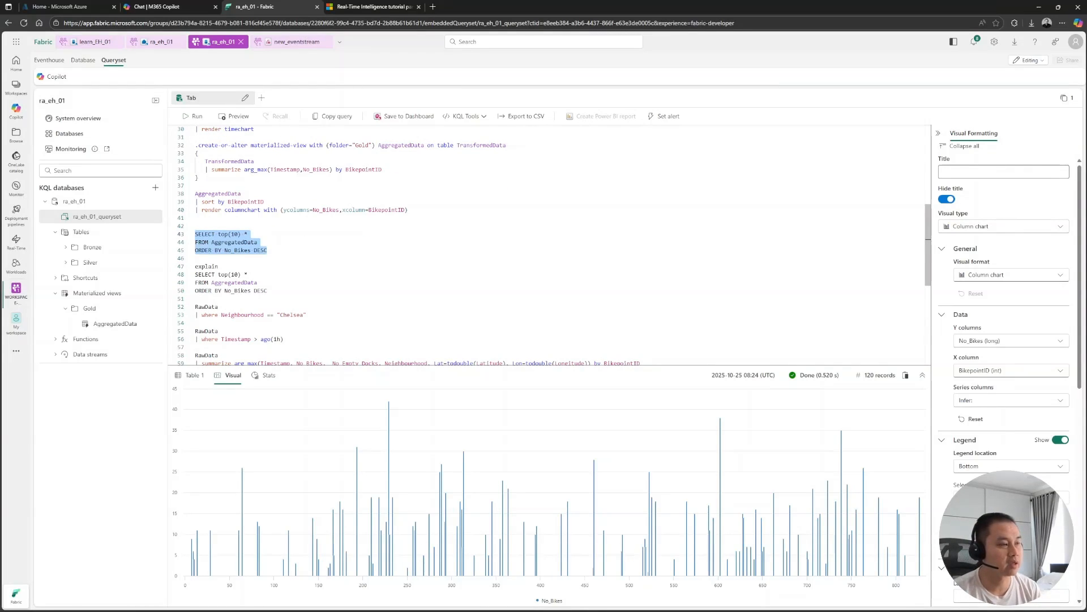
pyautogui.hotkey('shift', 'Return')
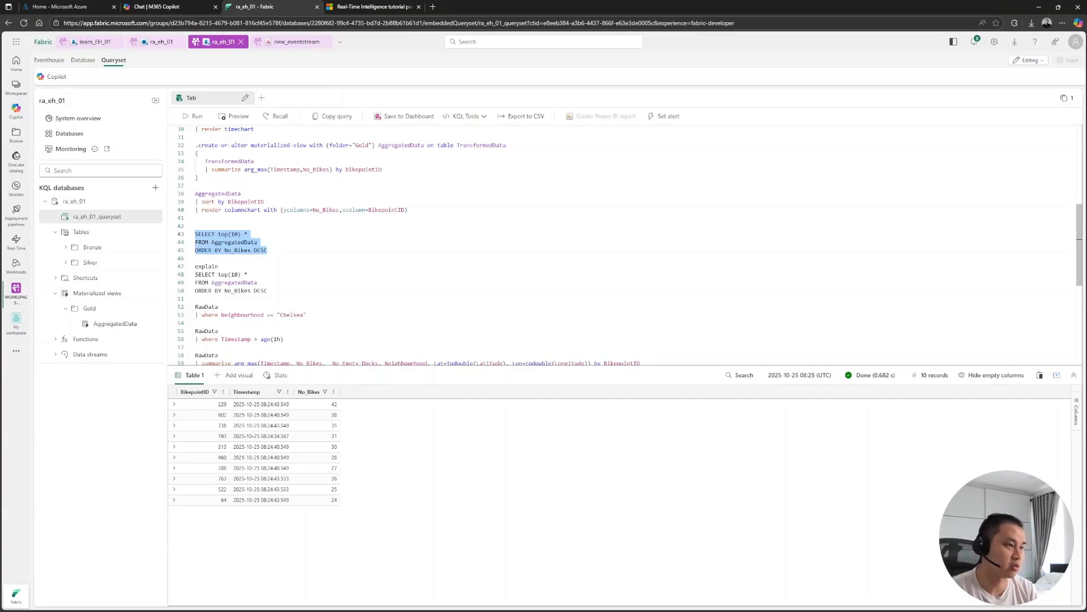
# Run the explain version of the top(10) AggregatedData SQL query and expand the result row to read its KQL translation.
pyautogui.moveTo(267, 291); pyautogui.dragTo(195, 266)
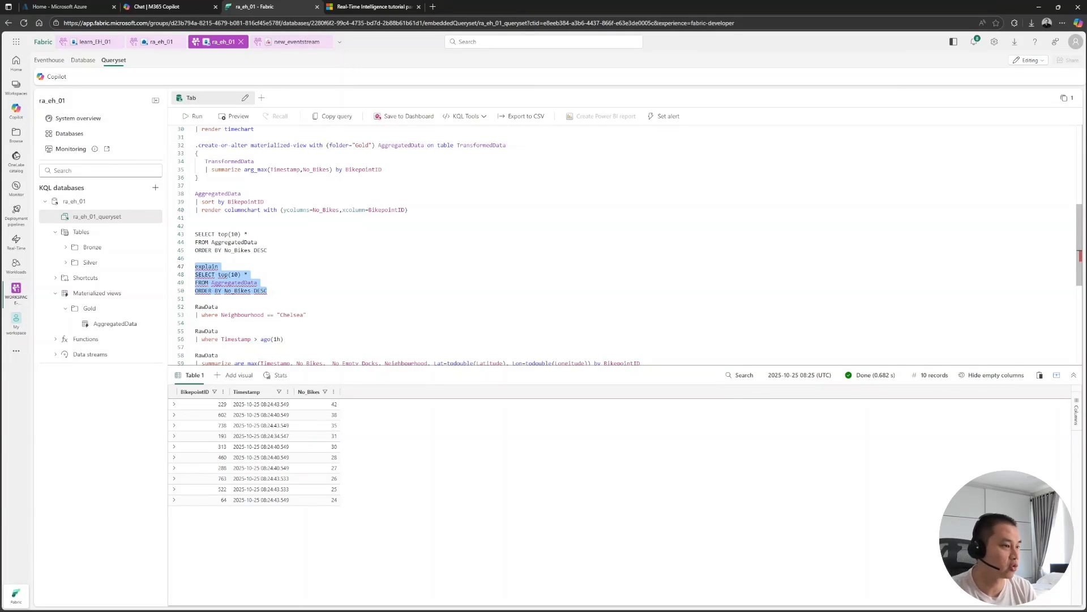
pyautogui.hotkey('shift', 'Return')
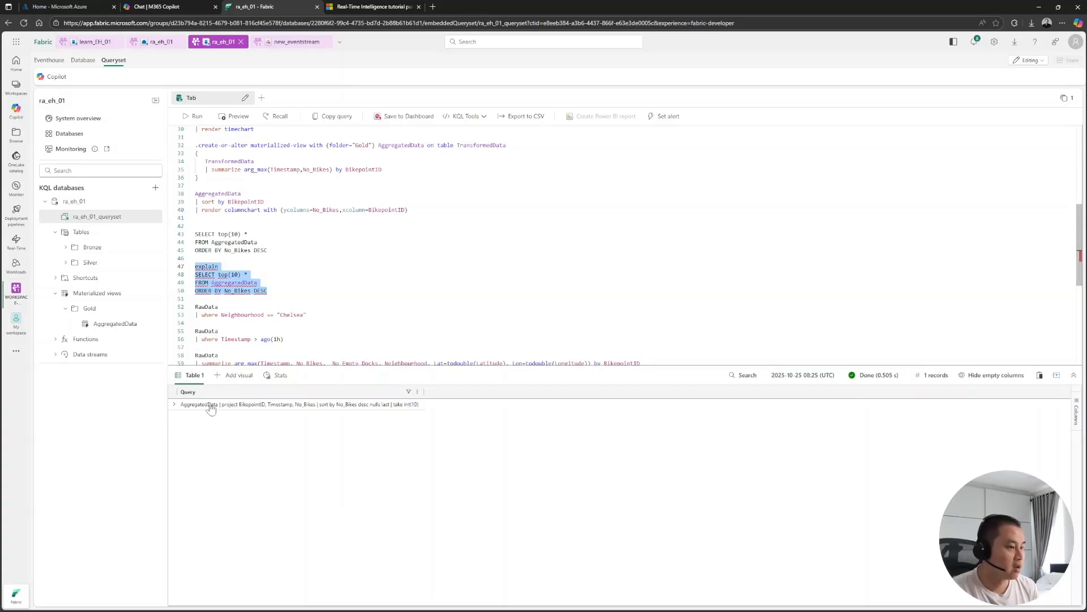
pyautogui.click(211, 406)
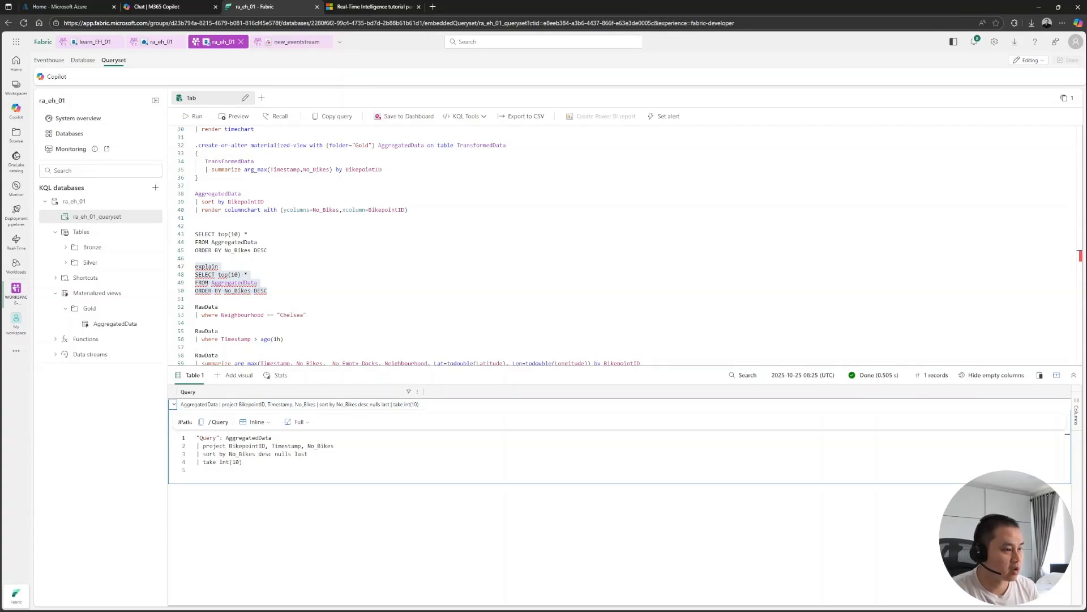
pyautogui.moveTo(242, 461); pyautogui.dragTo(227, 437)
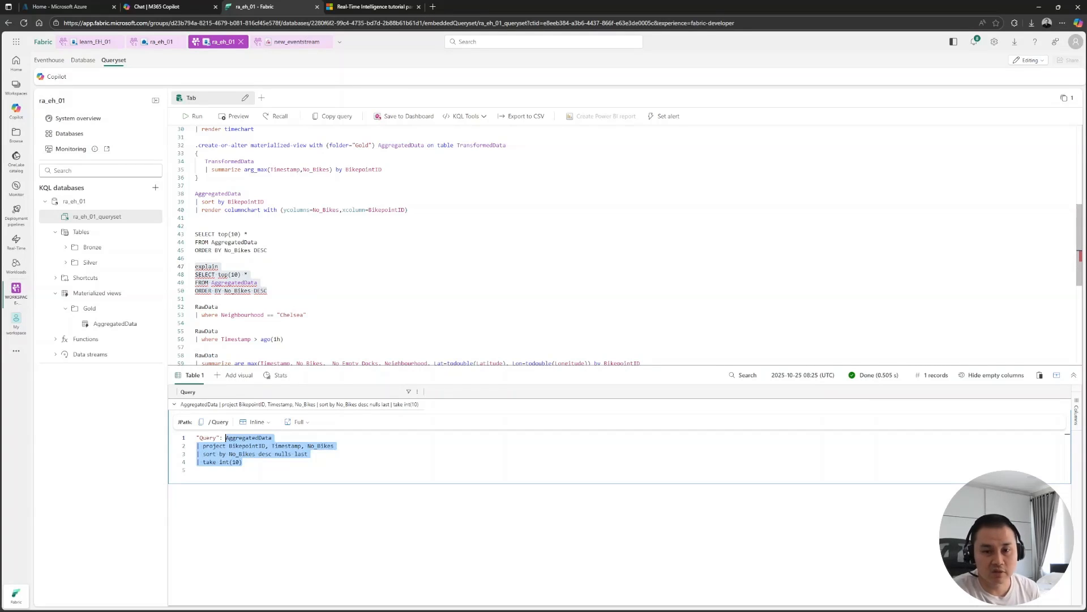
# Correct the table name to rawData in the Neighbourhood == "Chelsea" query and run it.
pyautogui.scroll(-2, 629, 245)
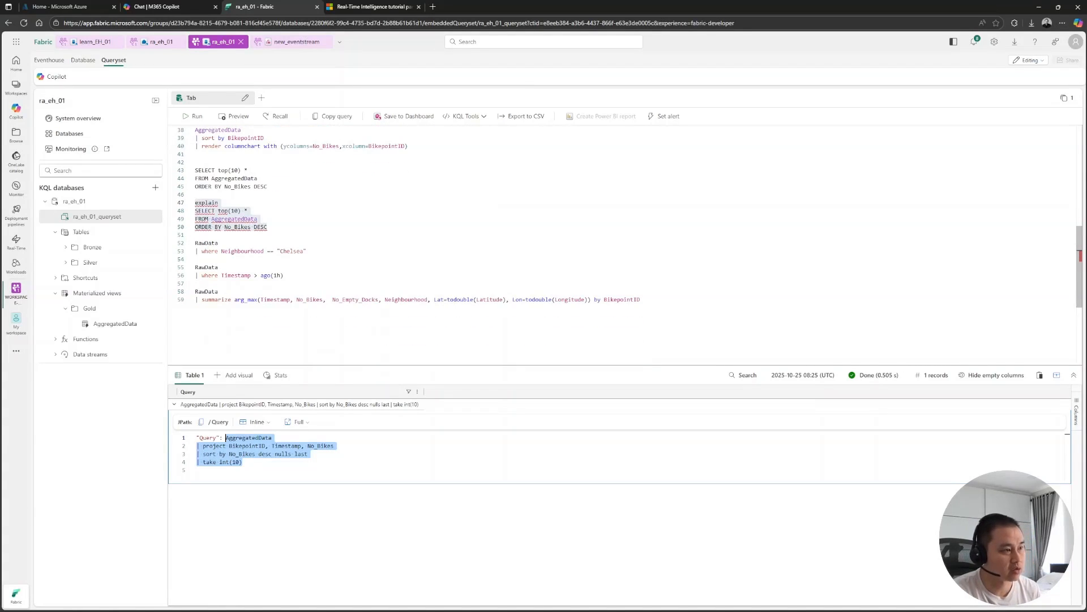
pyautogui.moveTo(306, 250); pyautogui.dragTo(199, 243)
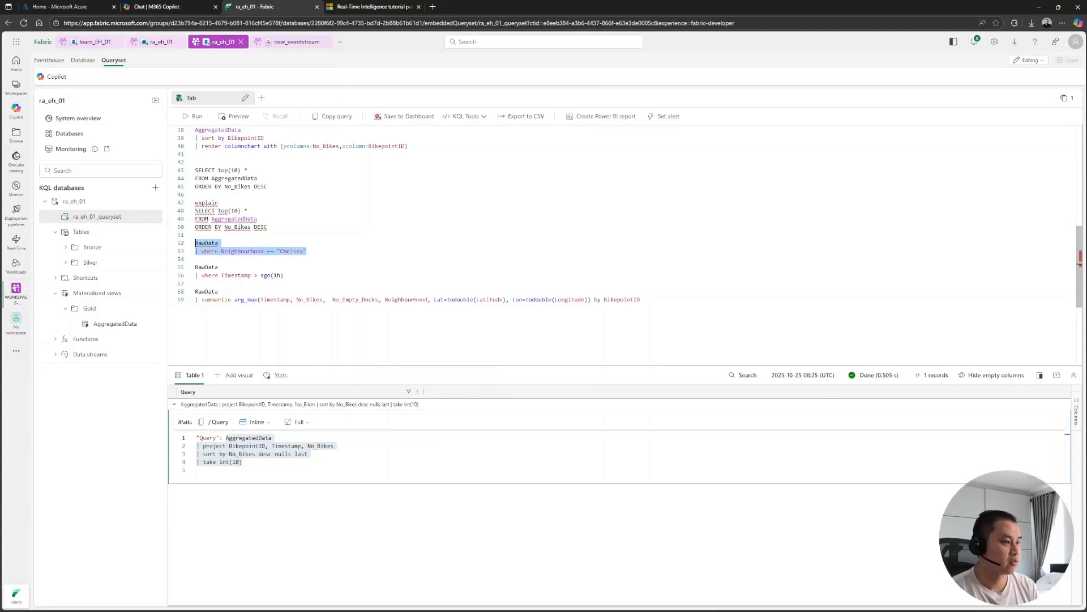
pyautogui.click(198, 243)
pyautogui.press('BackSpace')
pyautogui.write('R')
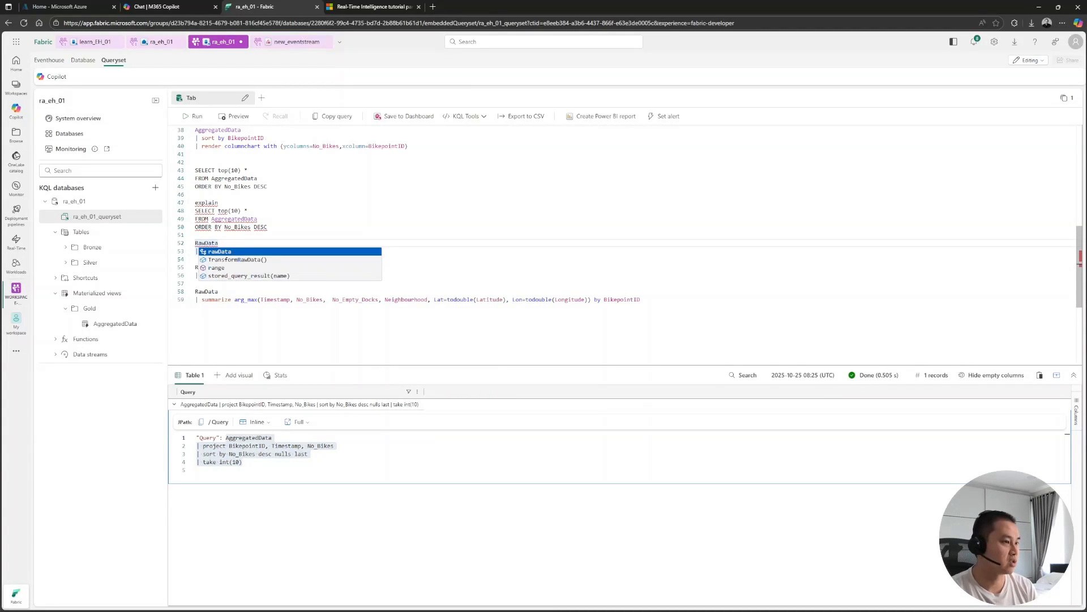
pyautogui.press('BackSpace')
pyautogui.write('r')
pyautogui.press('Left')
pyautogui.hotkey('shift', 'Down')
pyautogui.hotkey('ctrl', 'shift', 'Right')
pyautogui.hotkey('ctrl', 'shift', 'Right')
pyautogui.hotkey('ctrl', 'shift', 'Right')
pyautogui.hotkey('ctrl', 'shift', 'Right')
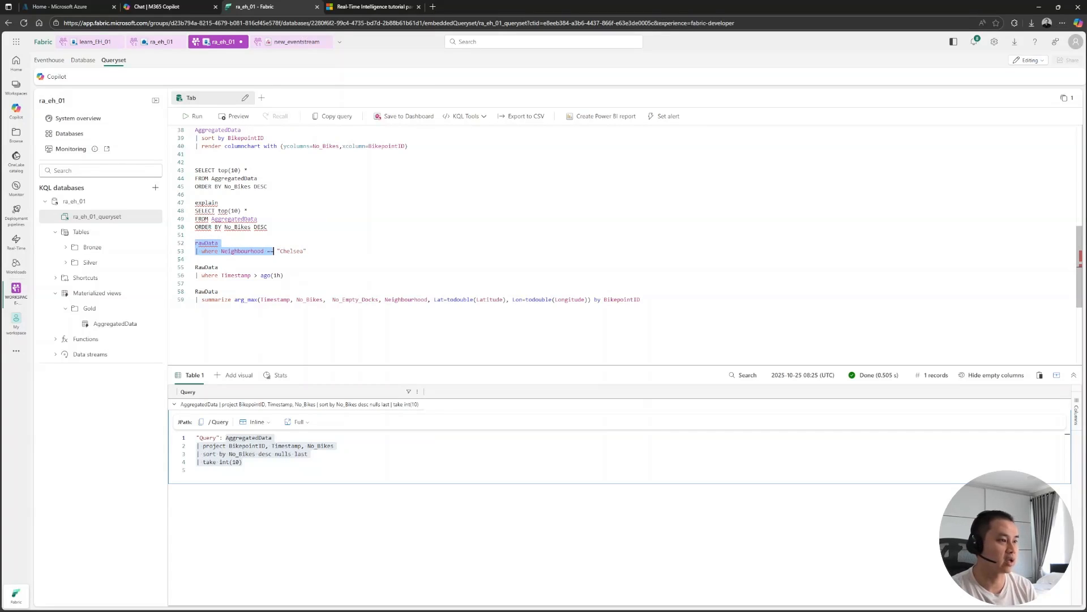
pyautogui.hotkey('shift', 'End')
pyautogui.hotkey('shift', 'Return')
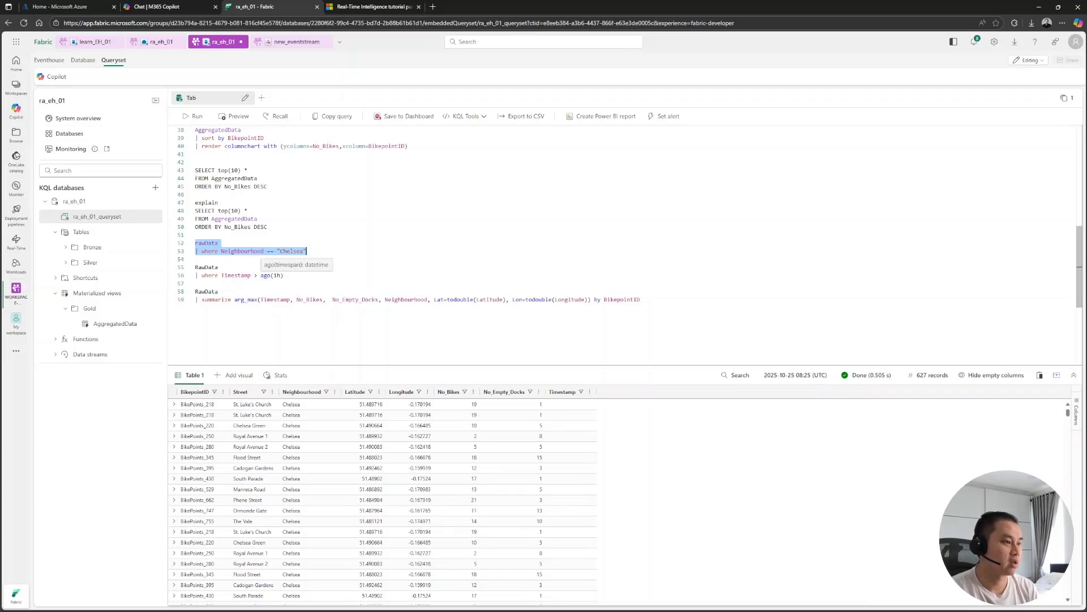
# Correct the table name to rawData in the Timestamp > ago(1h) query and run it.
pyautogui.click(198, 267)
pyautogui.press('BackSpace')
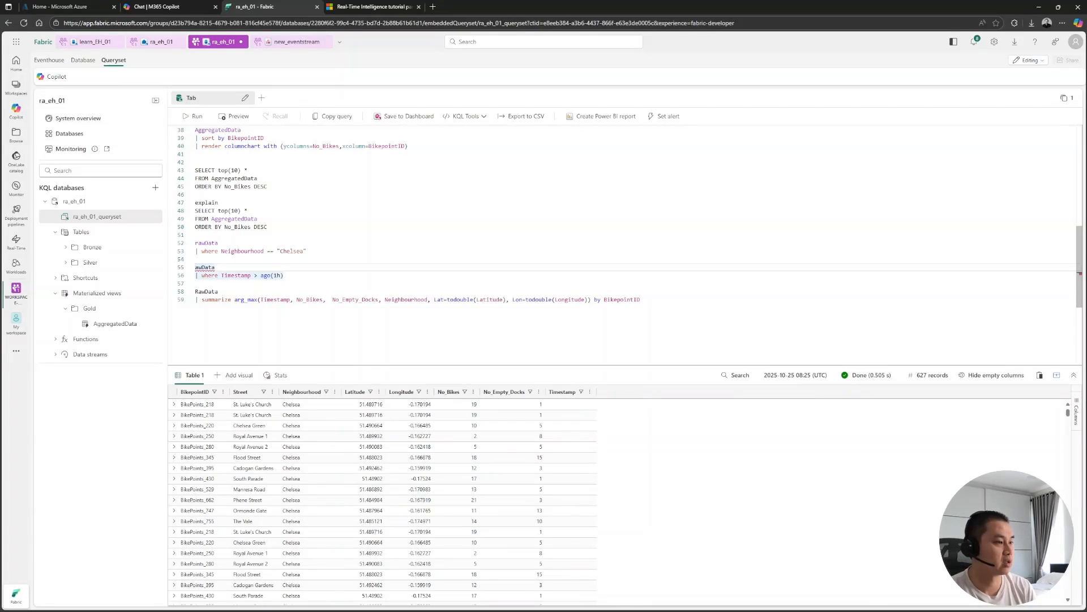
pyautogui.write('r')
pyautogui.press('Left')
pyautogui.hotkey('shift', 'Down')
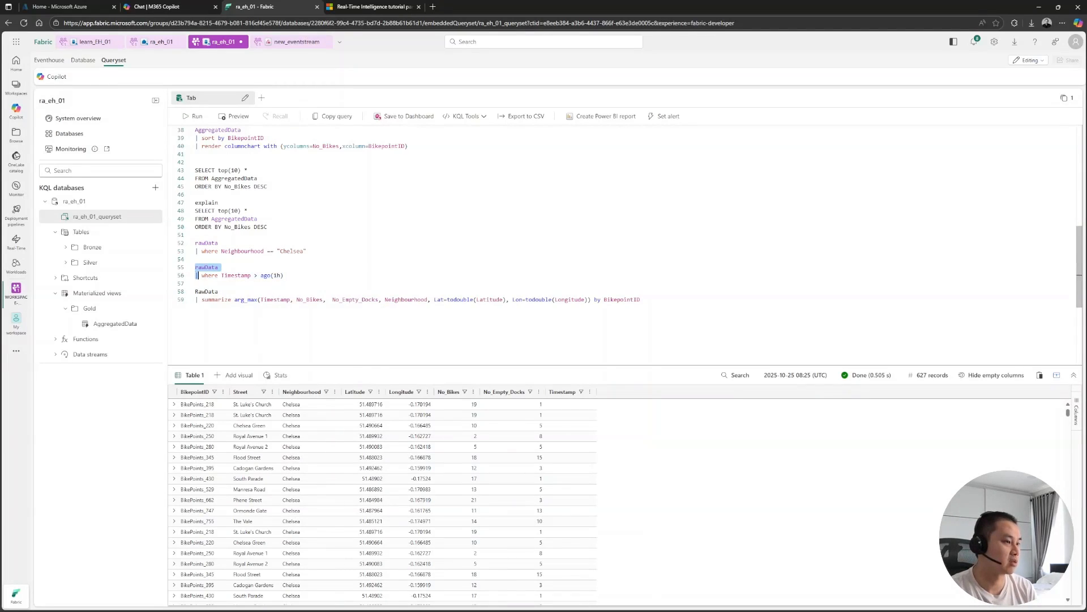
pyautogui.moveTo(197, 275); pyautogui.dragTo(281, 275)
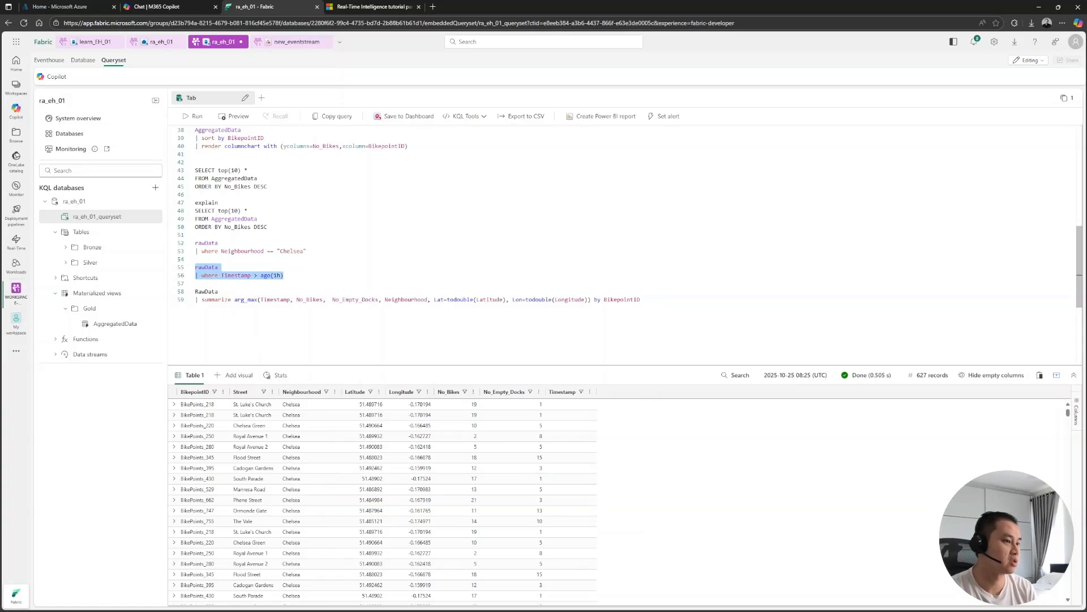
pyautogui.hotkey('shift', 'Return')
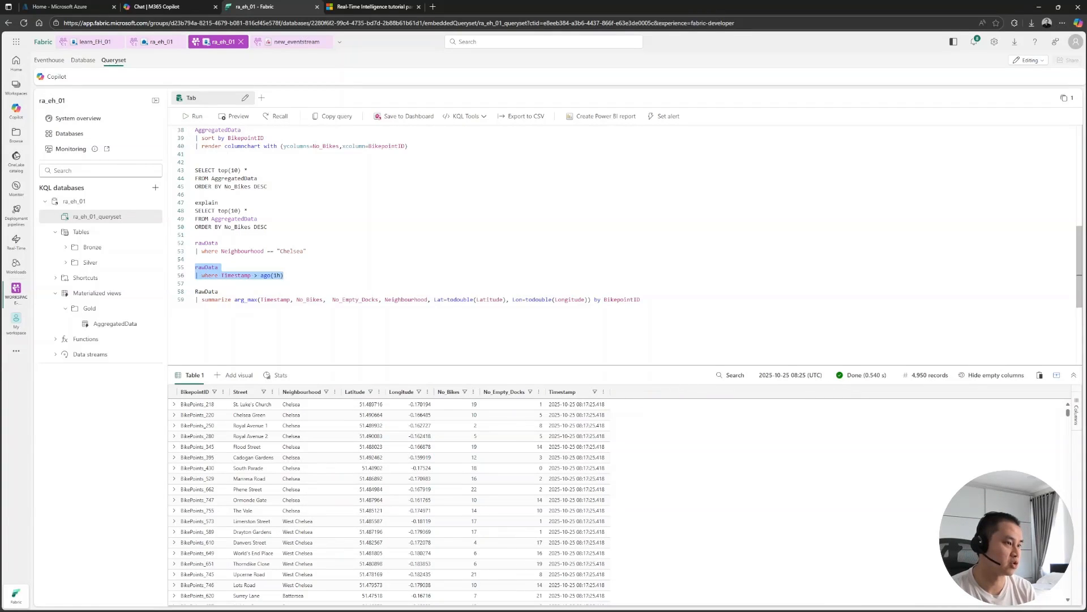
# Correct the table name to rawData in the summarize arg_max query grouped by BikepointID and run it.
pyautogui.click(308, 251)
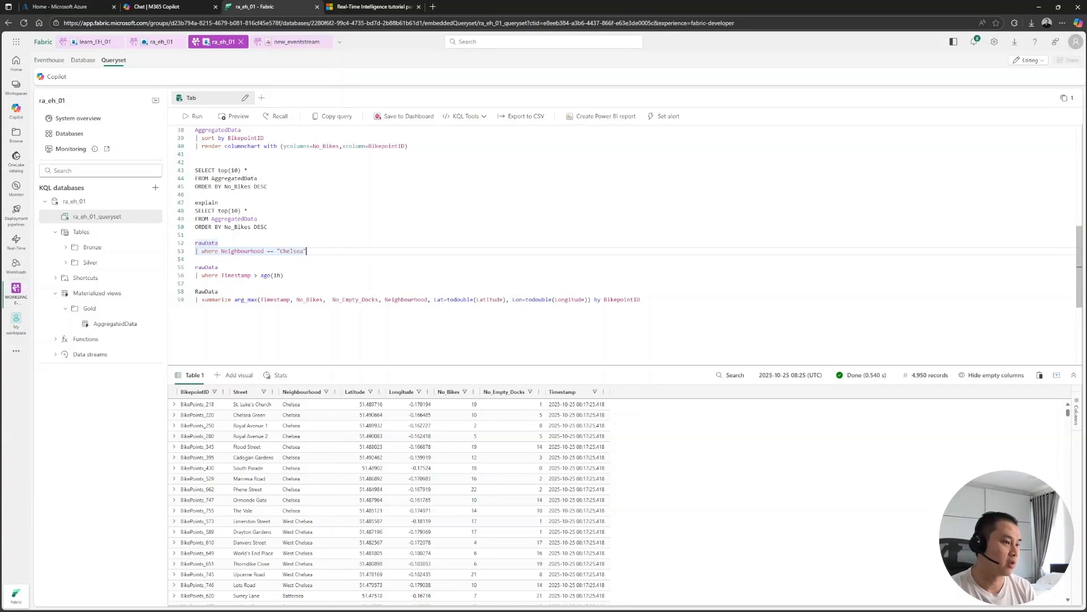
pyautogui.click(200, 291)
pyautogui.press('BackSpace')
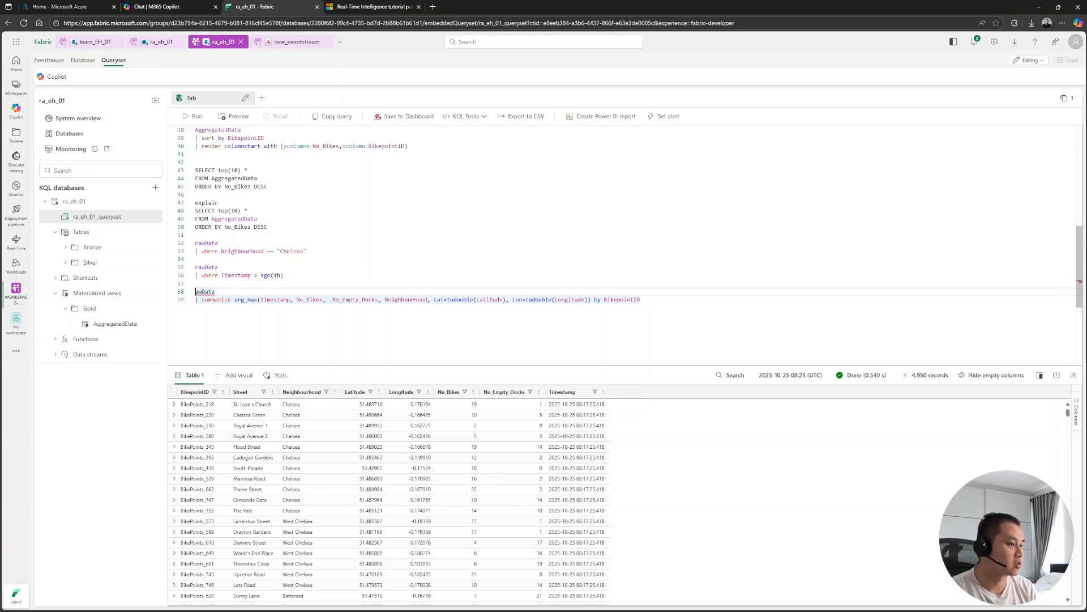
pyautogui.write('r')
pyautogui.press('Left')
pyautogui.hotkey('shift', 'Down')
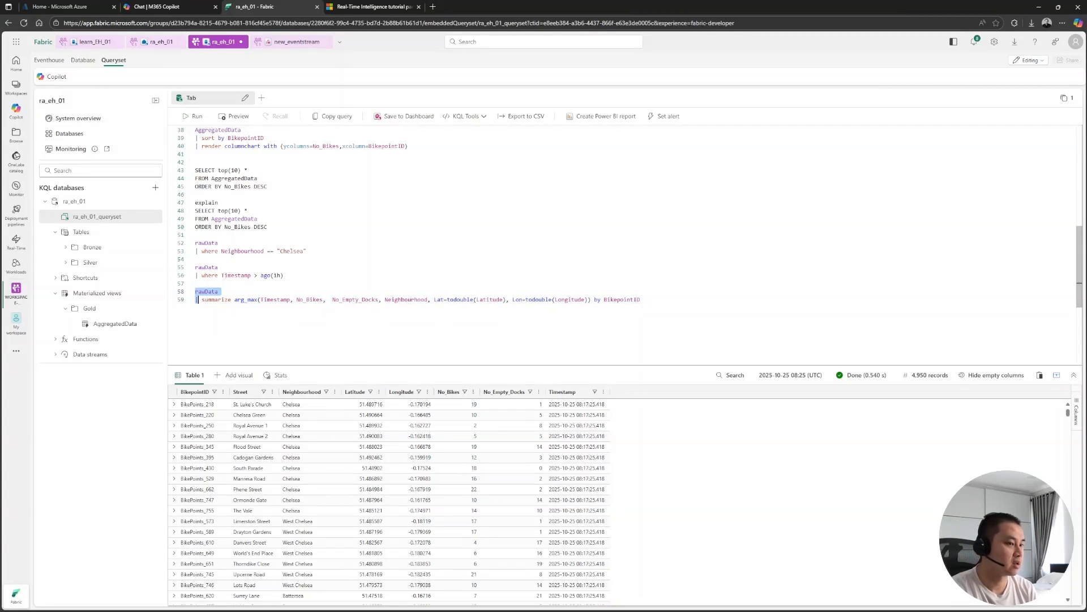
pyautogui.hotkey('shift', 'End')
pyautogui.hotkey('shift', 'Return')
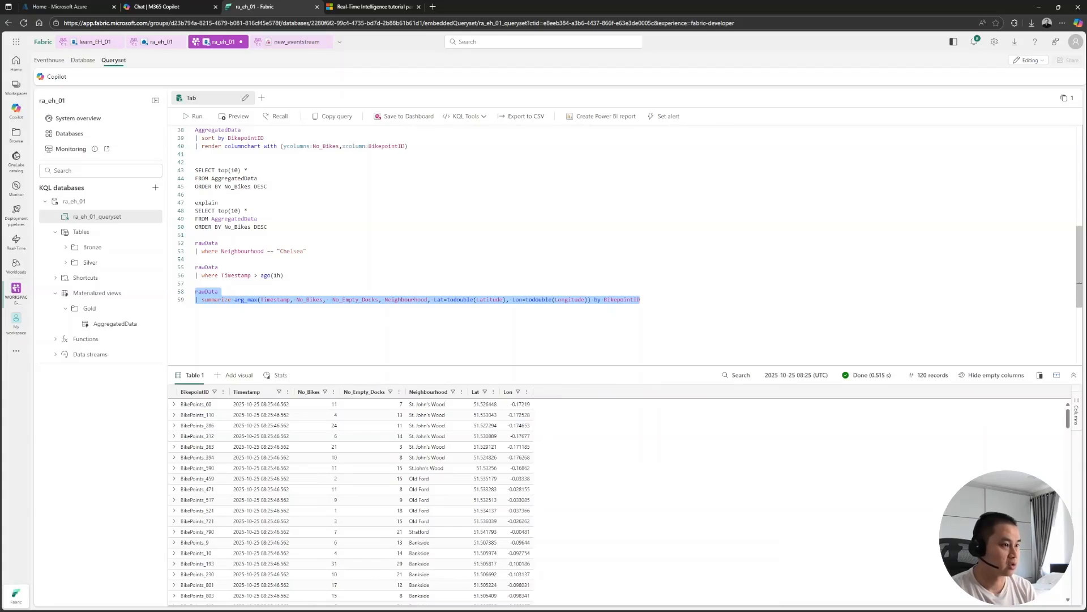
# Run the rawData Chelsea query and pin it to a new dashboard named ra_dashboard_01 as the tile chelsea_data.
pyautogui.moveTo(306, 251); pyautogui.dragTo(195, 243)
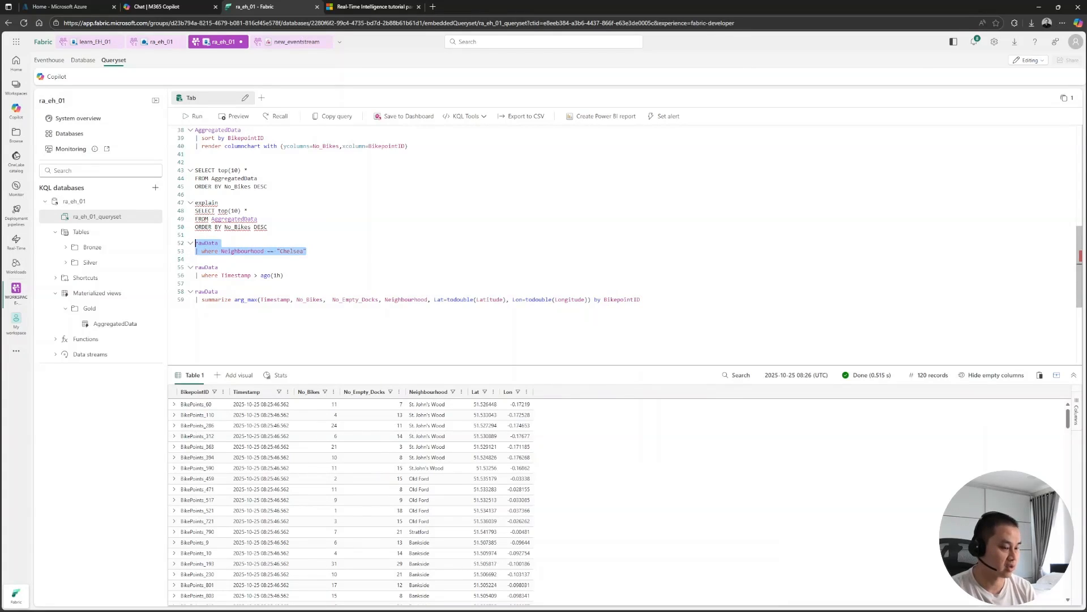
pyautogui.hotkey('shift', 'Return')
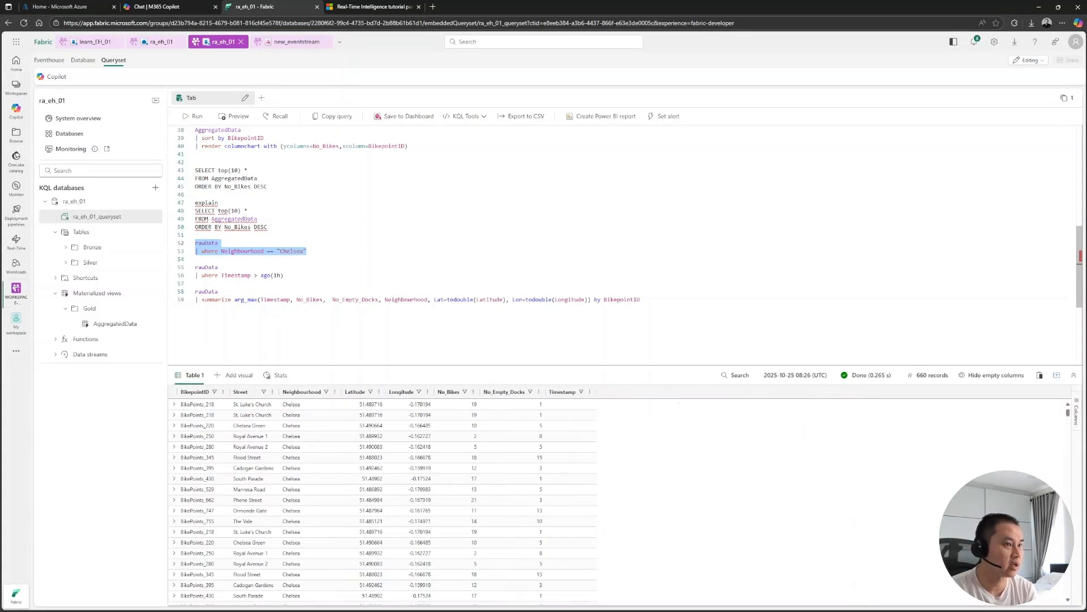
pyautogui.click(401, 119)
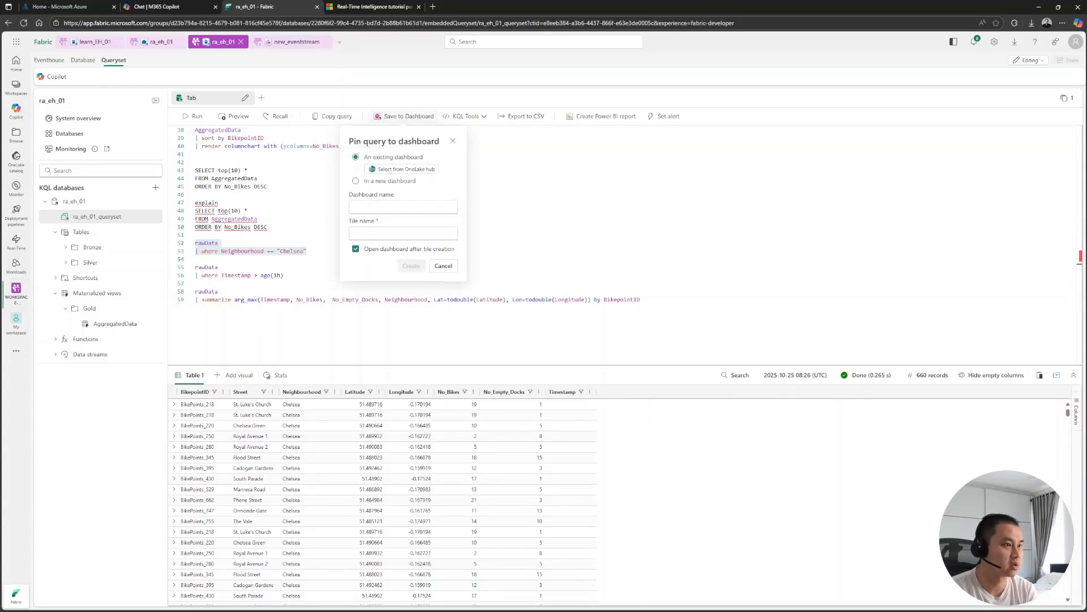
pyautogui.click(384, 212)
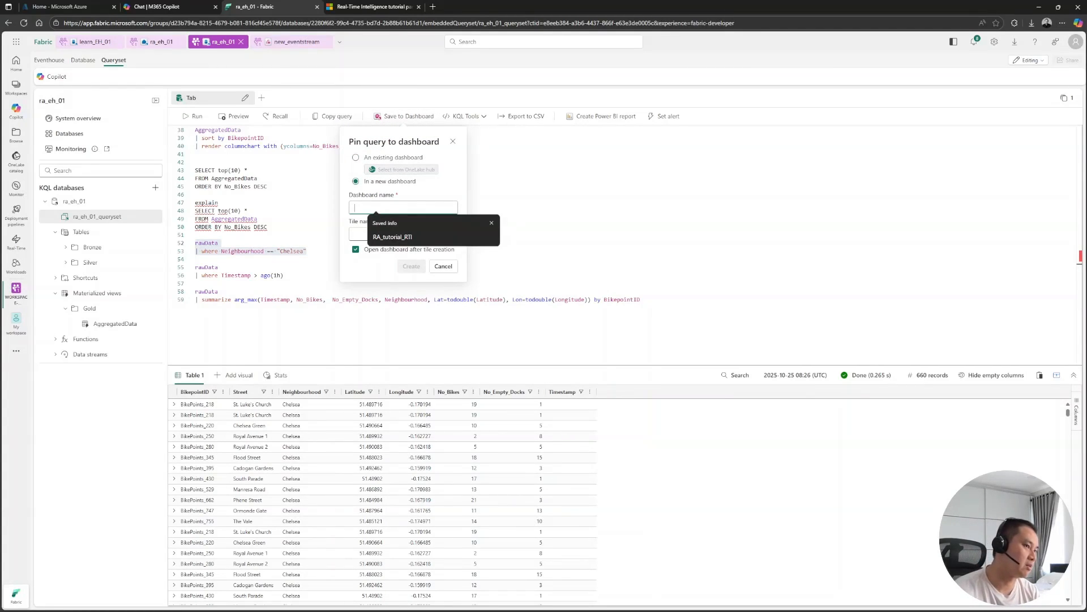
pyautogui.write('ra')
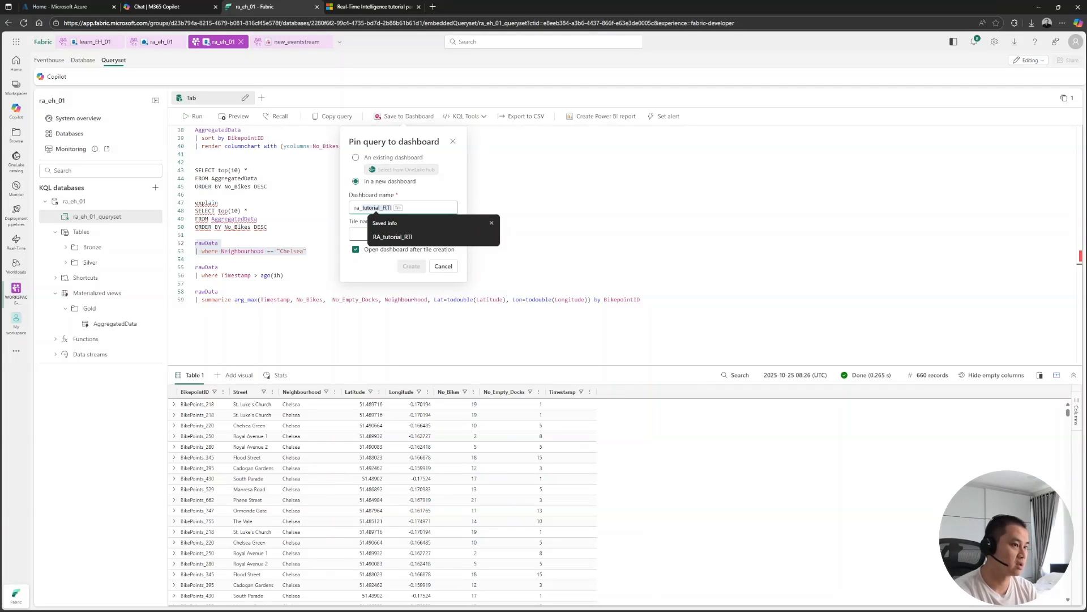
pyautogui.write('_dashboard_01')
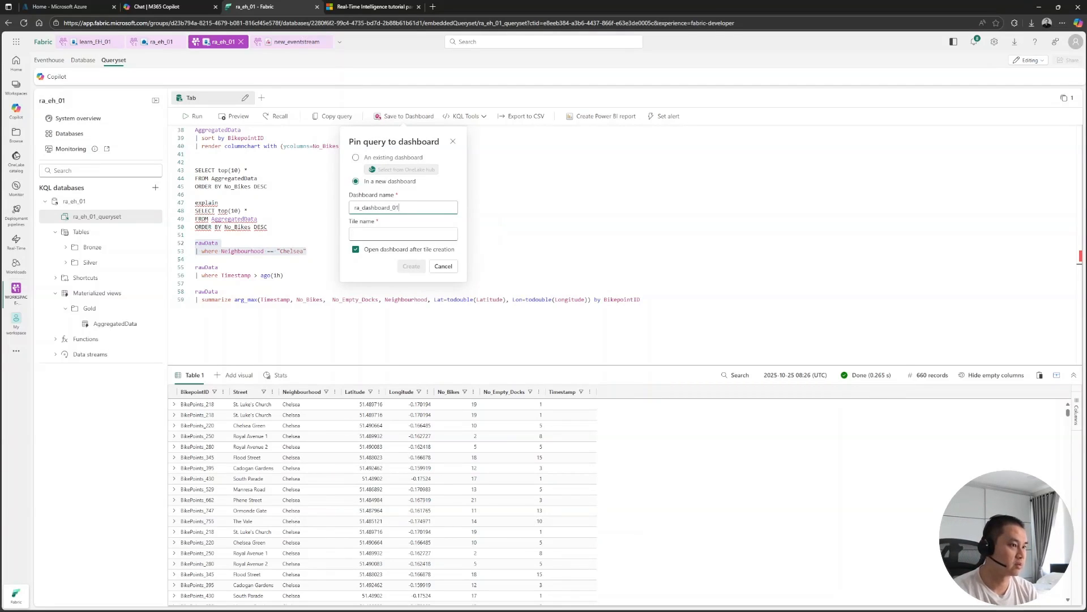
pyautogui.press('Tab')
pyautogui.write('chec')
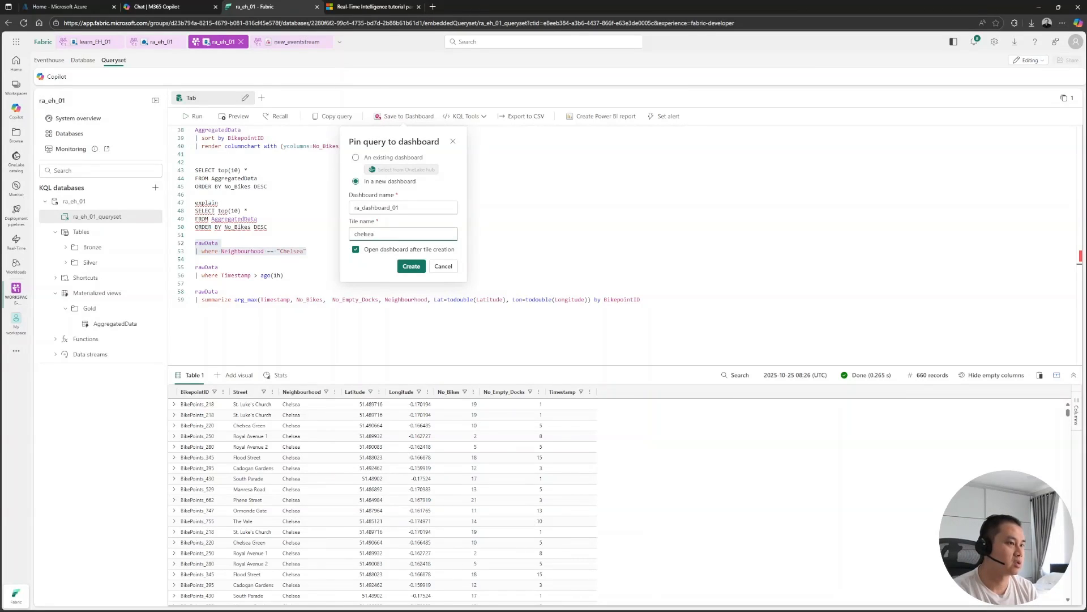
pyautogui.write('sea_data')
pyautogui.click(412, 266)
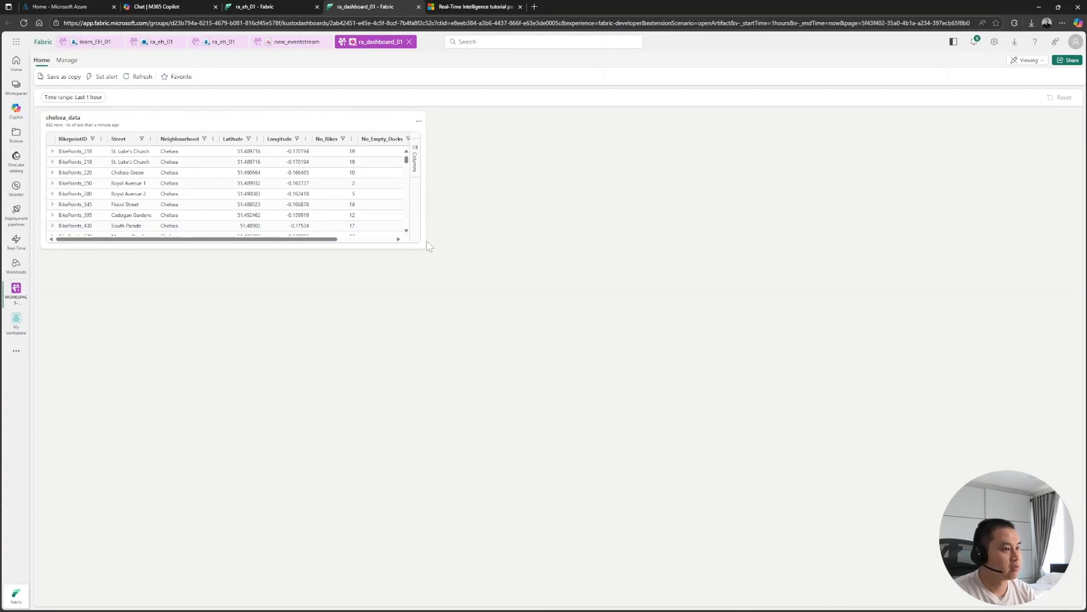
pyautogui.click(1034, 64)
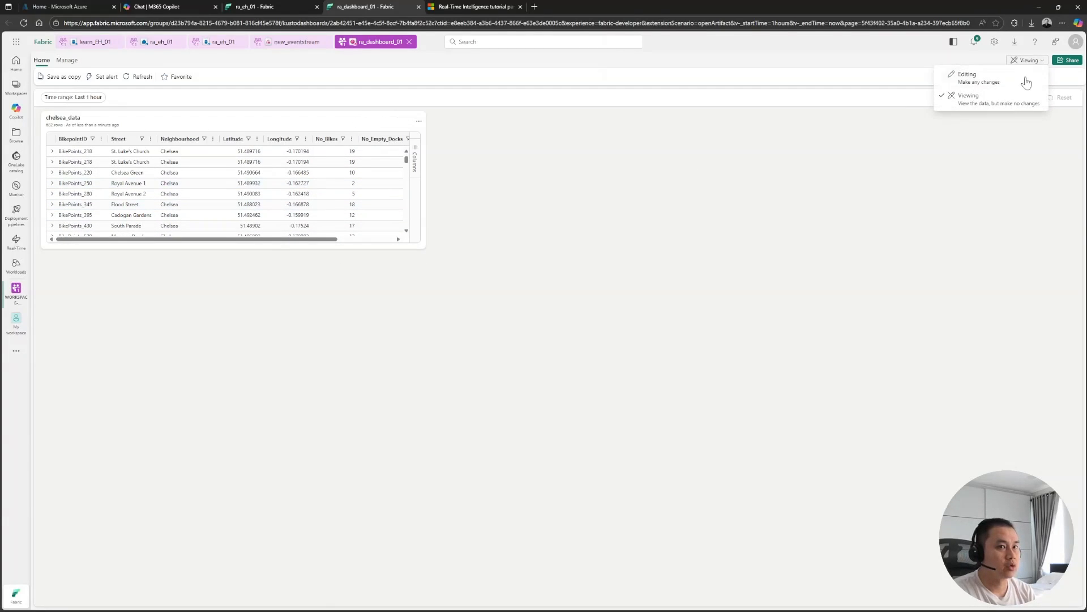
pyautogui.click(979, 79)
pyautogui.moveTo(473, 246)
pyautogui.mouseDown()
pyautogui.moveTo(563, 369)
pyautogui.moveTo(488, 245)
pyautogui.moveTo(475, 247)
pyautogui.mouseUp()
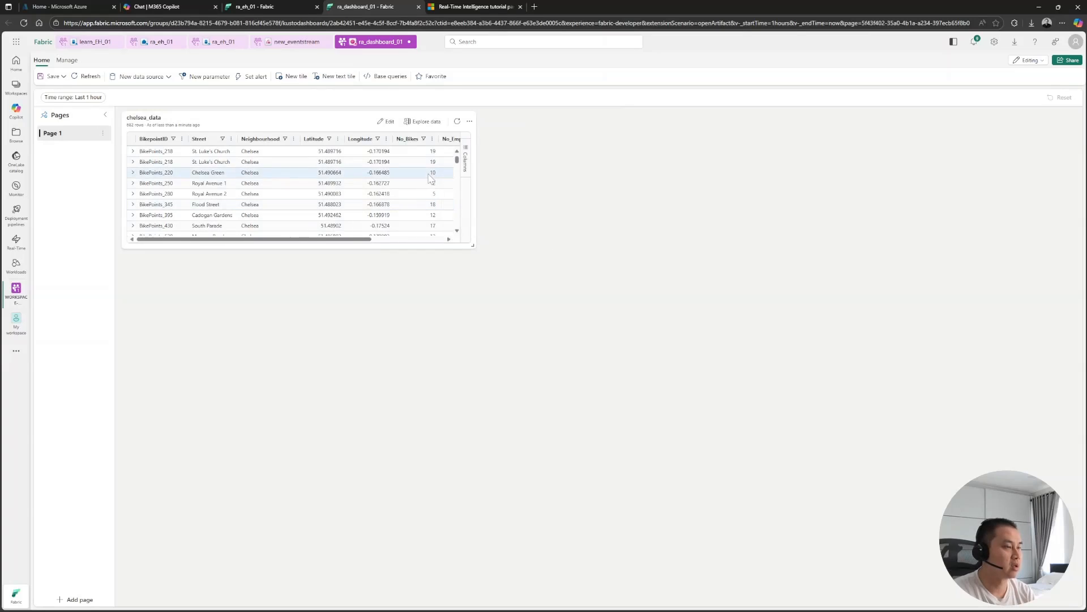
pyautogui.click(291, 76)
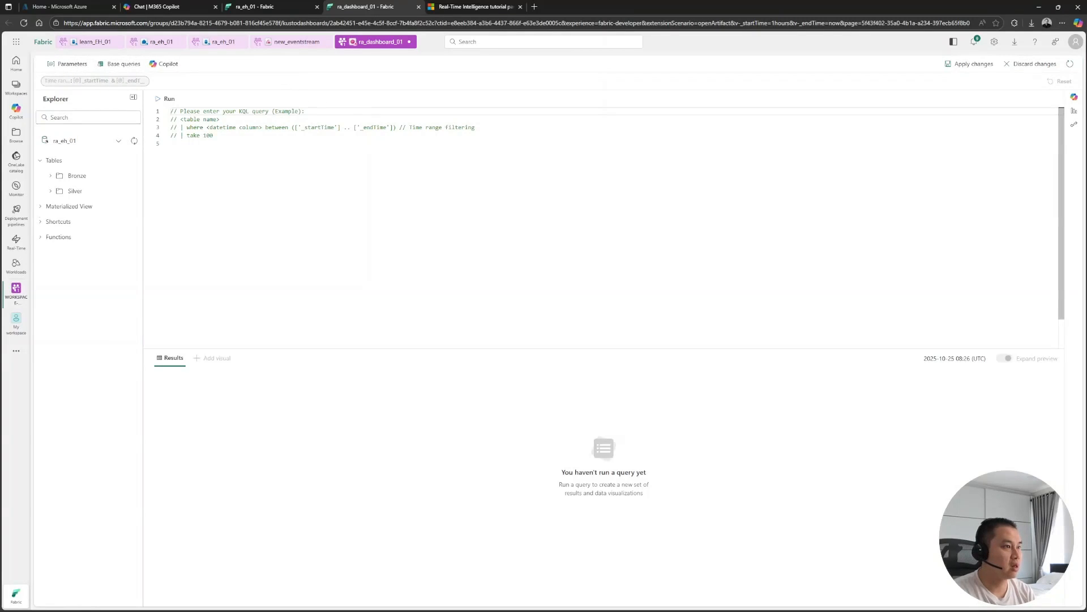
# Return to the ra_eh_01 queryset and copy the rawData query filtered by Timestamp > ago(1h).
pyautogui.click(215, 44)
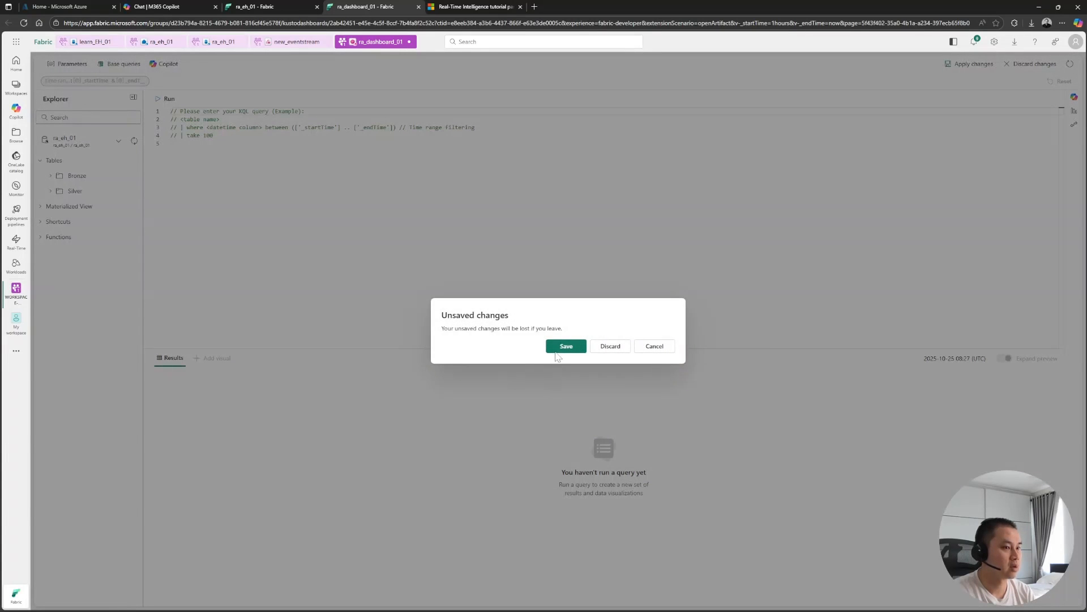
pyautogui.click(654, 346)
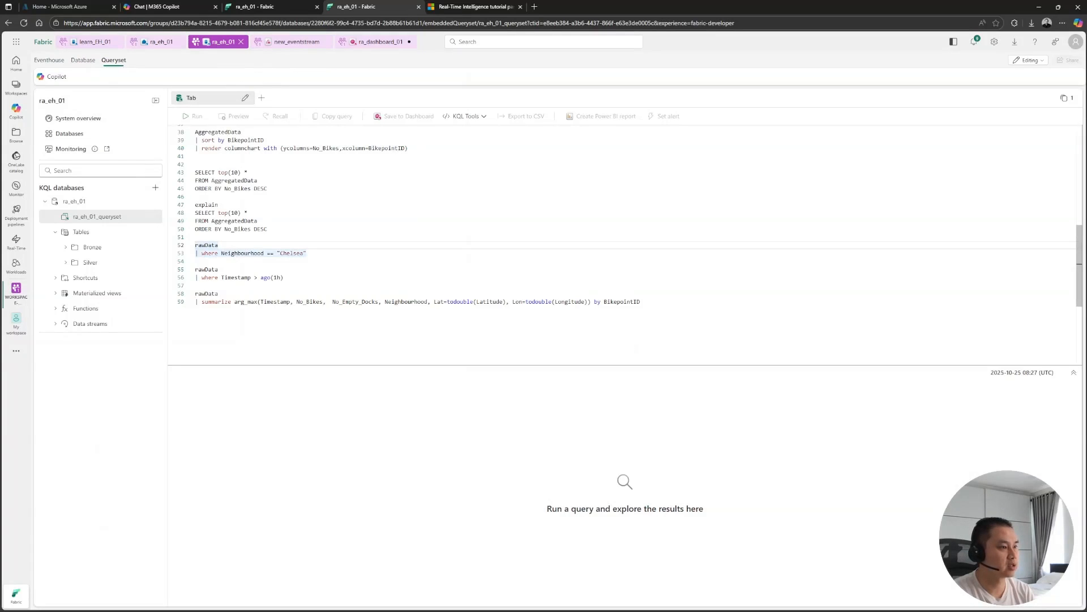
pyautogui.moveTo(283, 277); pyautogui.dragTo(195, 269)
pyautogui.hotkey('ctrl', 'c')
# Switch ra_dashboard_01 to editing mode, add a new tile with the copied rawData Timestamp > ago(1h) query, and run it.
pyautogui.click(377, 41)
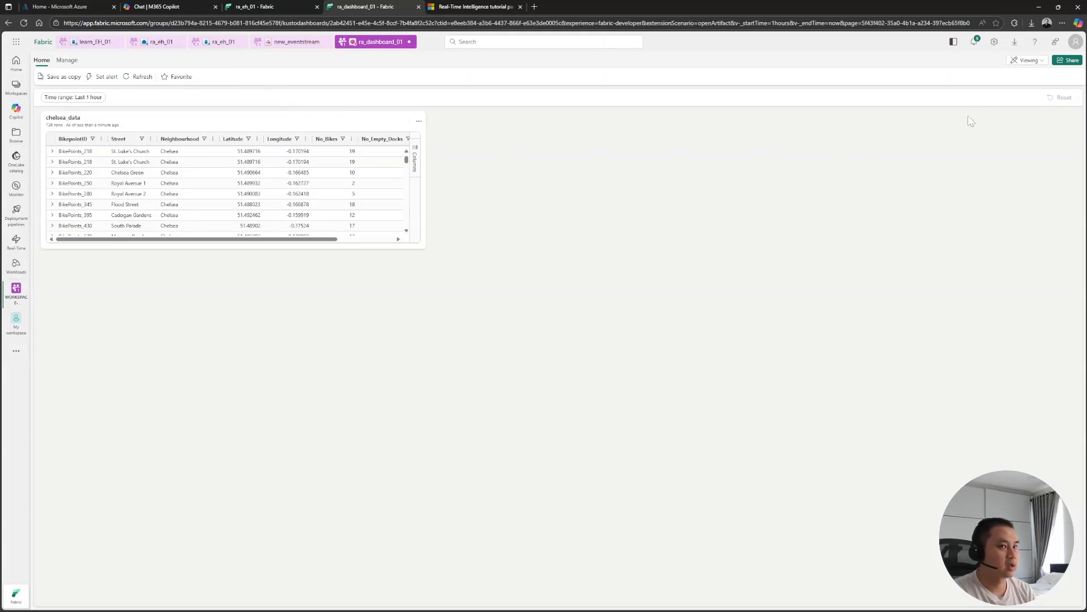
pyautogui.click(1028, 60)
pyautogui.click(1020, 78)
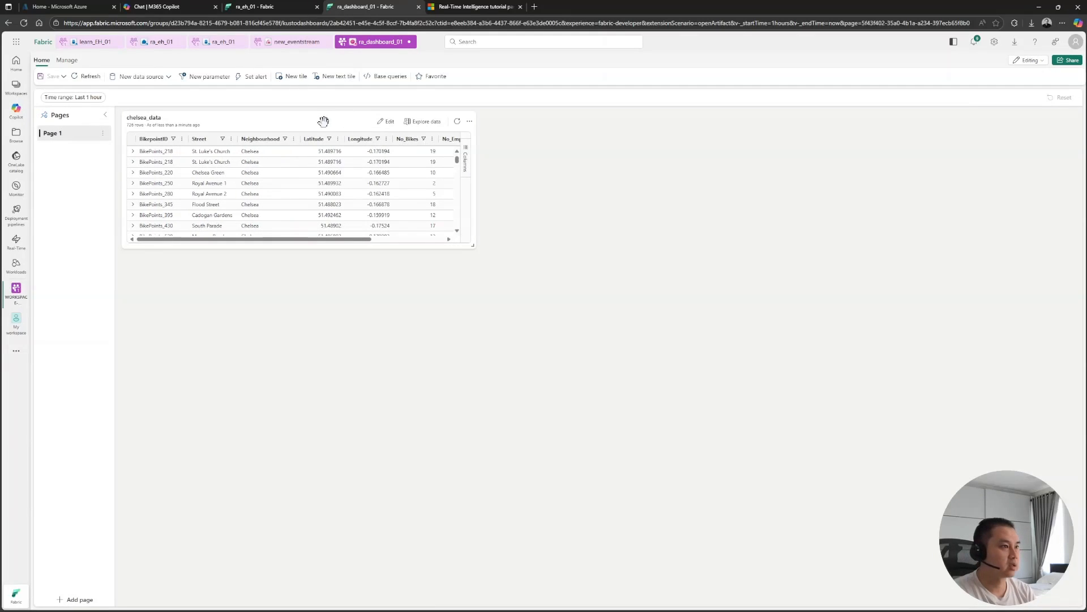
pyautogui.click(291, 76)
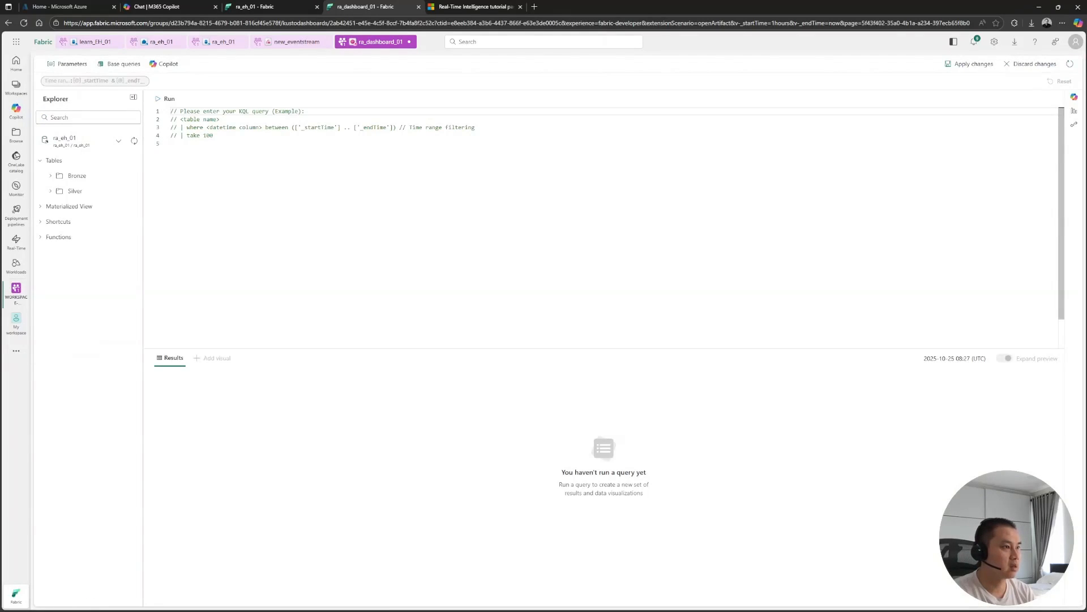
pyautogui.hotkey('ctrl', 'a')
pyautogui.hotkey('ctrl', 'v')
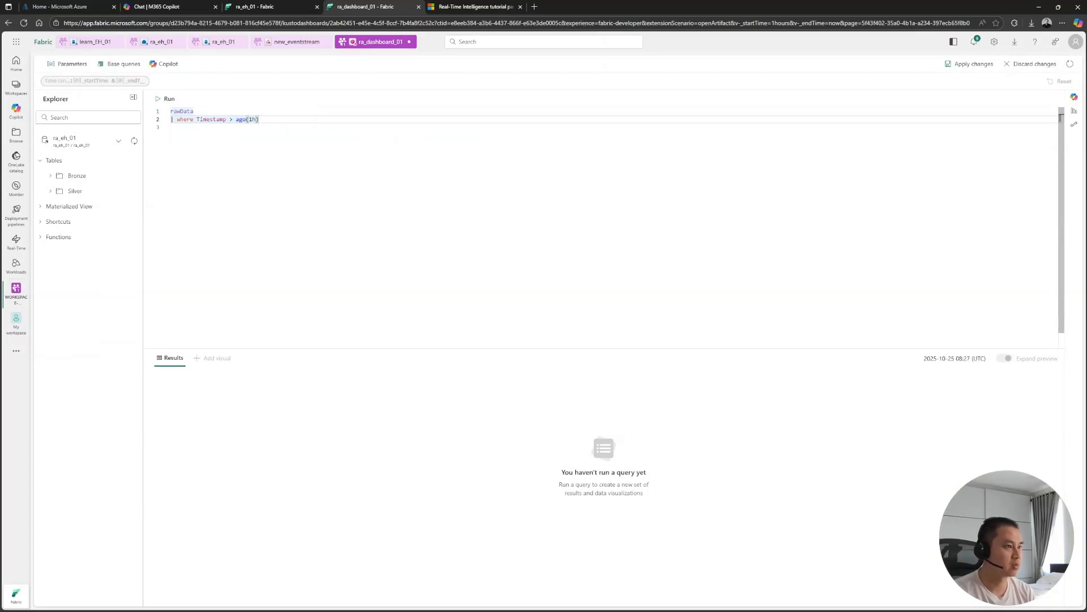
pyautogui.hotkey('shift', 'Return')
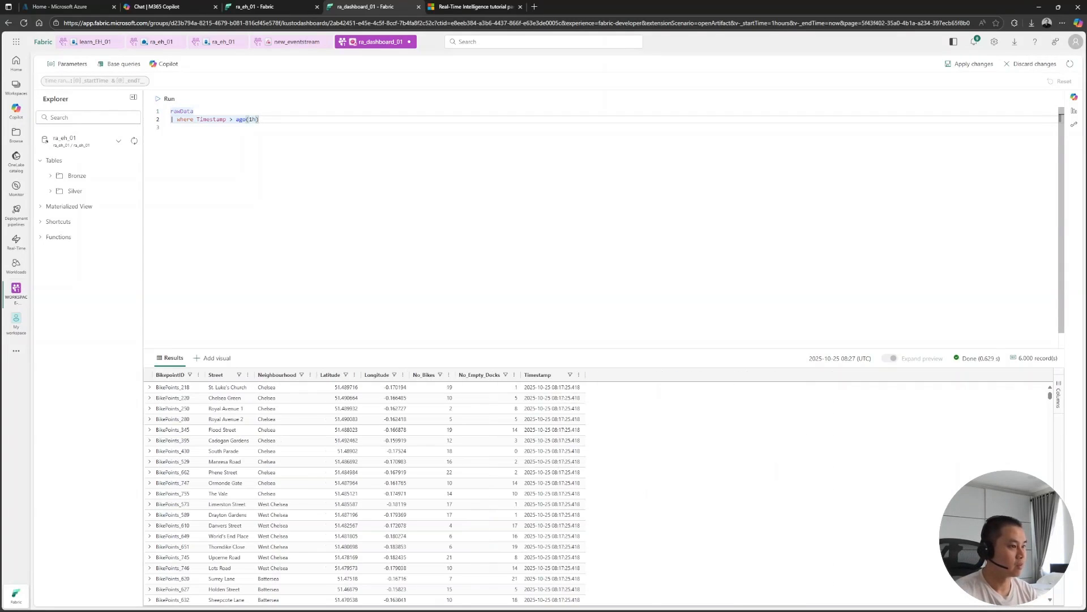
# Add a visual to the tile's query results and set its visual type to Map.
pyautogui.click(219, 358)
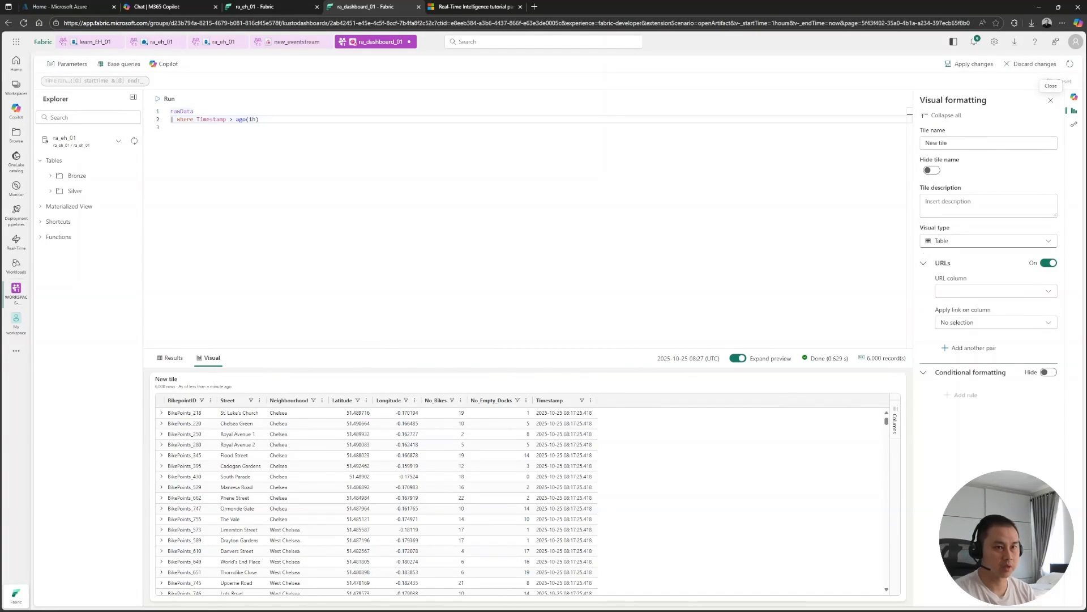
pyautogui.click(946, 242)
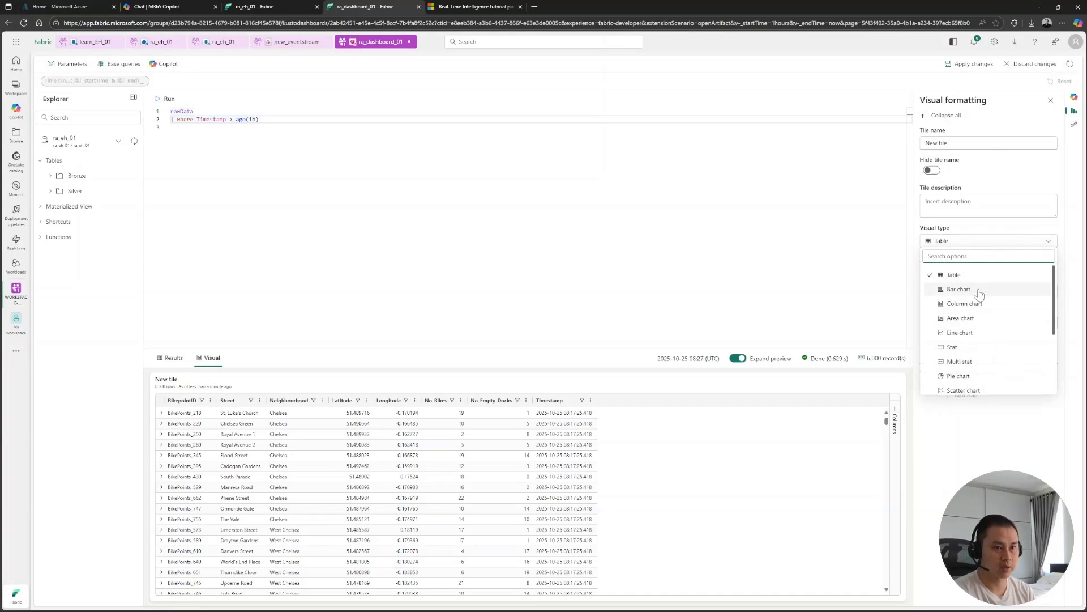
pyautogui.click(974, 289)
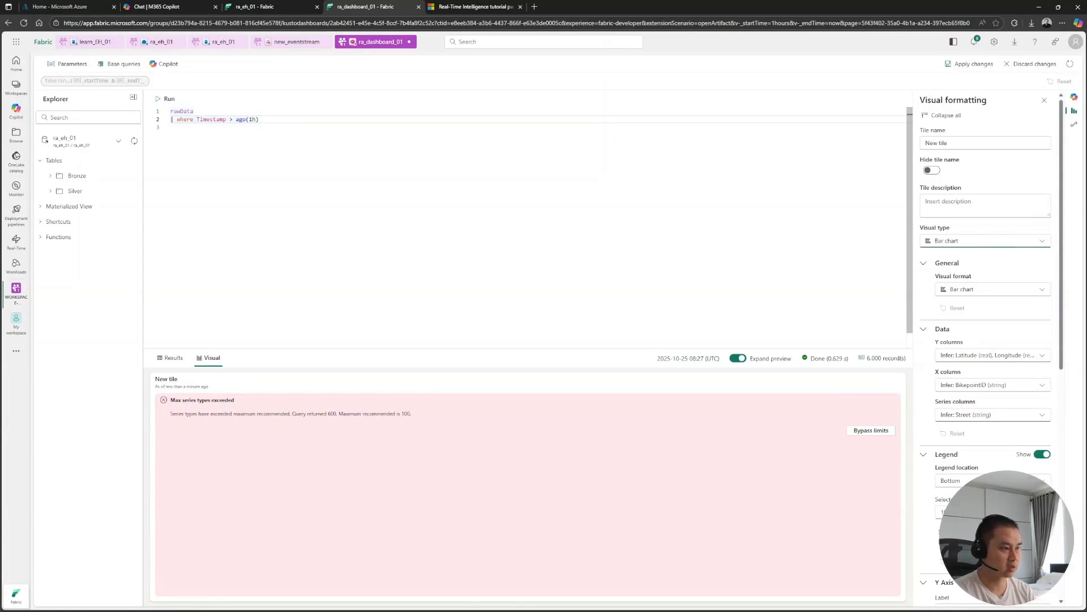
pyautogui.click(984, 244)
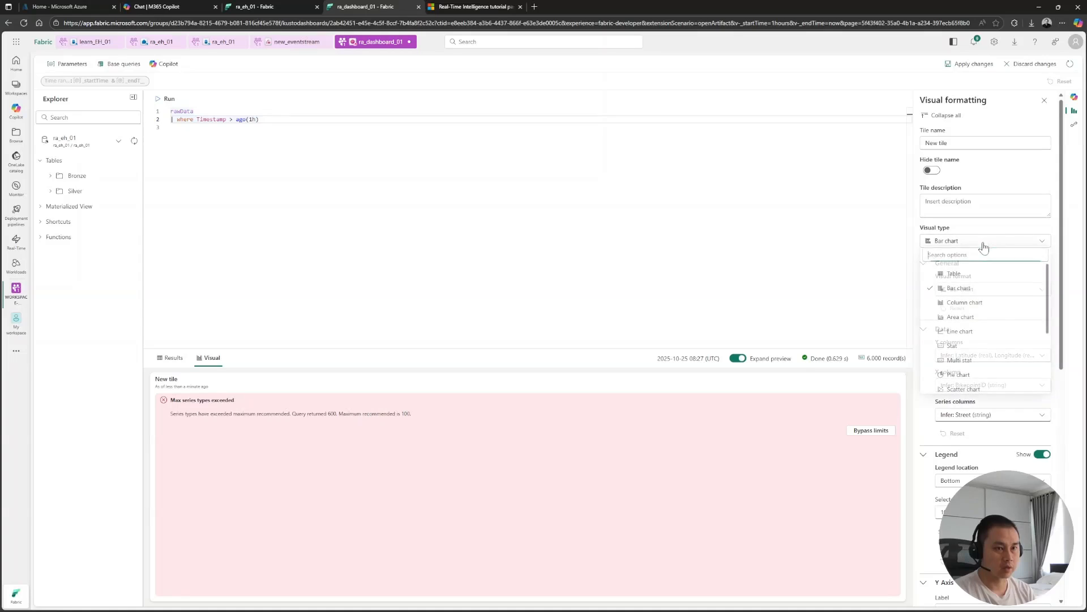
pyautogui.scroll(-3, 979, 291)
pyautogui.click(987, 303)
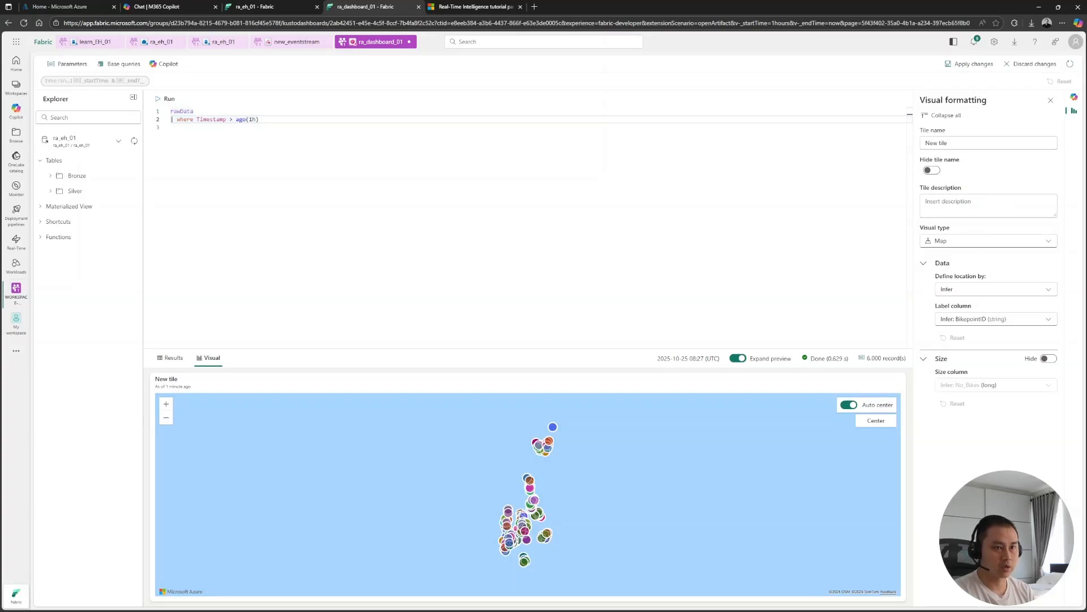
# Name the tile Map of bikes.
pyautogui.tripleClick(944, 141)
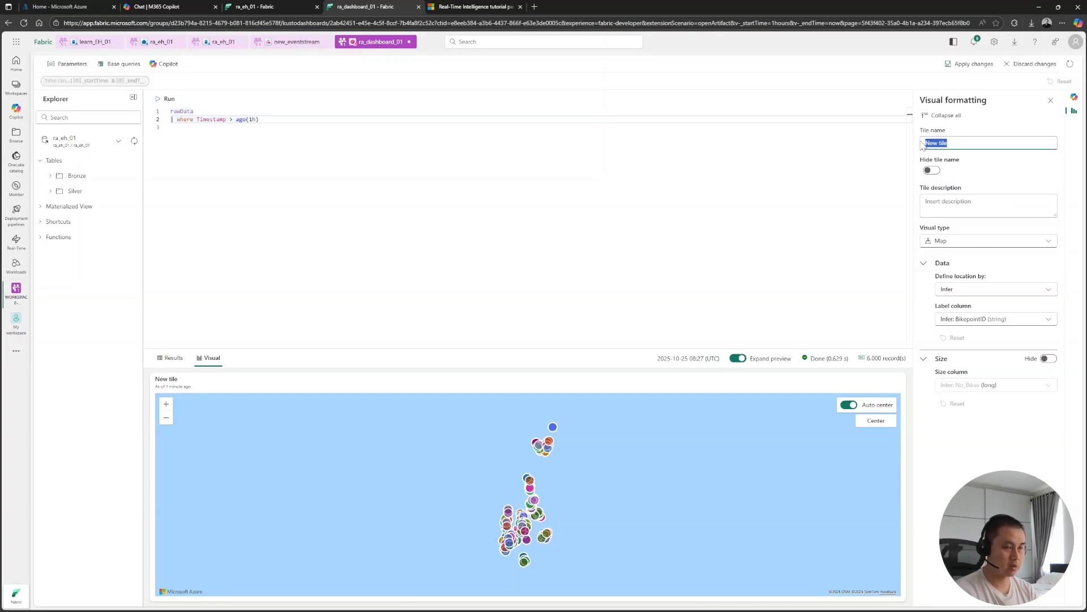
pyautogui.write('Map of ')
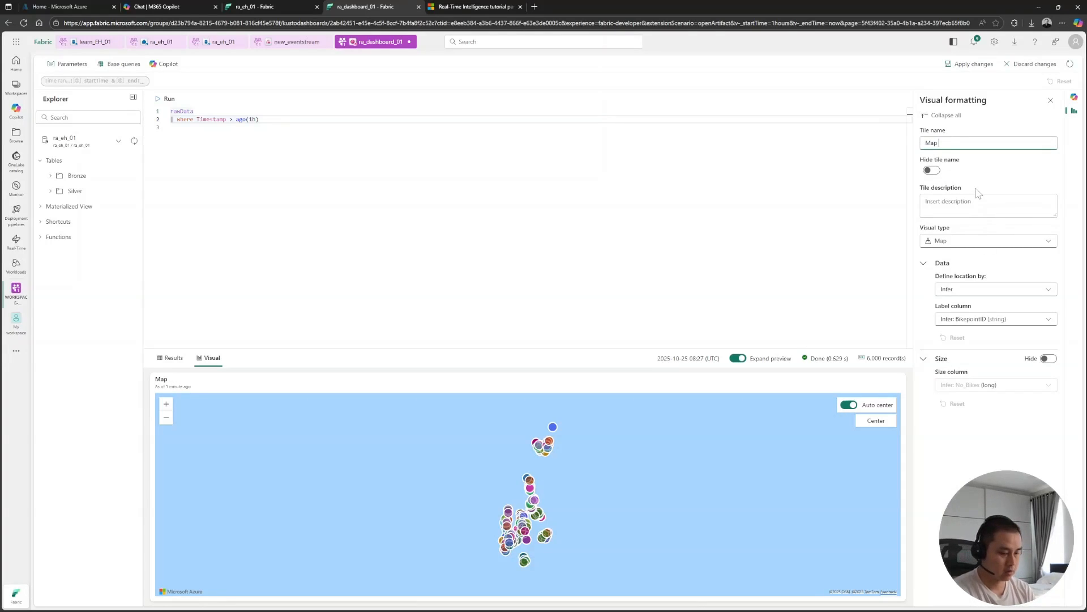
pyautogui.write('bikes')
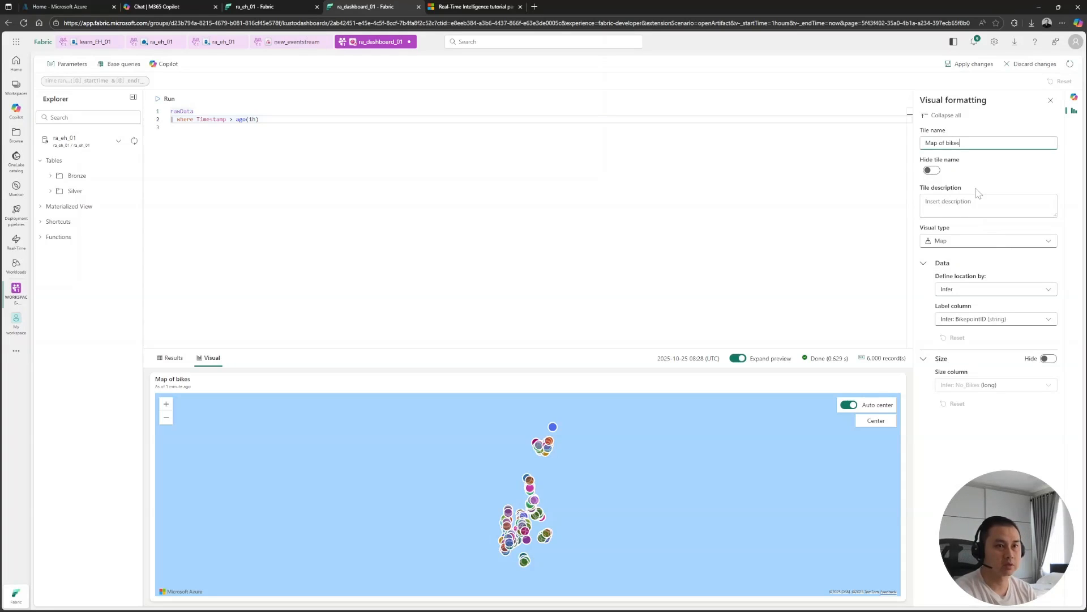
# Define the map location by latitude and longitude, using Latitude (real) as the latitude column and Longitude (real) as the longitude column.
pyautogui.click(1012, 292)
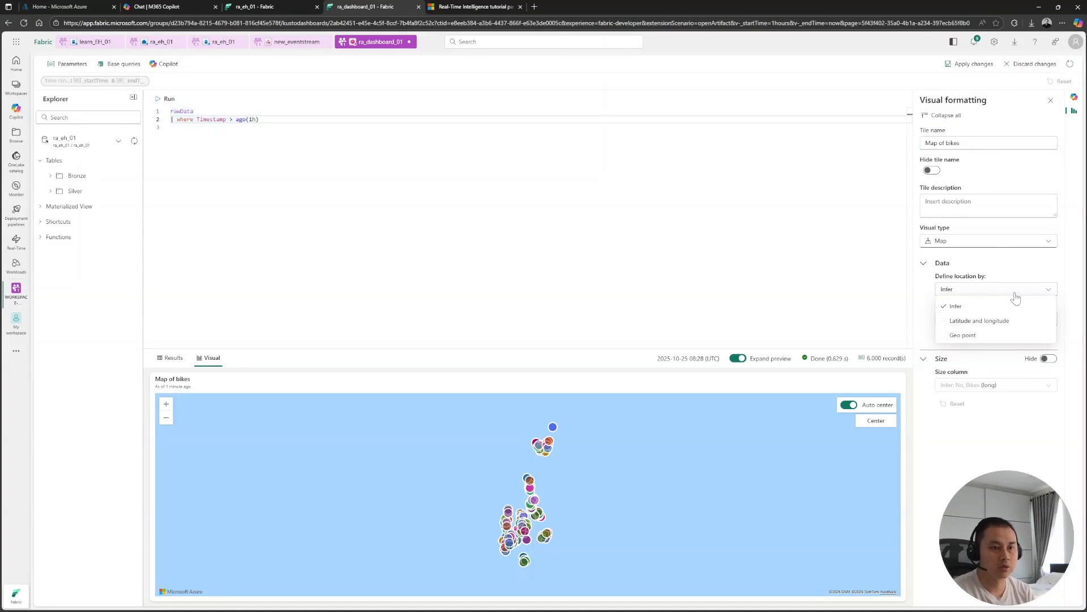
pyautogui.click(1013, 322)
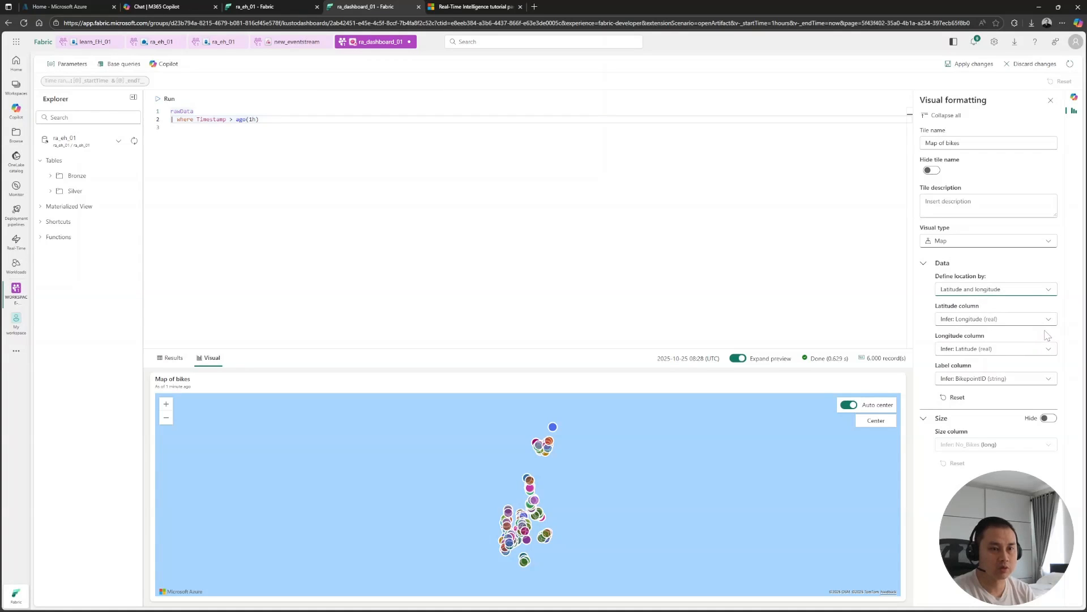
pyautogui.click(1006, 320)
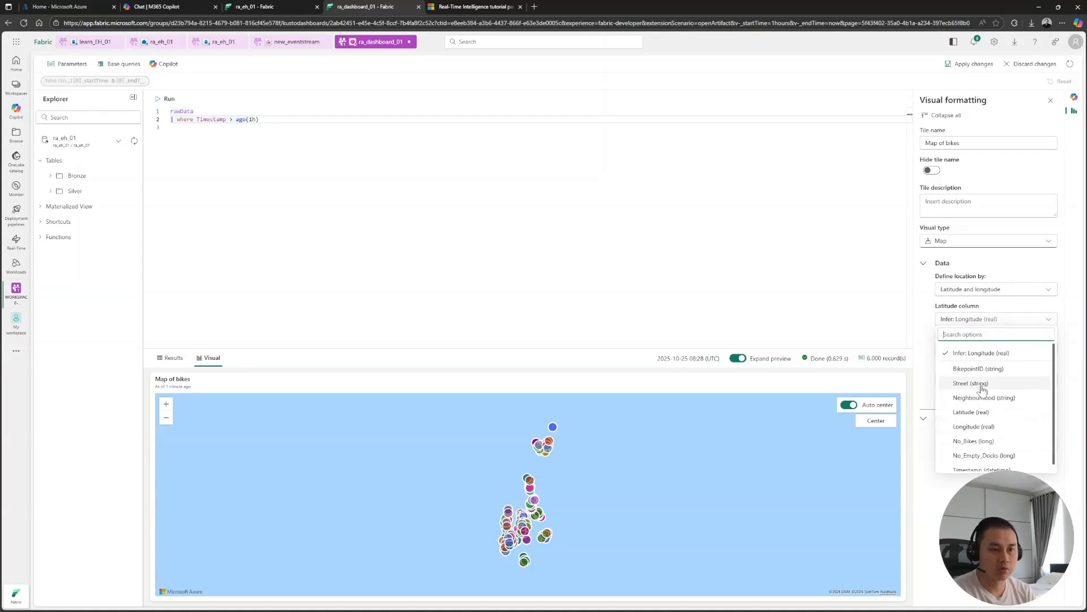
pyautogui.click(971, 412)
pyautogui.click(1014, 349)
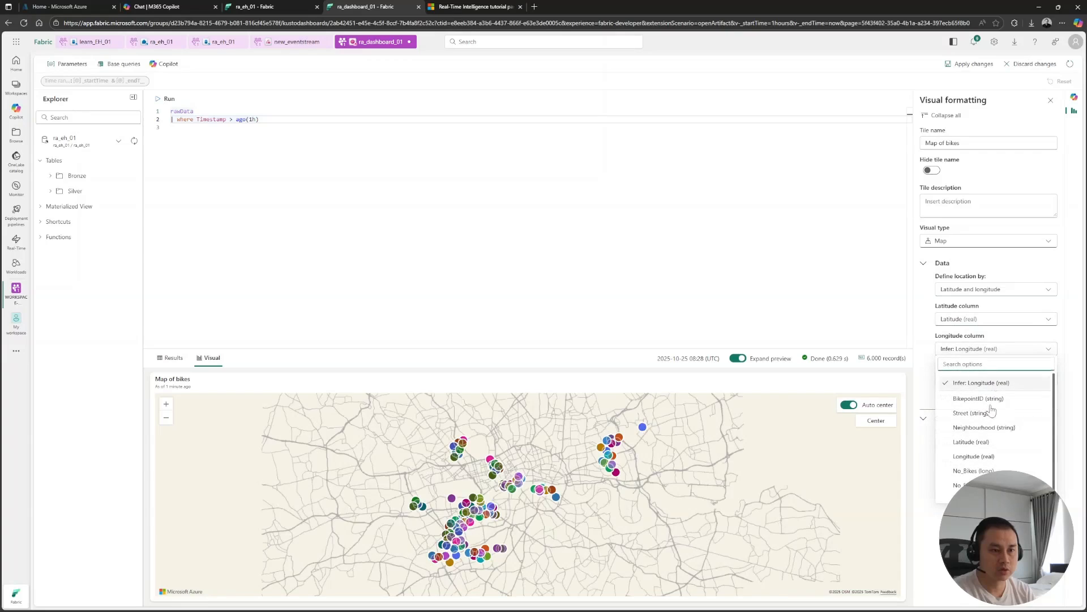
pyautogui.click(991, 457)
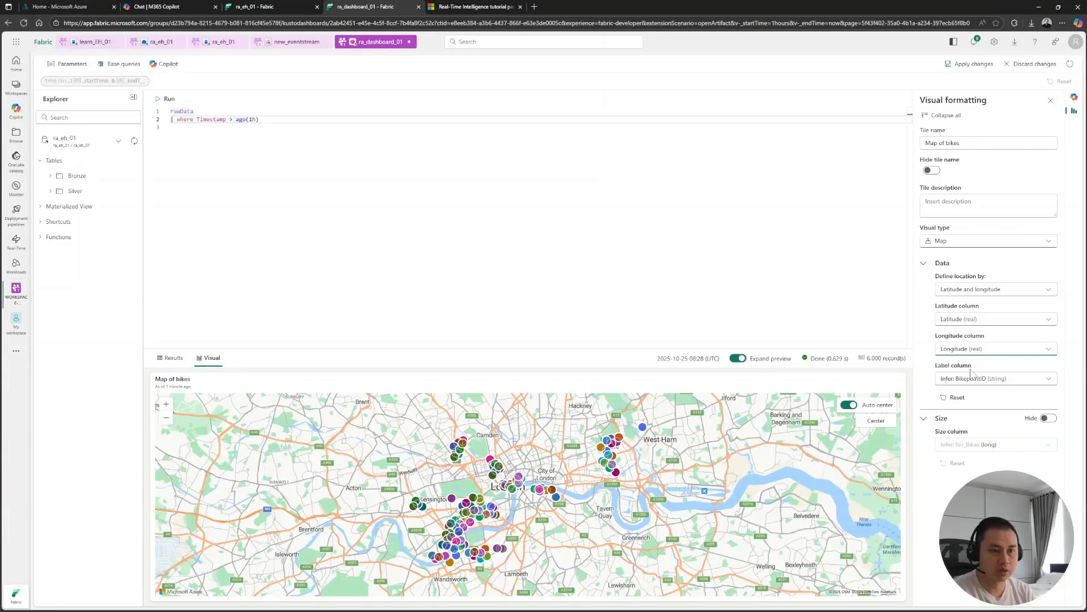
pyautogui.click(1023, 380)
pyautogui.click(963, 442)
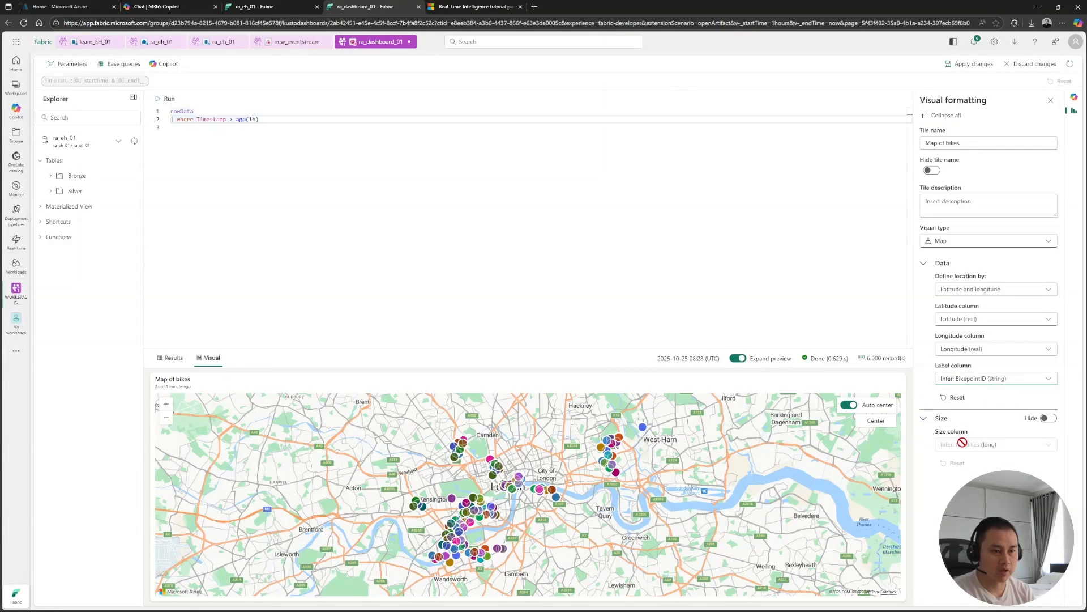
# Apply the Map of bikes tile to the dashboard at an enlarged size beside chelsea_data, and save the dashboard.
pyautogui.click(966, 67)
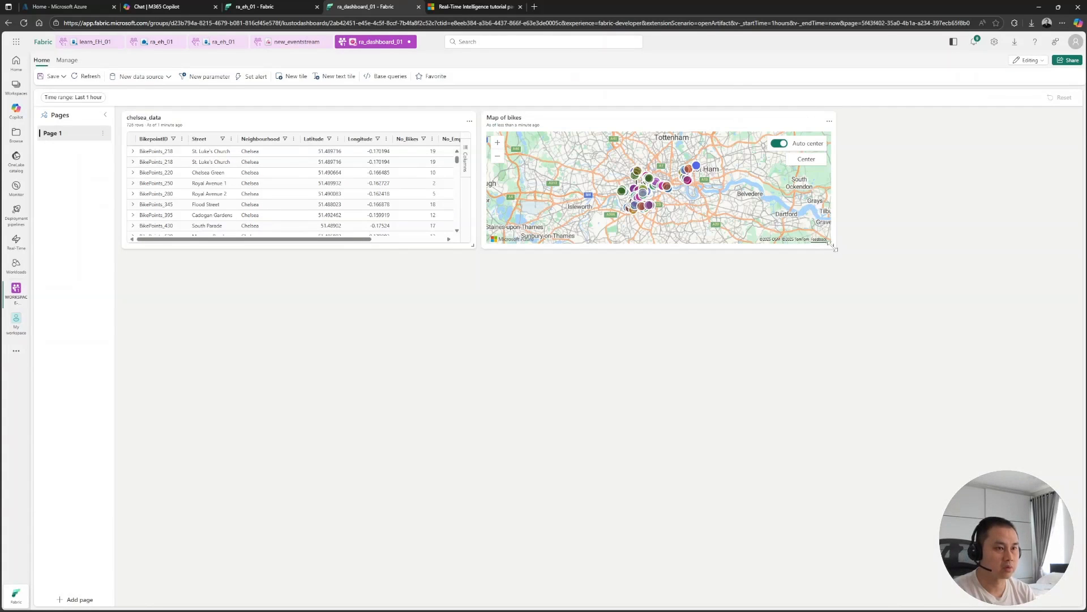
pyautogui.moveTo(832, 251); pyautogui.dragTo(1069, 413)
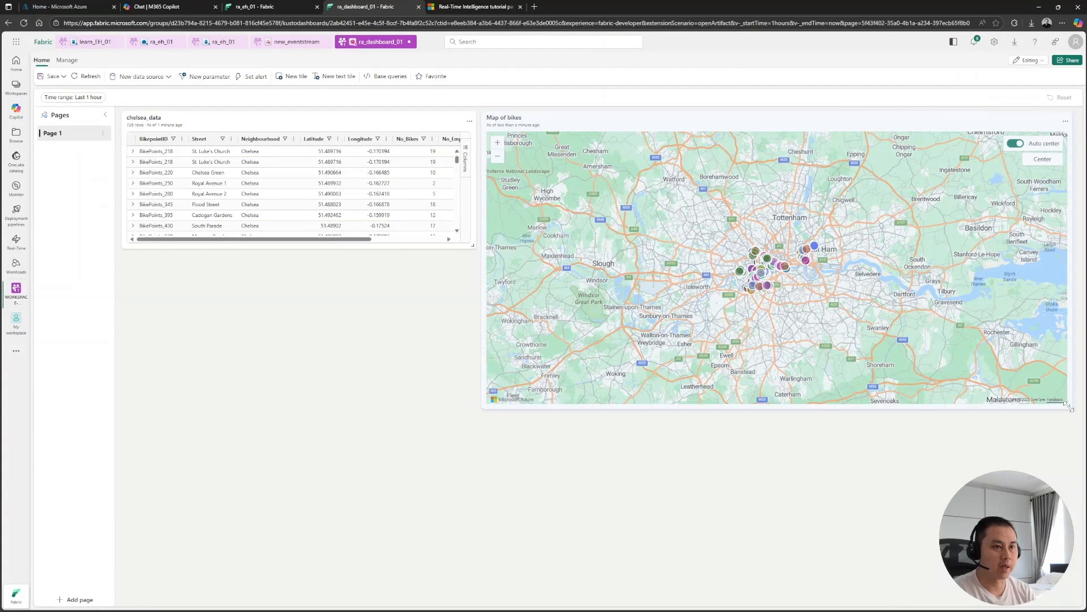
pyautogui.scroll(3, 782, 276)
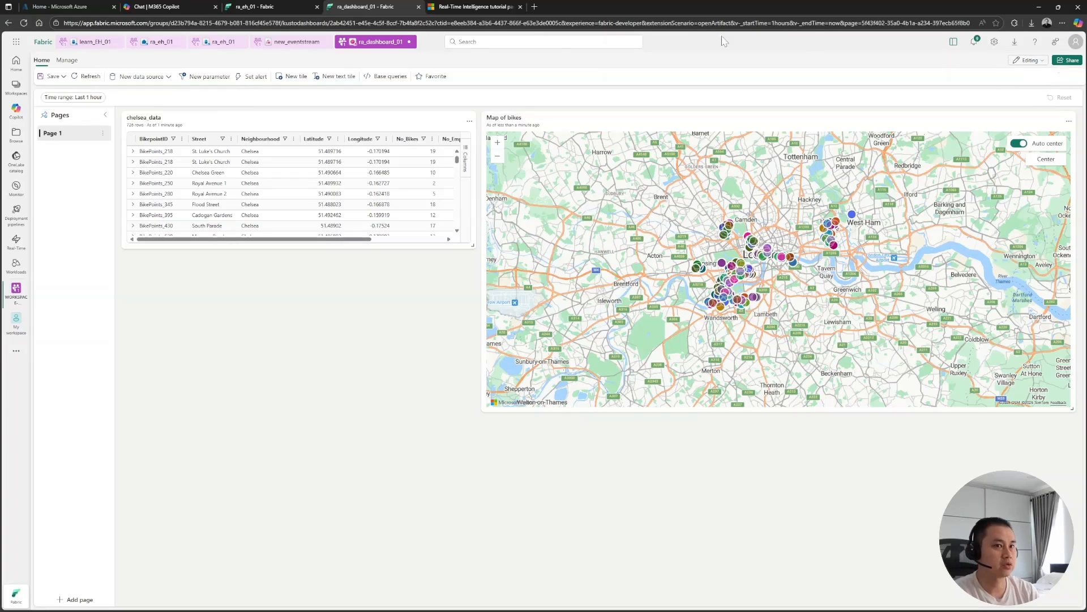
pyautogui.click(52, 76)
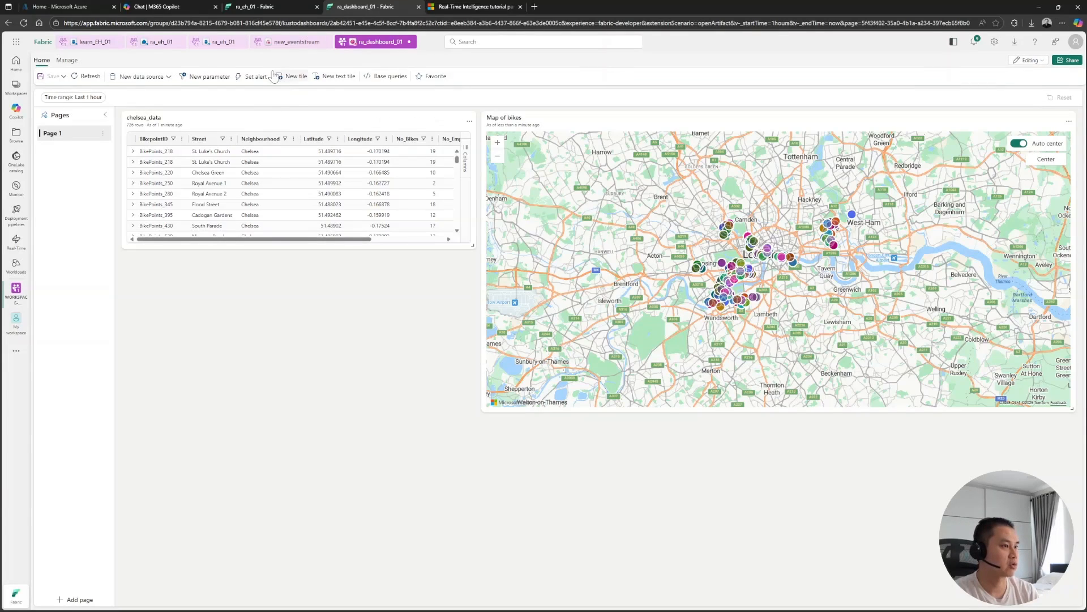
# Return to the ra_eh_01 queryset and run the rawData summarize arg_max query grouped by BikepointID.
pyautogui.click(291, 43)
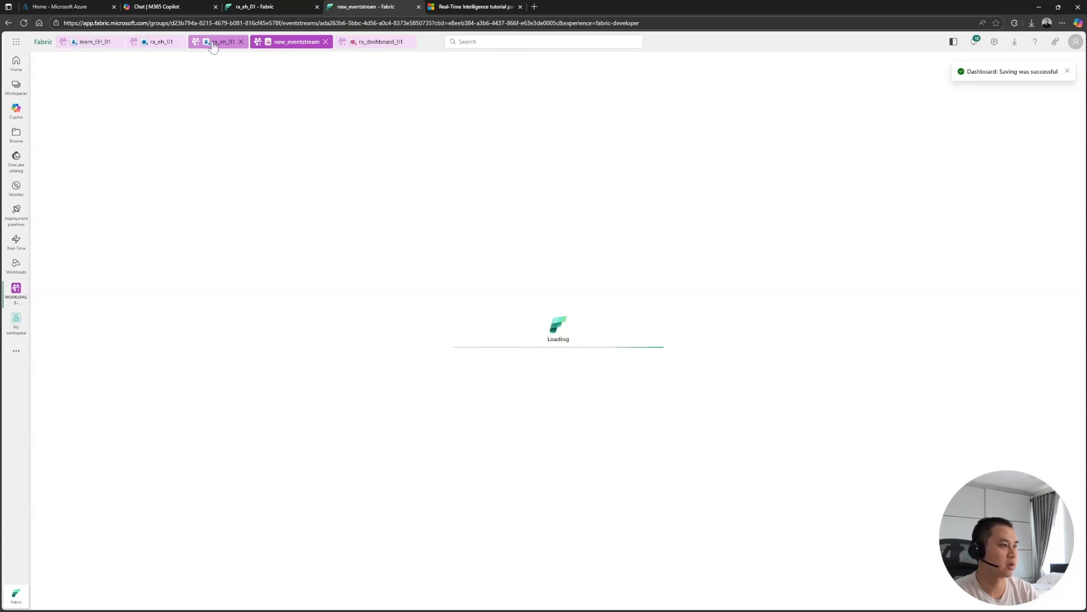
pyautogui.click(214, 43)
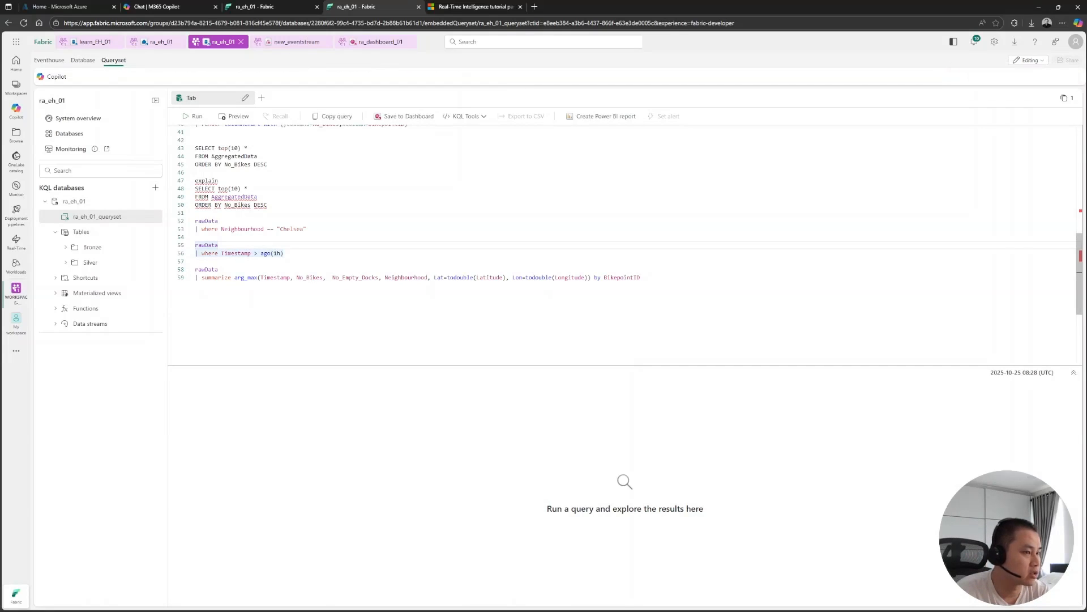
pyautogui.moveTo(640, 278); pyautogui.dragTo(196, 261)
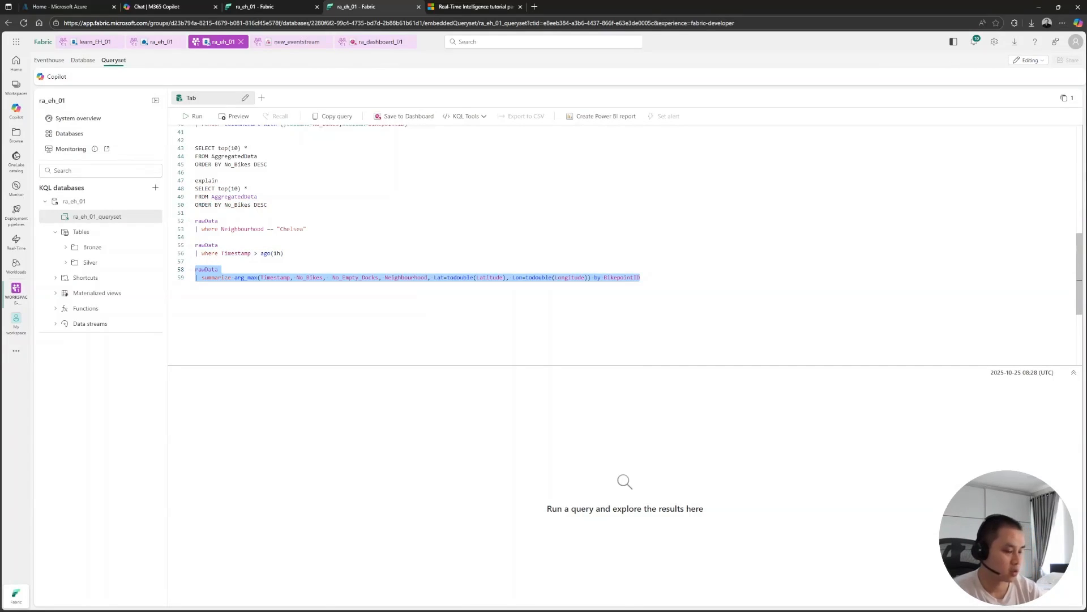
pyautogui.hotkey('shift', 'Return')
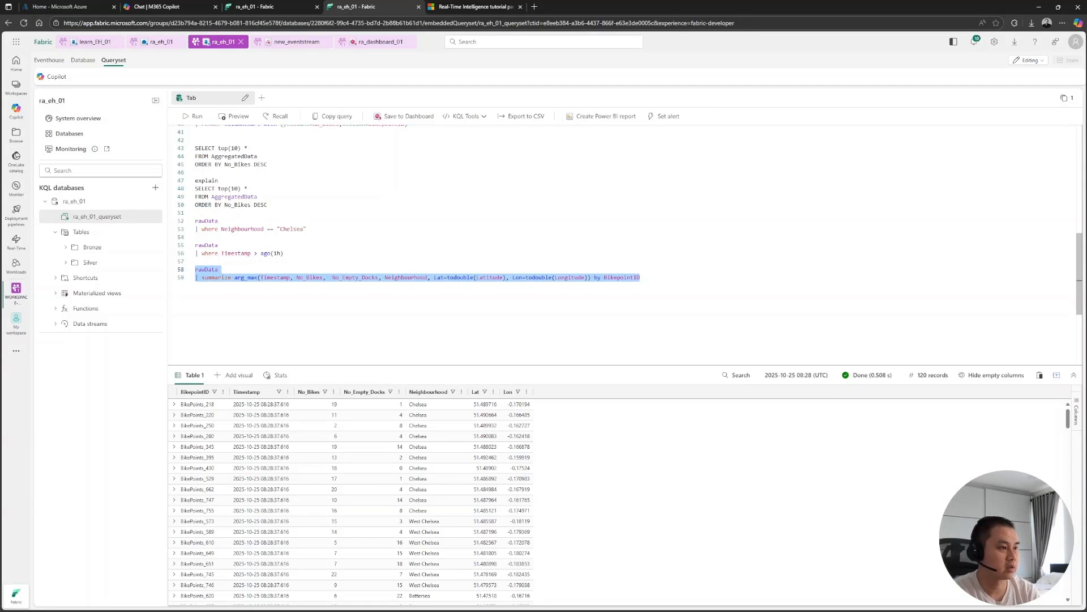
pyautogui.click(640, 278)
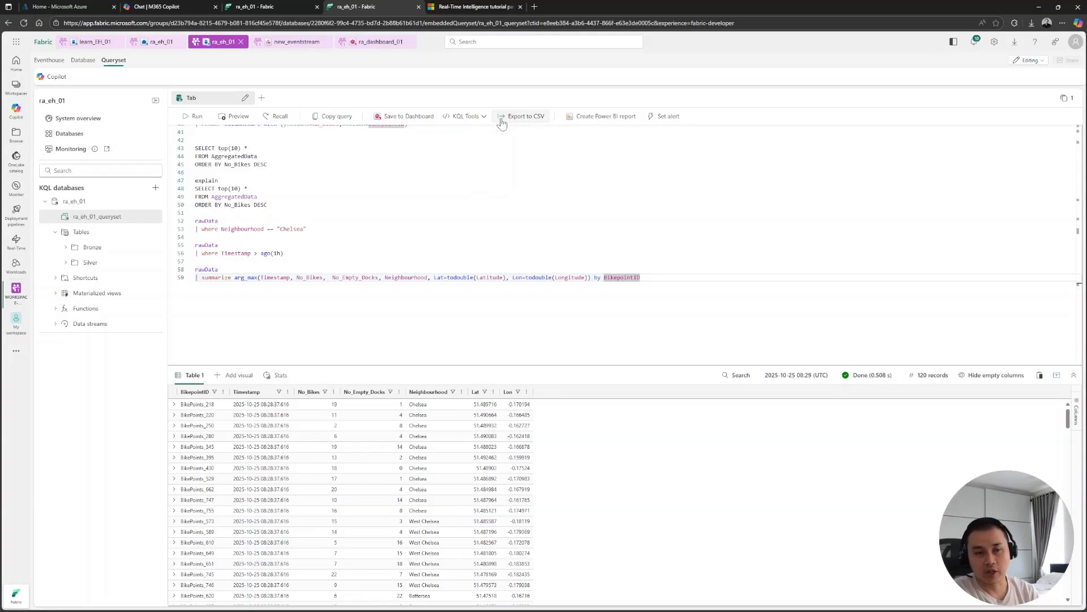
# Create a Power BI report from the query with a page-filling stacked column chart of No_Bikes and No_Empty_Docks by Neighbourhood.
pyautogui.click(579, 117)
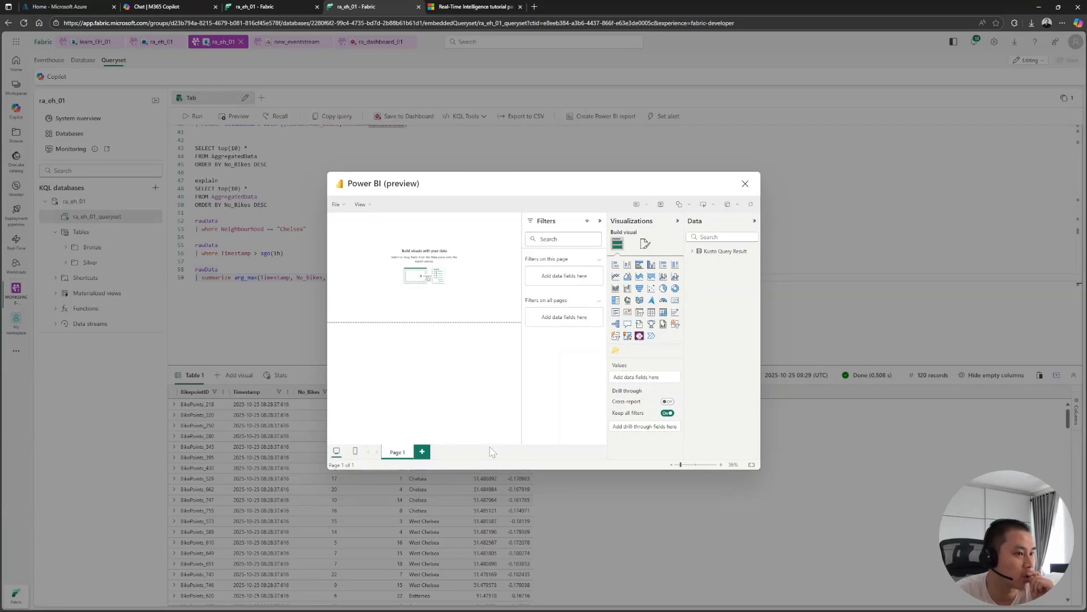
pyautogui.click(628, 265)
pyautogui.click(697, 253)
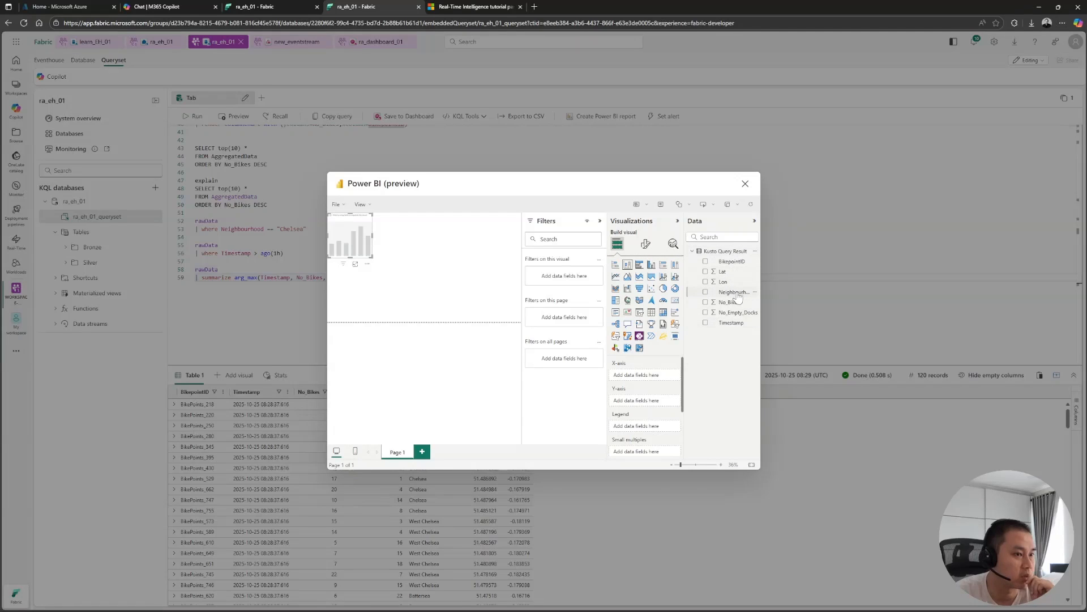
pyautogui.click(705, 293)
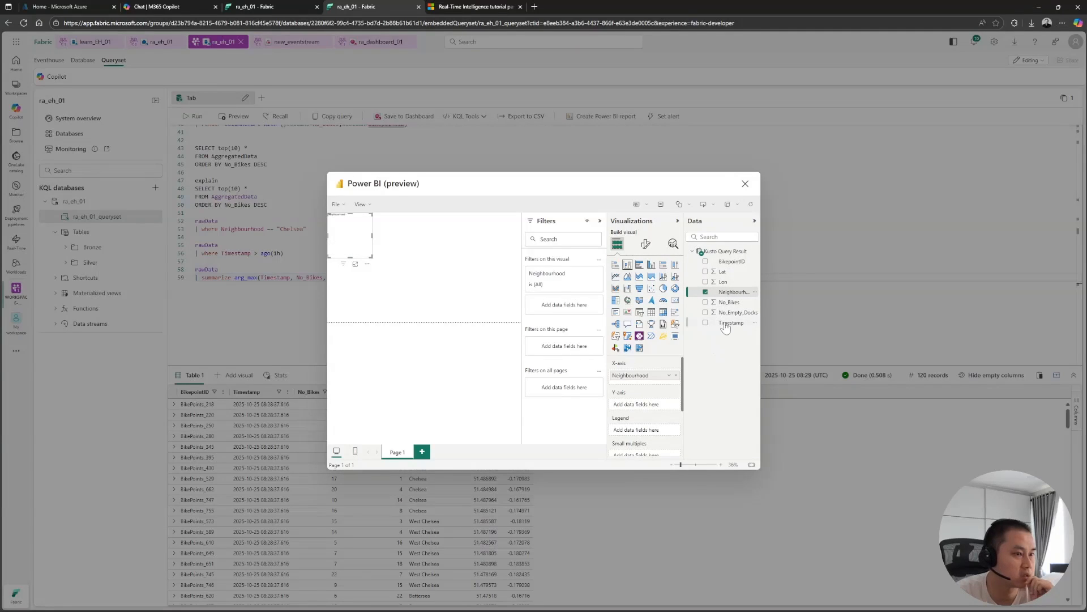
pyautogui.click(706, 302)
pyautogui.click(706, 312)
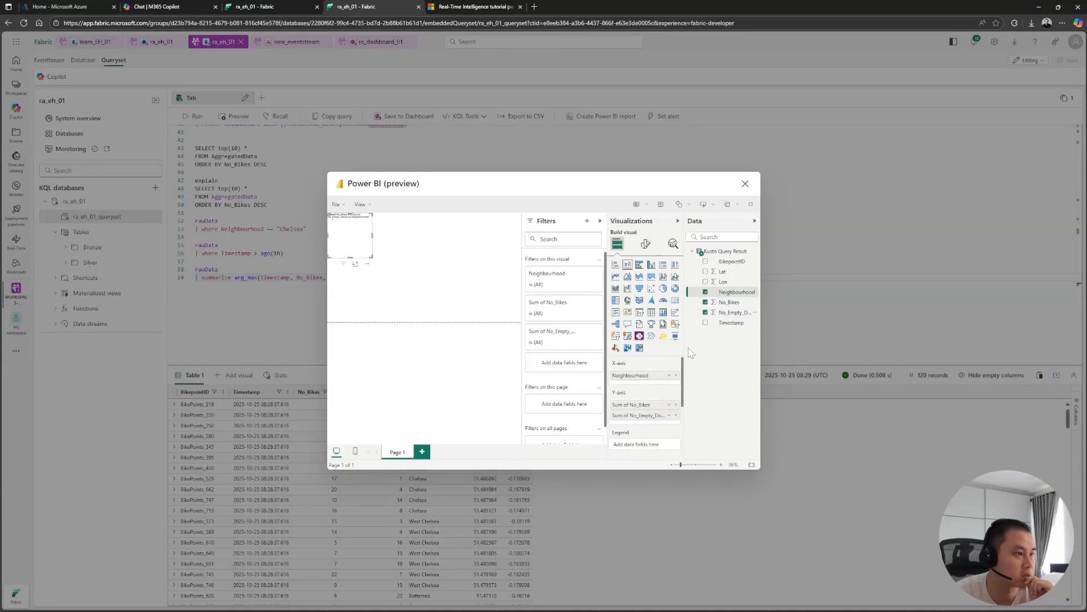
pyautogui.moveTo(372, 257); pyautogui.dragTo(520, 320)
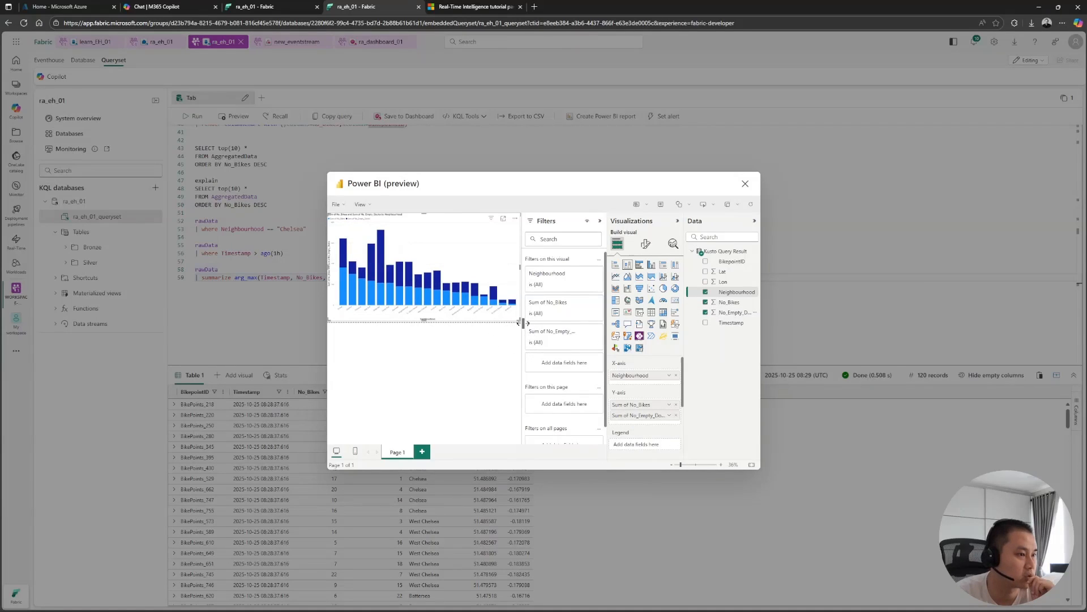
# Save the report as ra_pbi_learn_01 in the WORKSPACE-SANDBOX-GM-SEA workspace and close the Power BI preview.
pyautogui.click(479, 363)
pyautogui.click(336, 204)
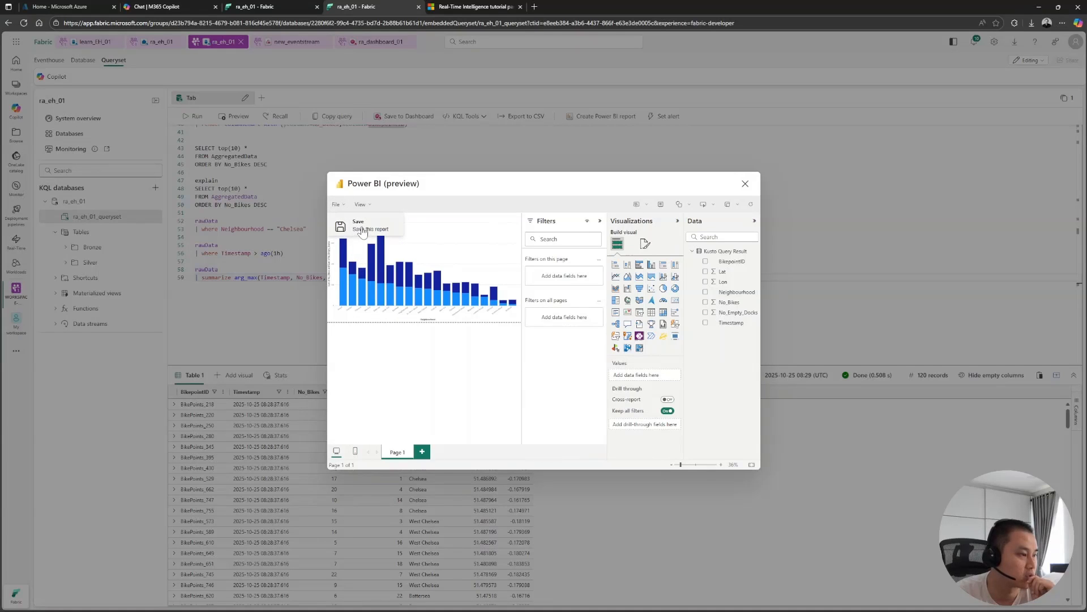
pyautogui.click(363, 229)
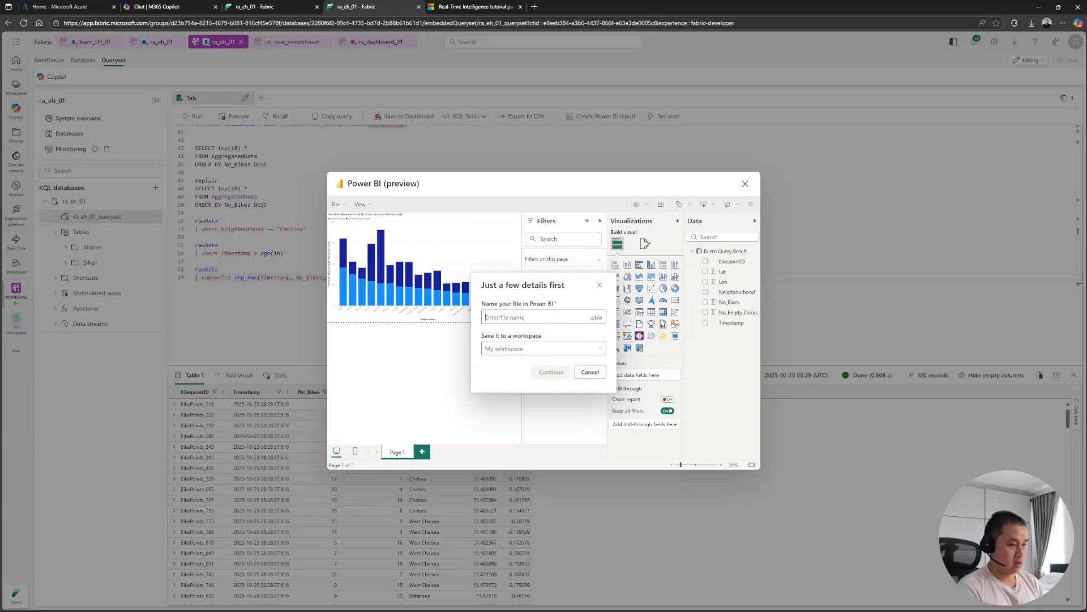
pyautogui.write('ra_pbi_learn_01')
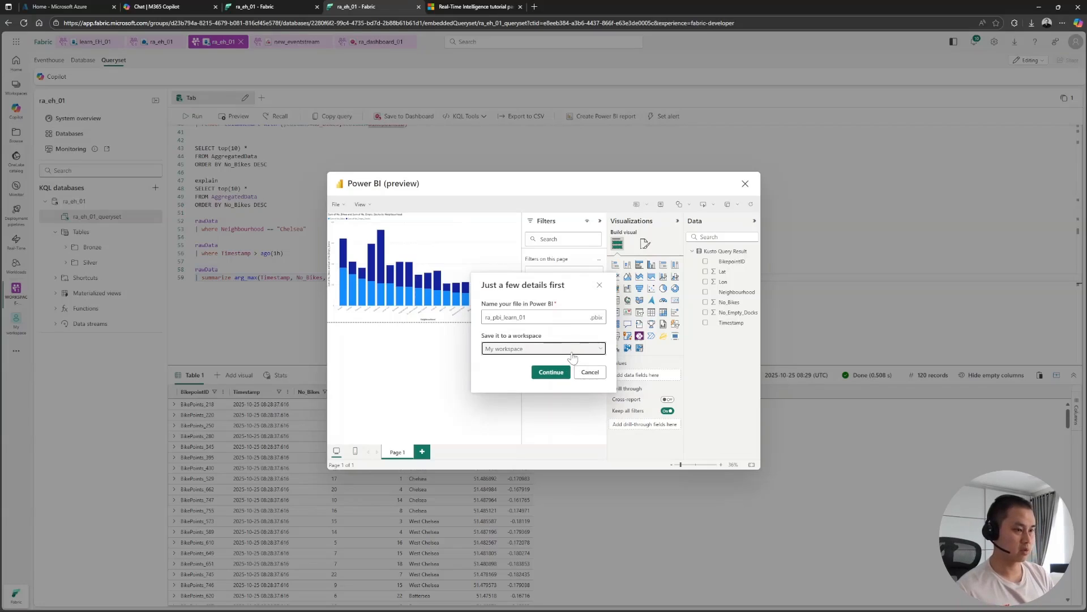
pyautogui.click(573, 349)
pyautogui.click(568, 374)
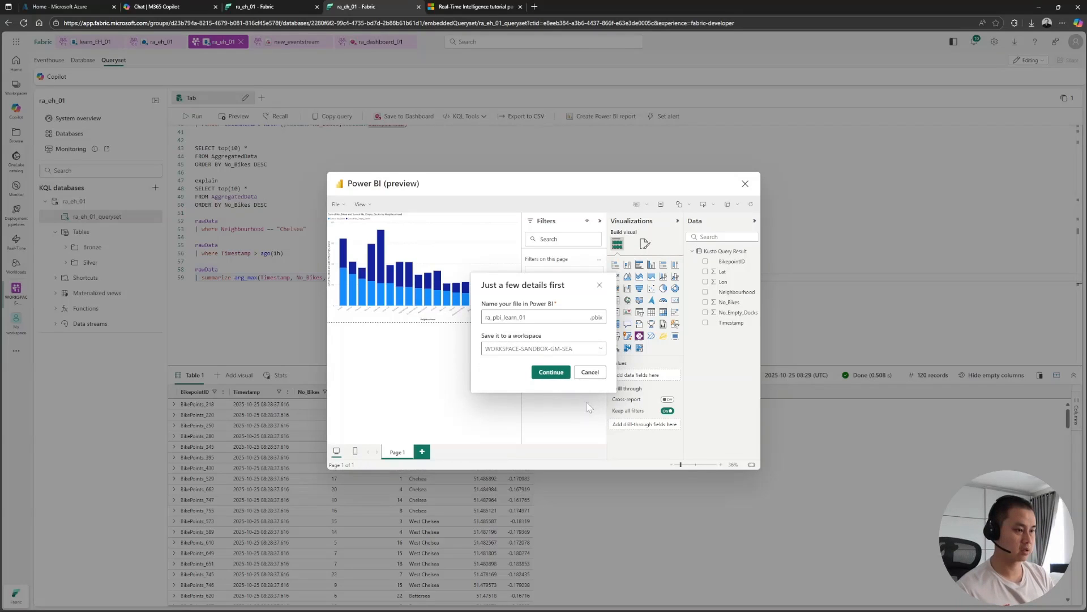
pyautogui.click(546, 371)
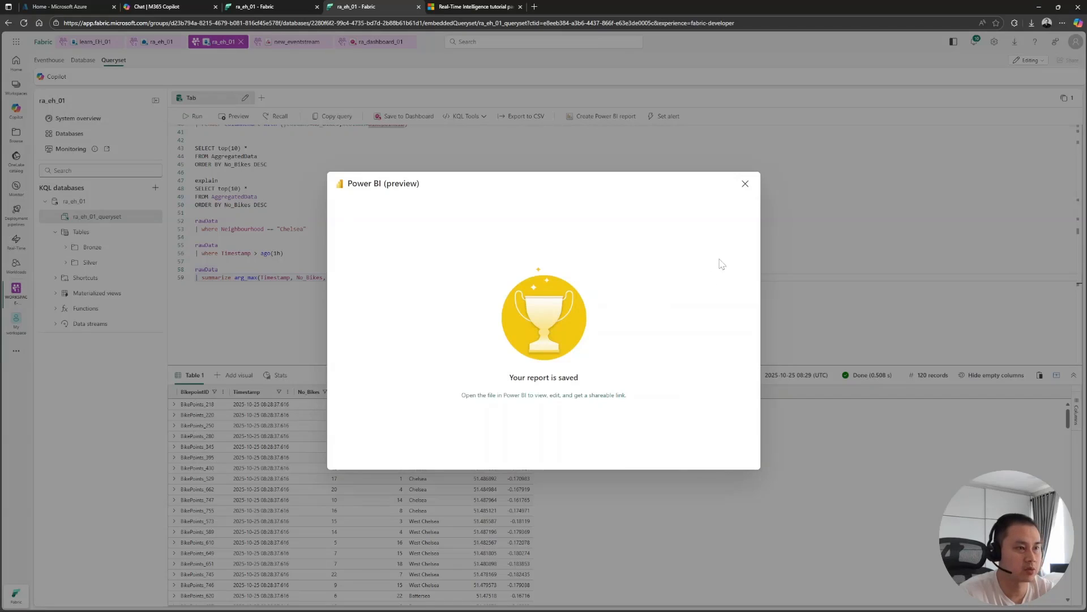
pyautogui.click(745, 184)
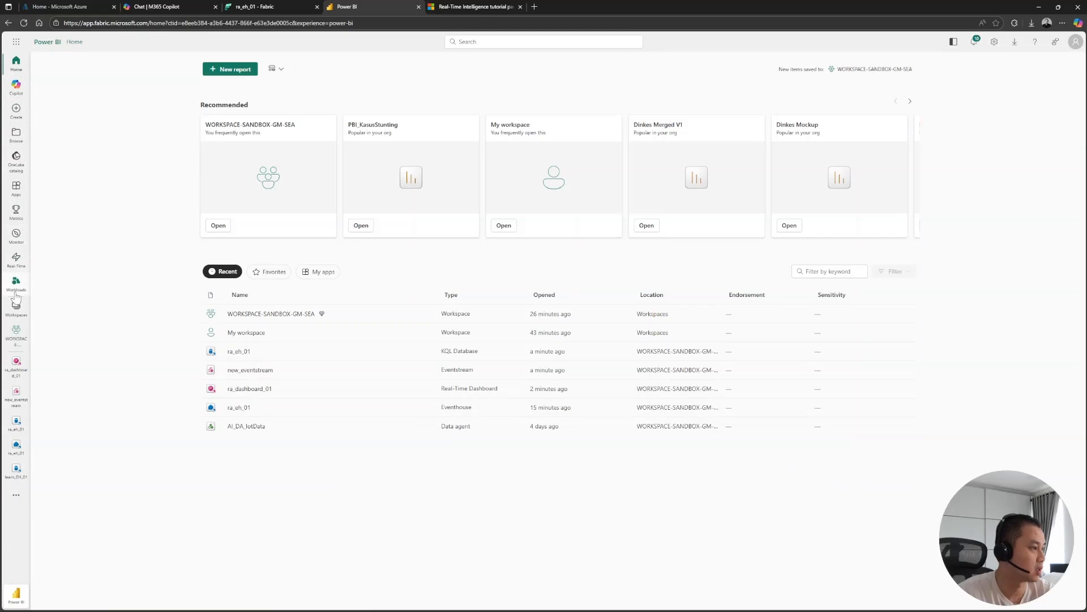
pyautogui.click(16, 135)
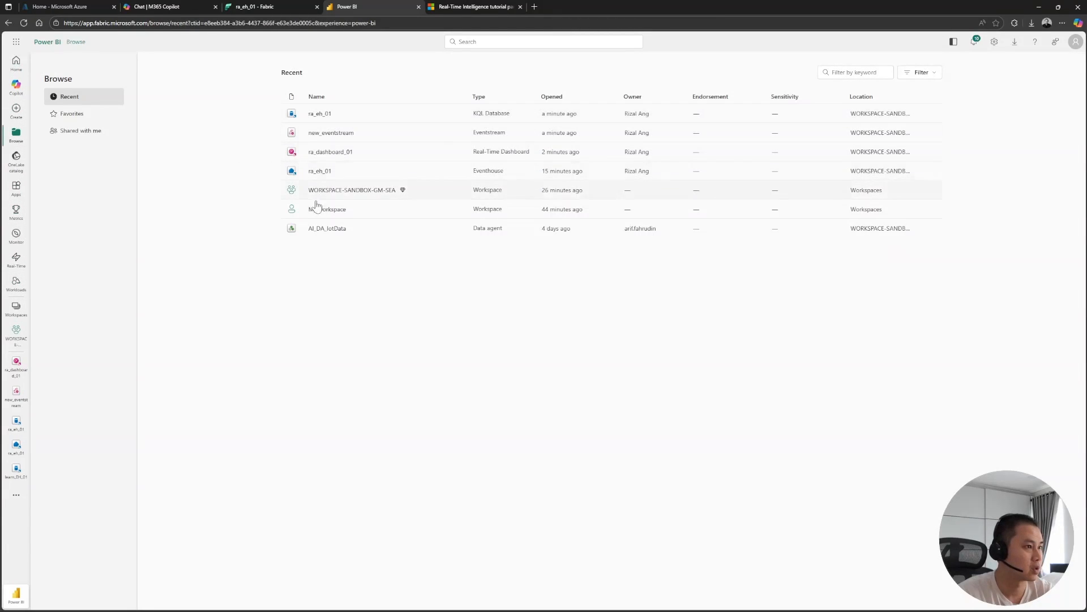
pyautogui.click(344, 153)
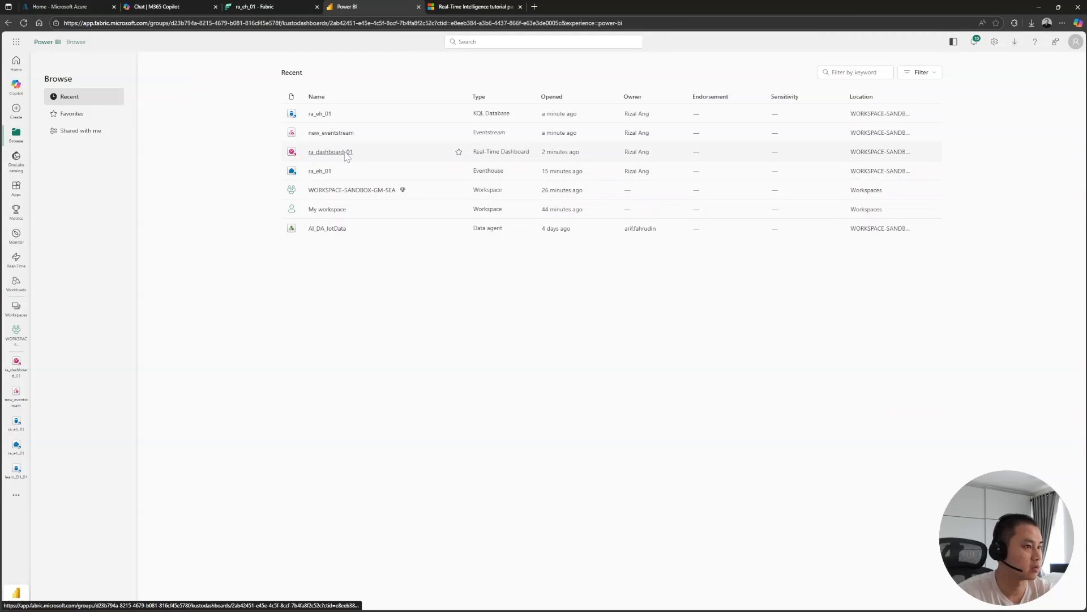
pyautogui.hotkey('alt', 'Left')
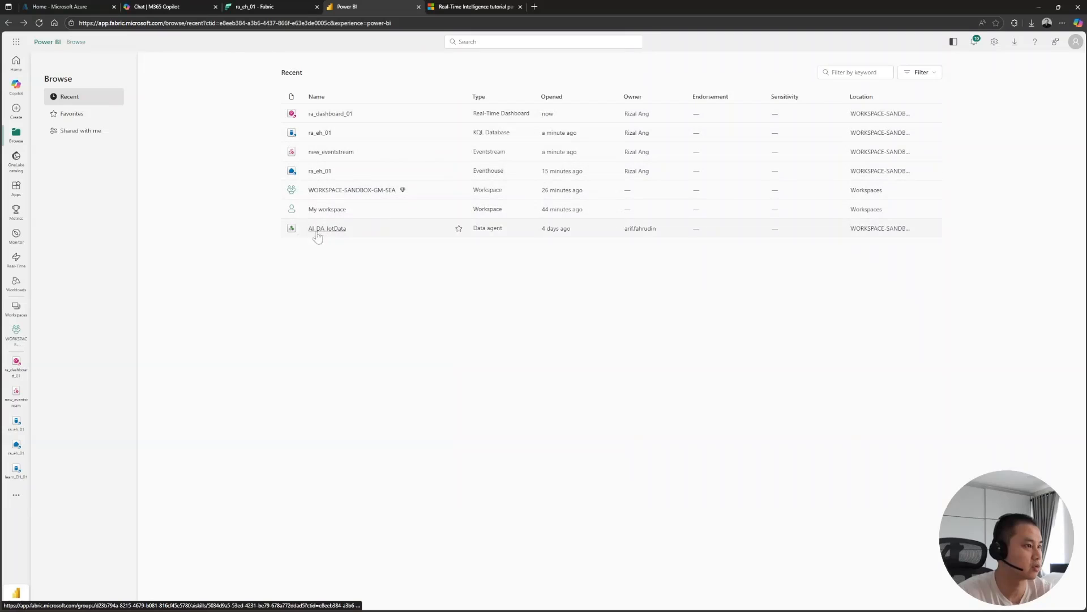
# Open the ra_pbi_learn_01 report from the WORKSPACE-SANDBOX-GM-SEA workspace.
pyautogui.click(15, 333)
pyautogui.click(16, 372)
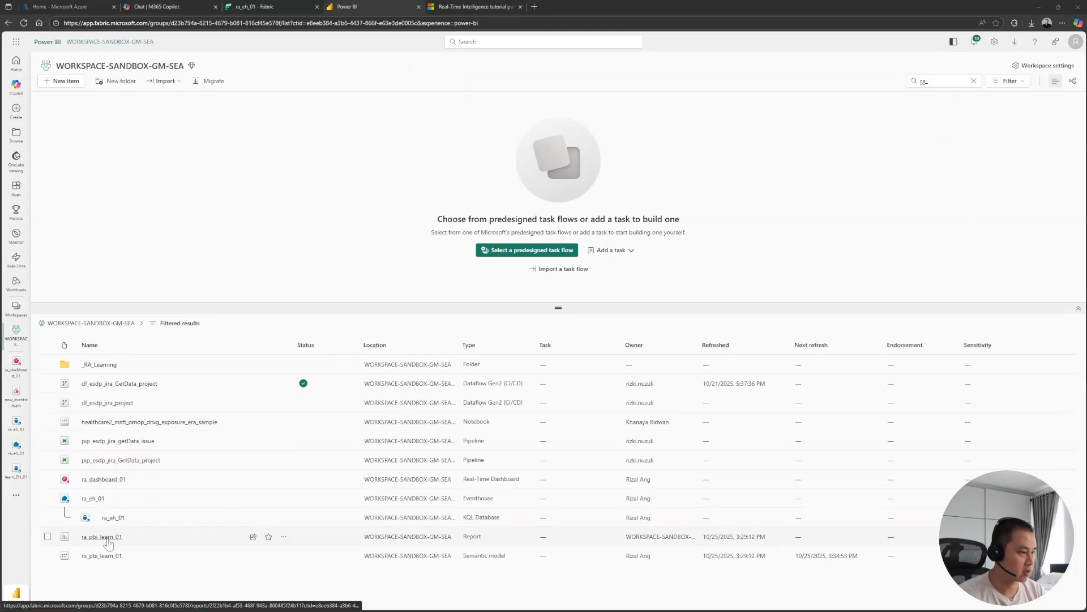
pyautogui.click(102, 537)
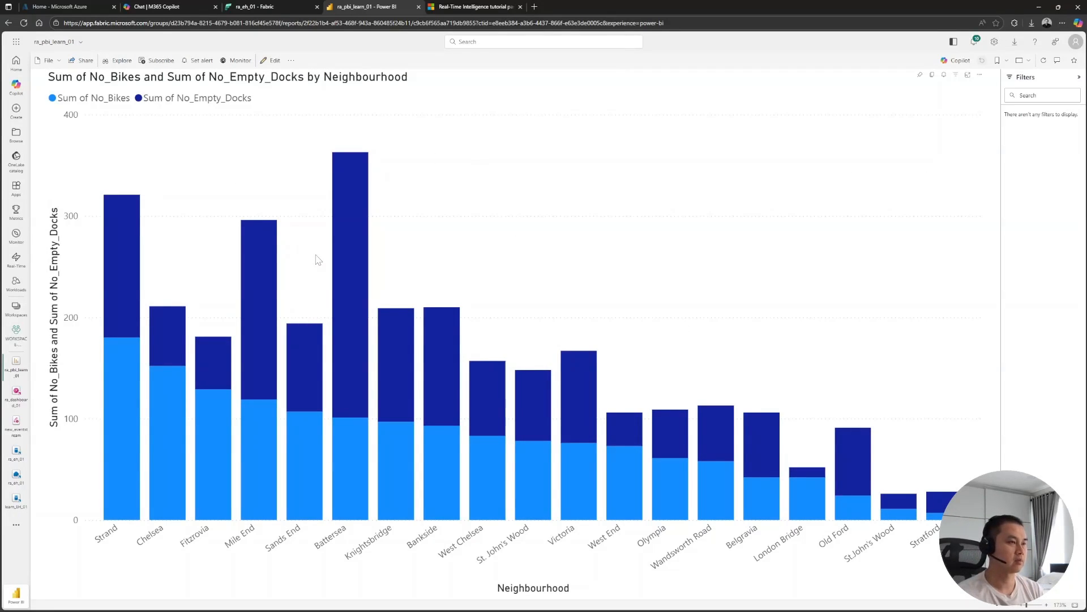
# Open the What is Real-Time Intelligence? article in the Microsoft Learn documentation and enlarge its architecture diagram.
pyautogui.click(267, 9)
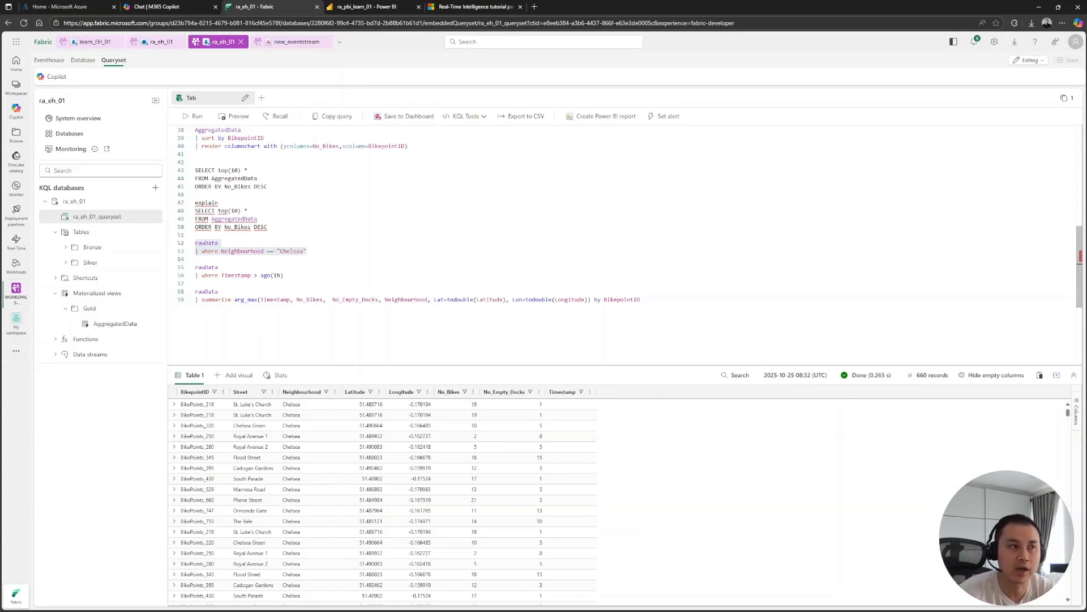
pyautogui.click(476, 8)
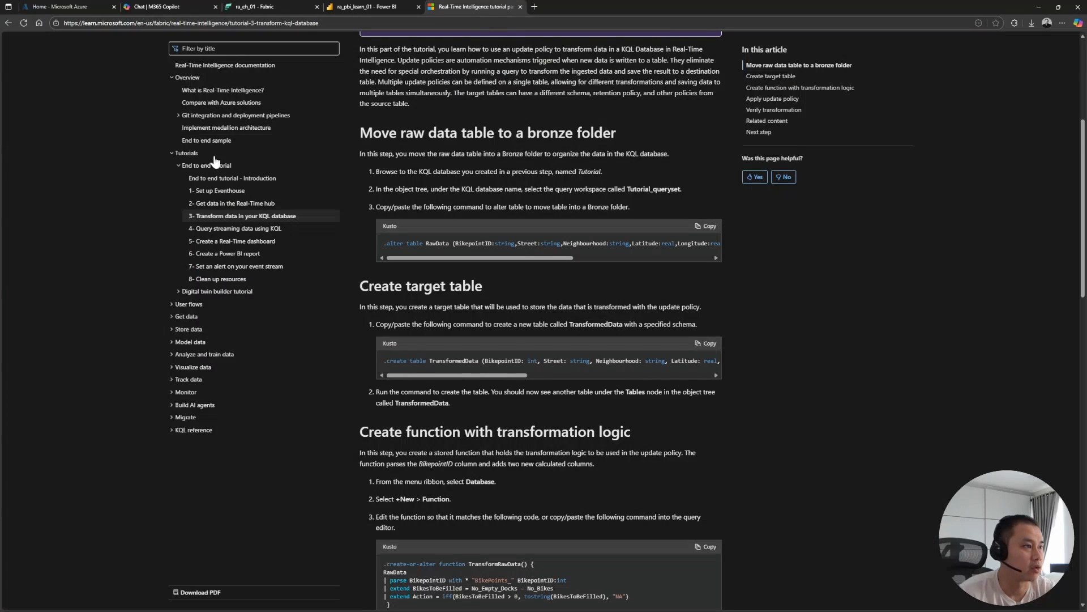
pyautogui.click(230, 93)
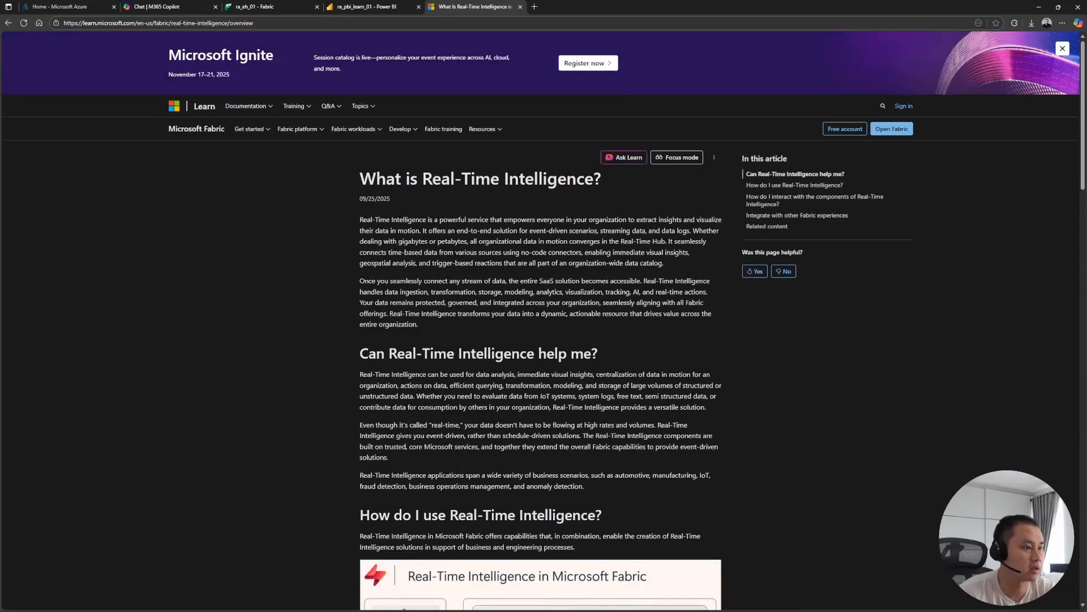
pyautogui.scroll(-4, 589, 453)
pyautogui.click(589, 453)
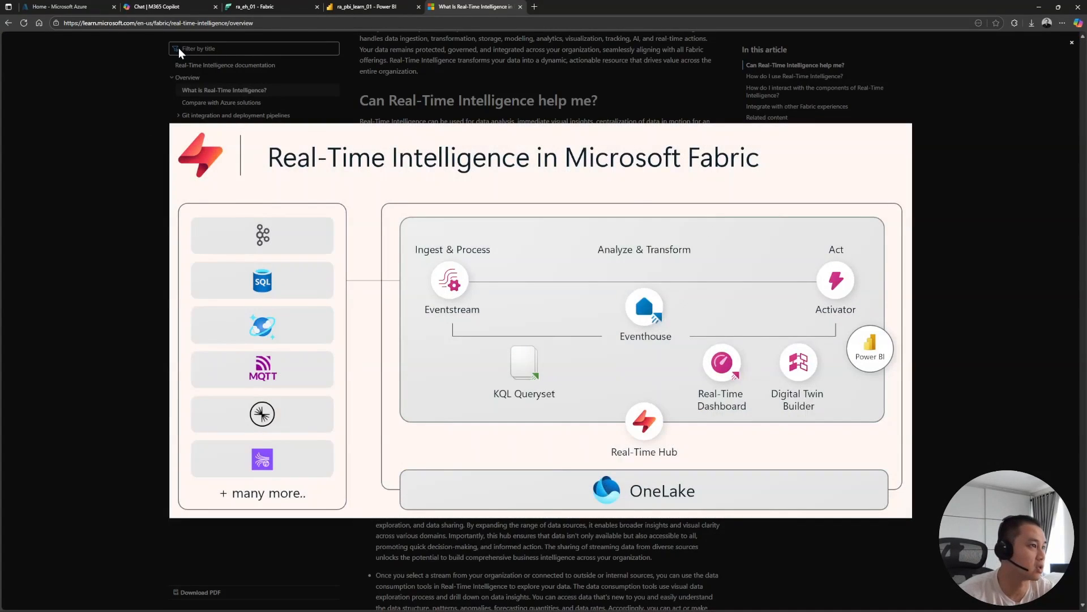
# Return to Fabric, open new_eventstream-stream from the Real-Time hub and begin adding an alert rule for it.
pyautogui.click(257, 8)
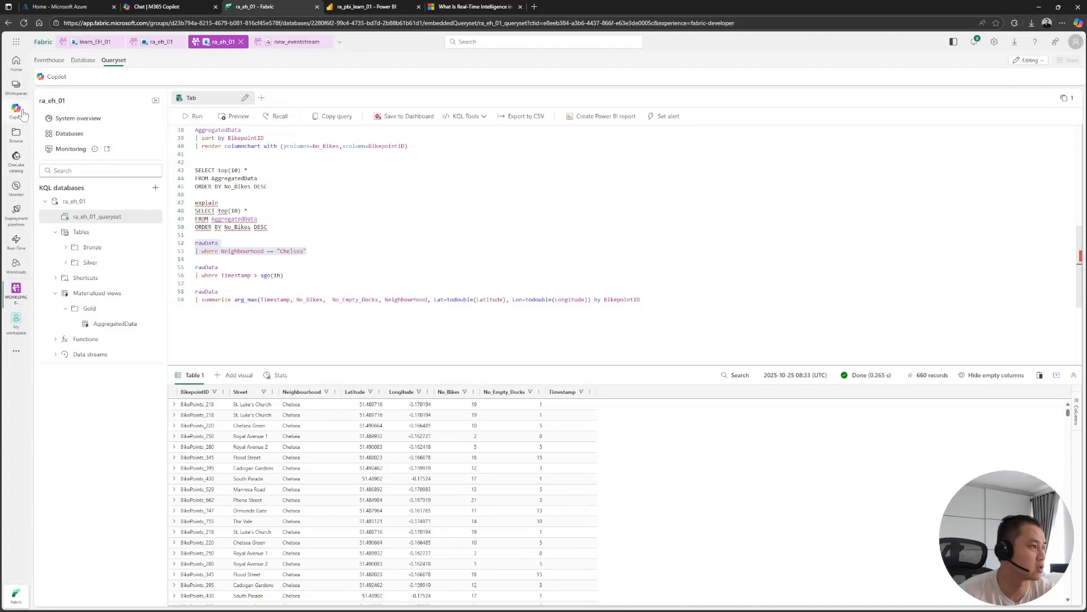
pyautogui.click(16, 241)
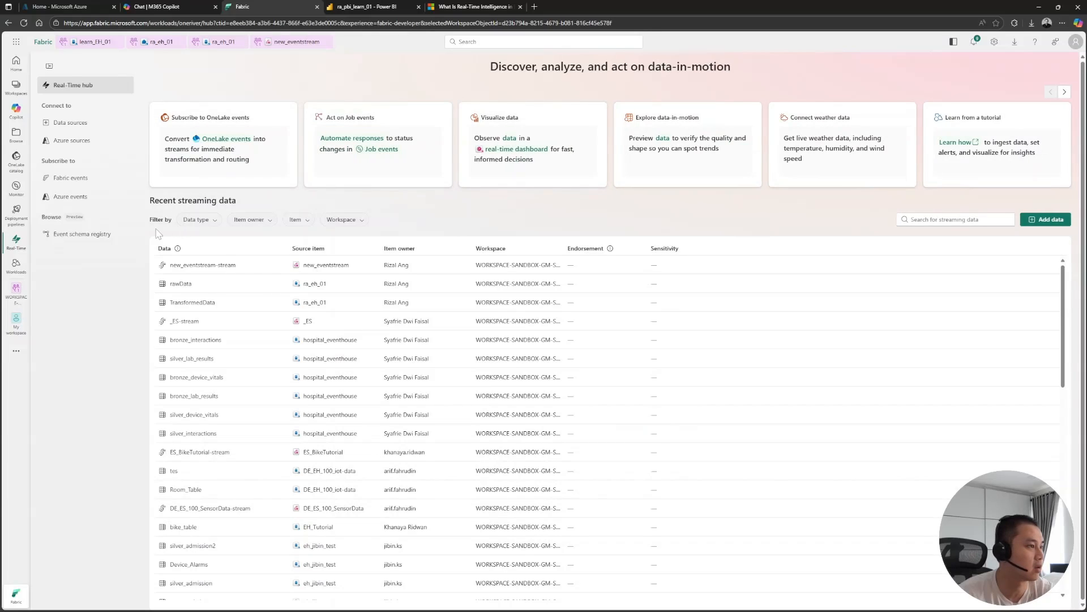
pyautogui.click(205, 267)
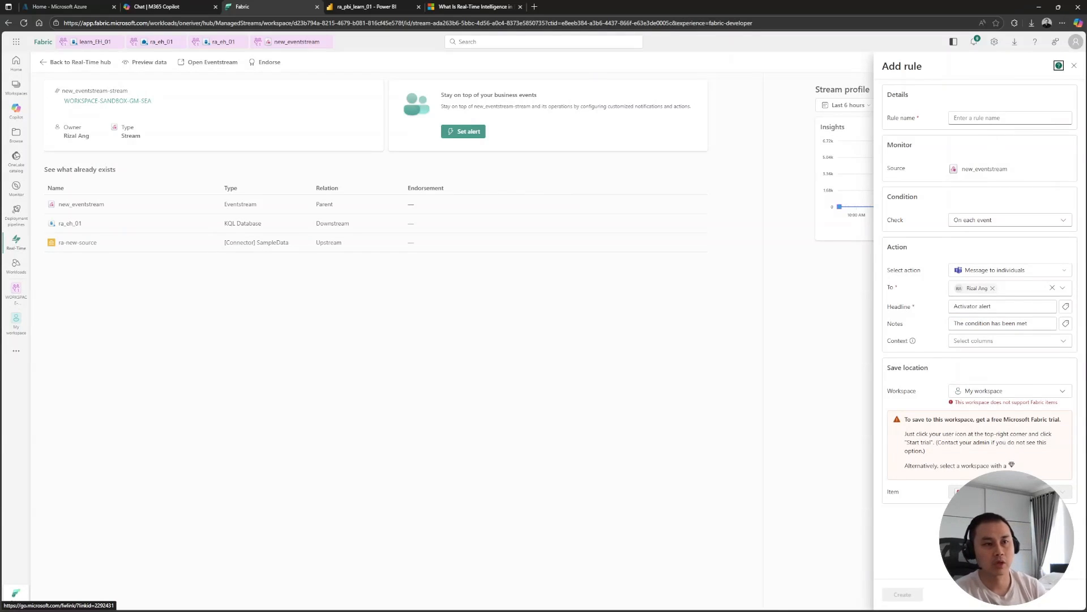
pyautogui.click(991, 118)
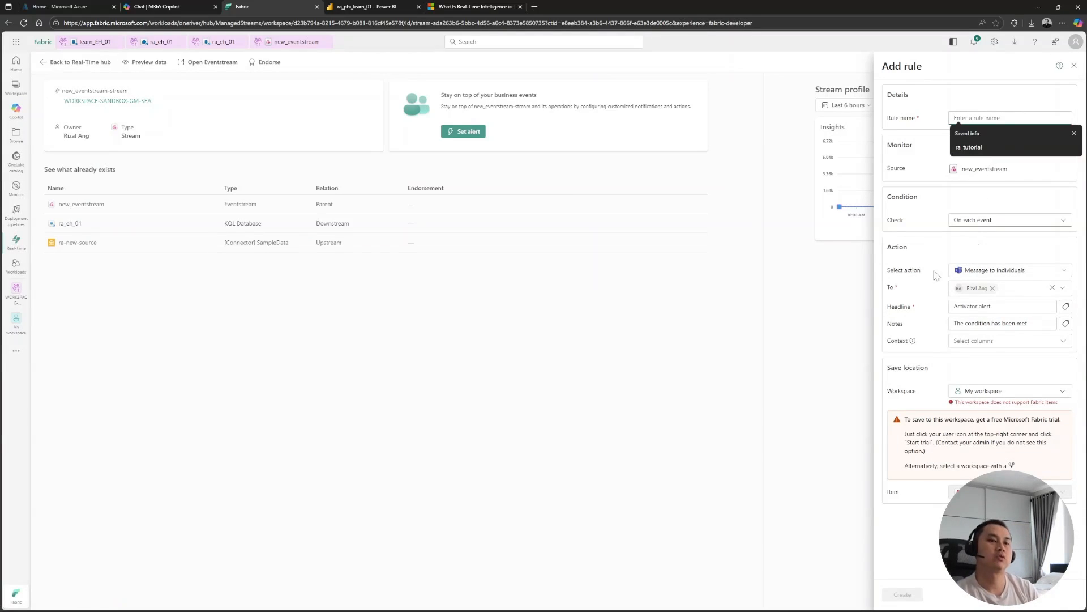
pyautogui.click(928, 207)
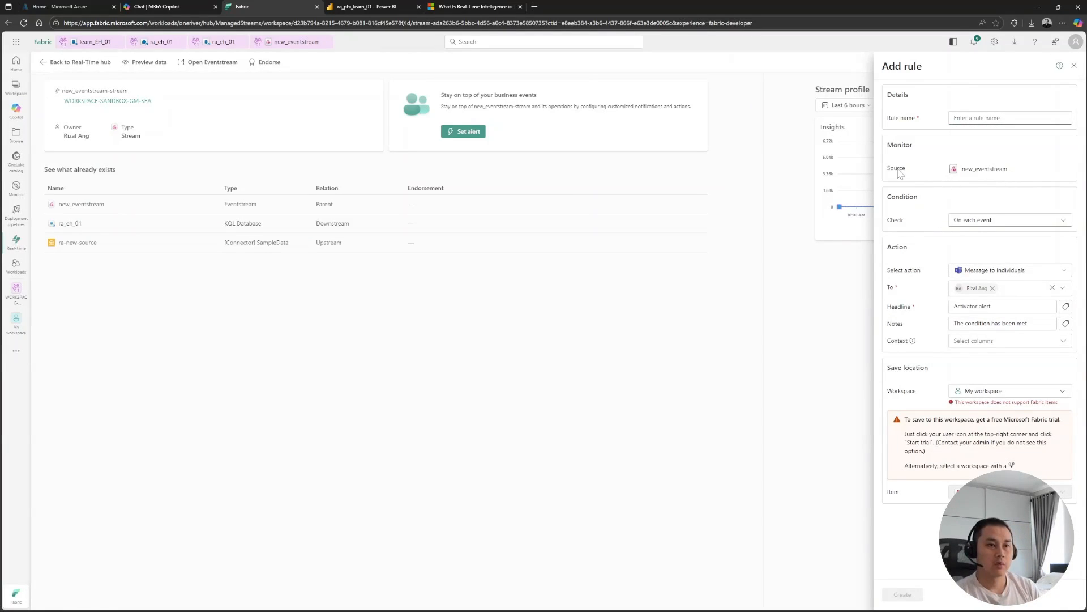
# Set the rule's condition to check On each event when, using No_Bikes as the field.
pyautogui.click(1054, 222)
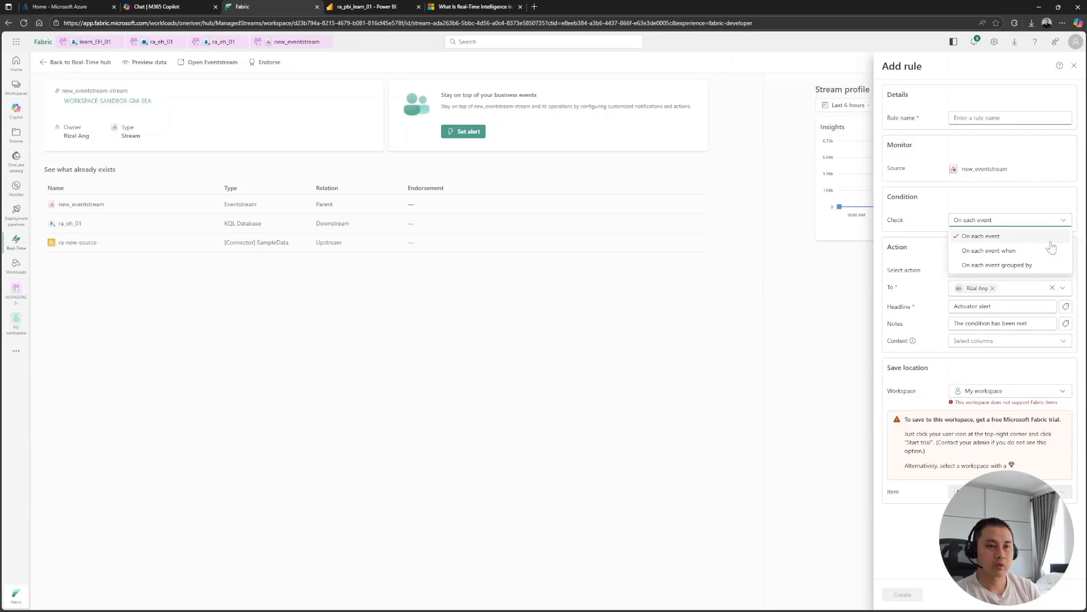
pyautogui.click(997, 251)
pyautogui.click(1008, 238)
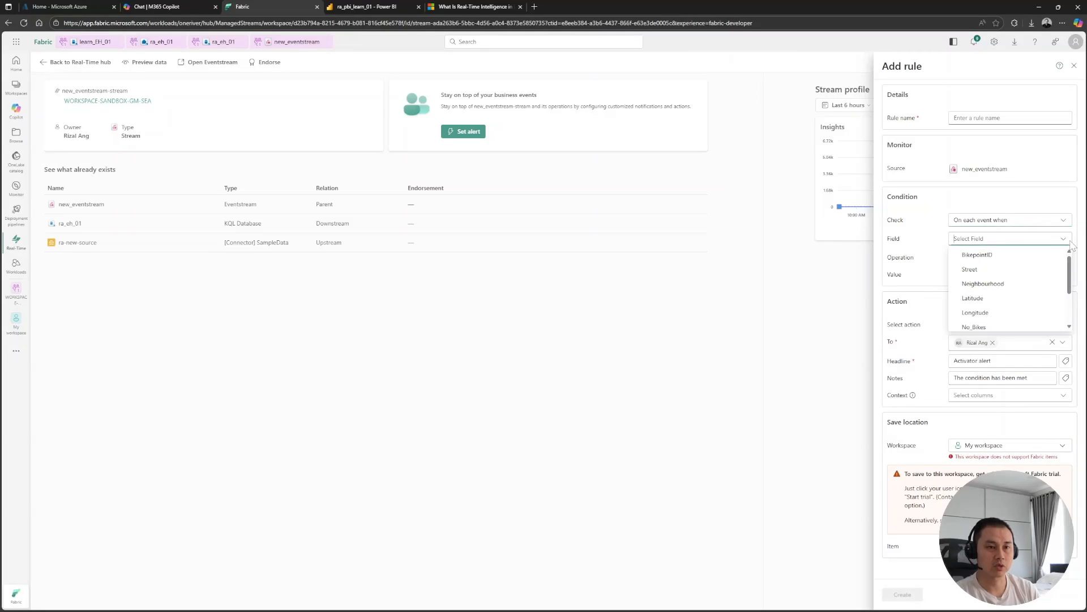
pyautogui.scroll(-3, 1020, 314)
pyautogui.click(1001, 266)
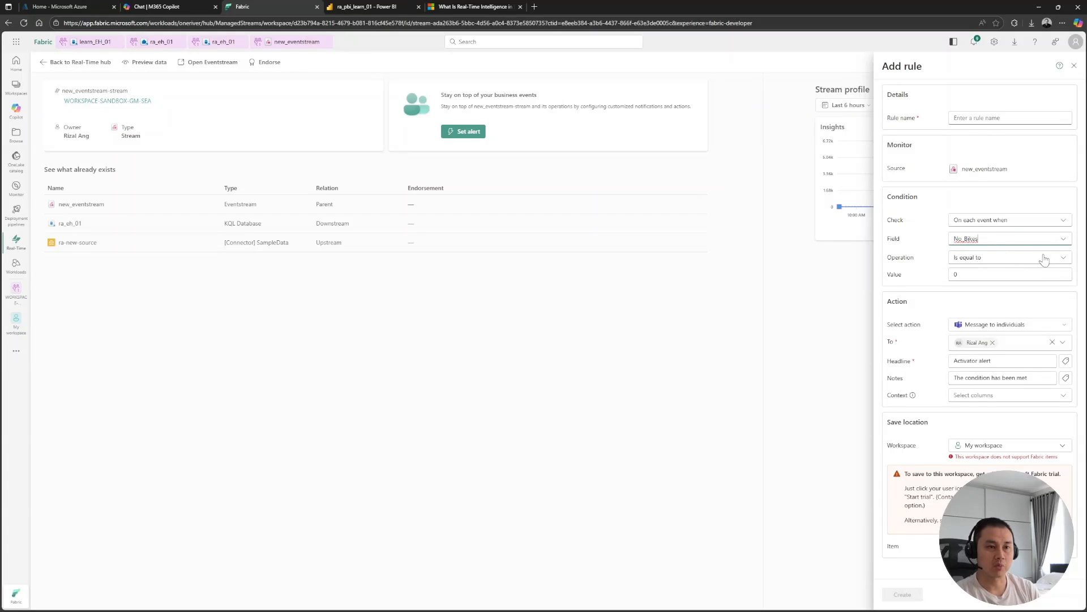
# Set the No_Bikes condition to Is greater than with a value of 100.
pyautogui.click(1061, 259)
pyautogui.click(974, 289)
pyautogui.click(975, 272)
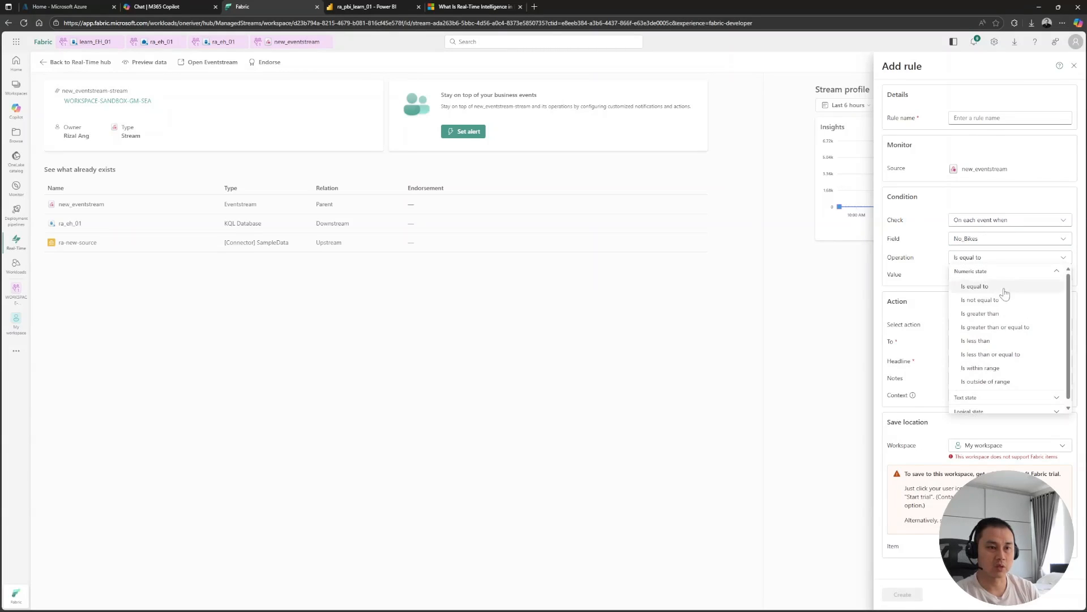
pyautogui.click(990, 315)
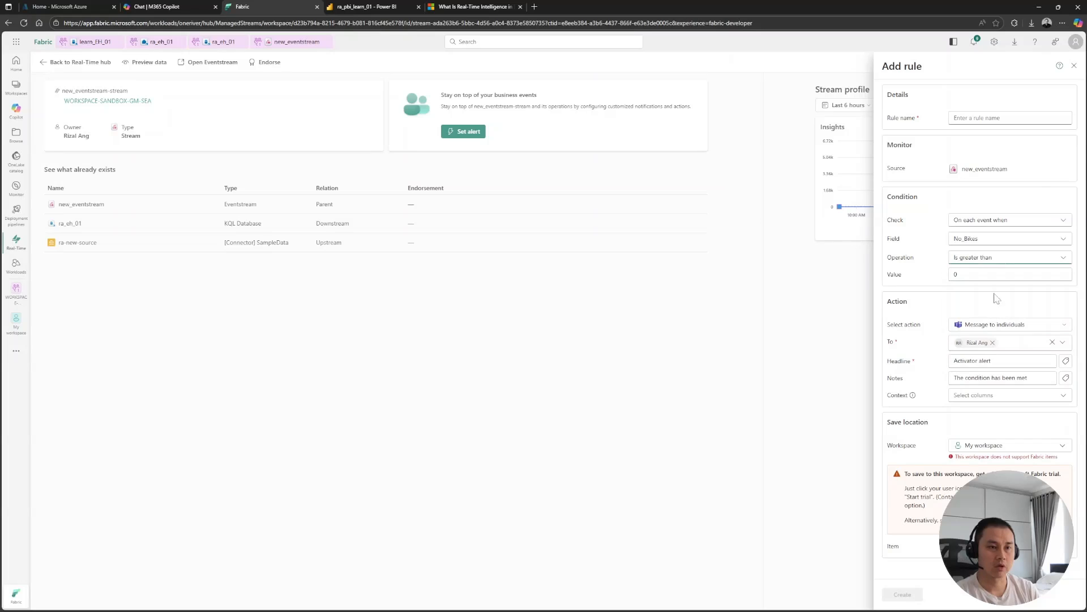
pyautogui.click(963, 274)
pyautogui.write('100')
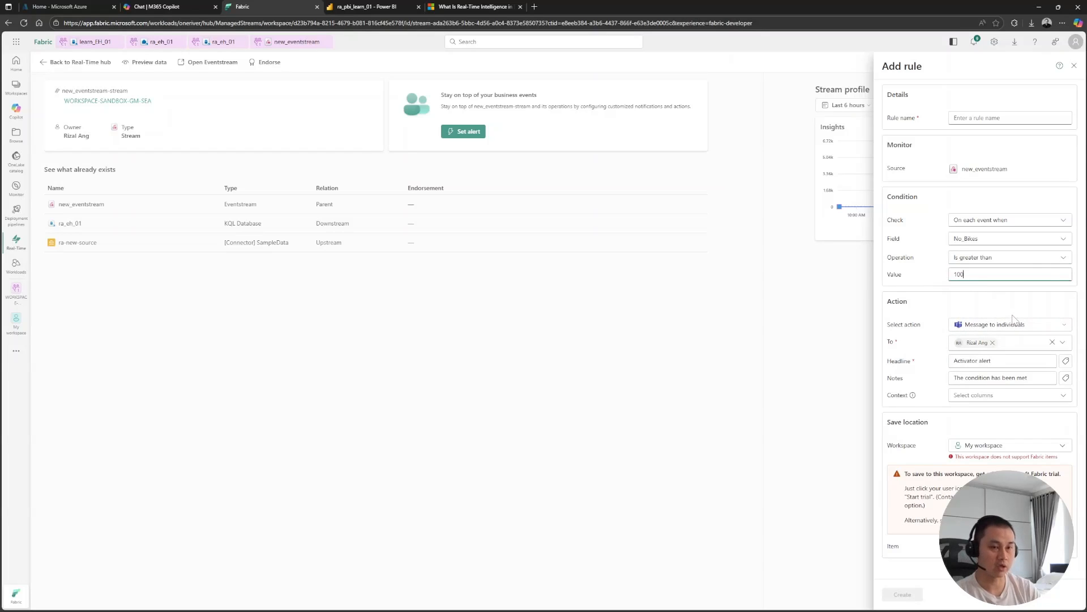
pyautogui.click(1040, 301)
# Set the No_Bikes condition to Is less than with a value of 10.
pyautogui.click(1063, 262)
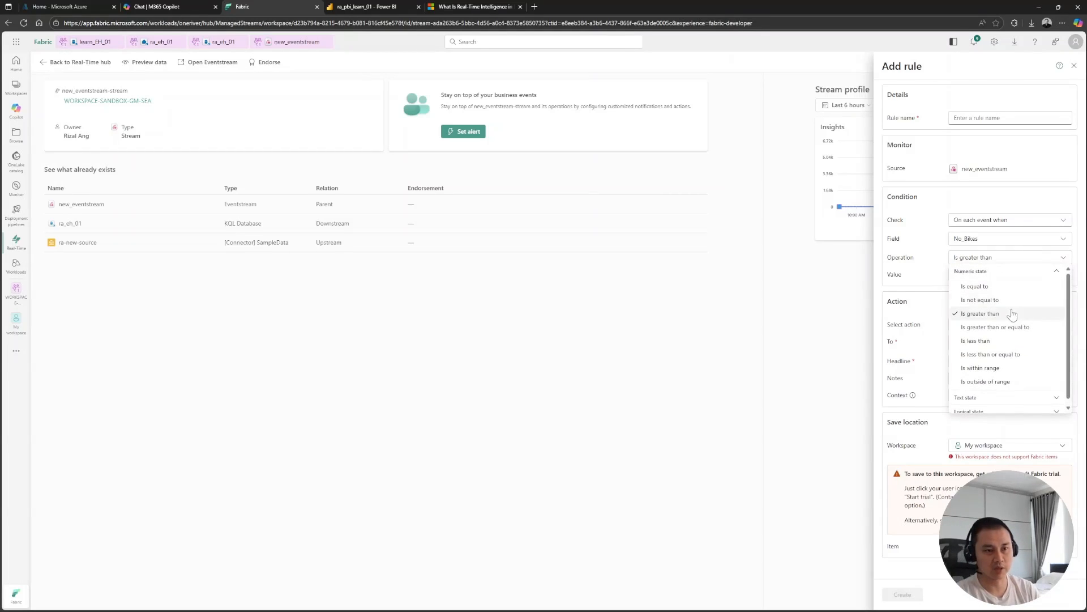
pyautogui.click(991, 342)
pyautogui.doubleClick(945, 275)
pyautogui.write('0')
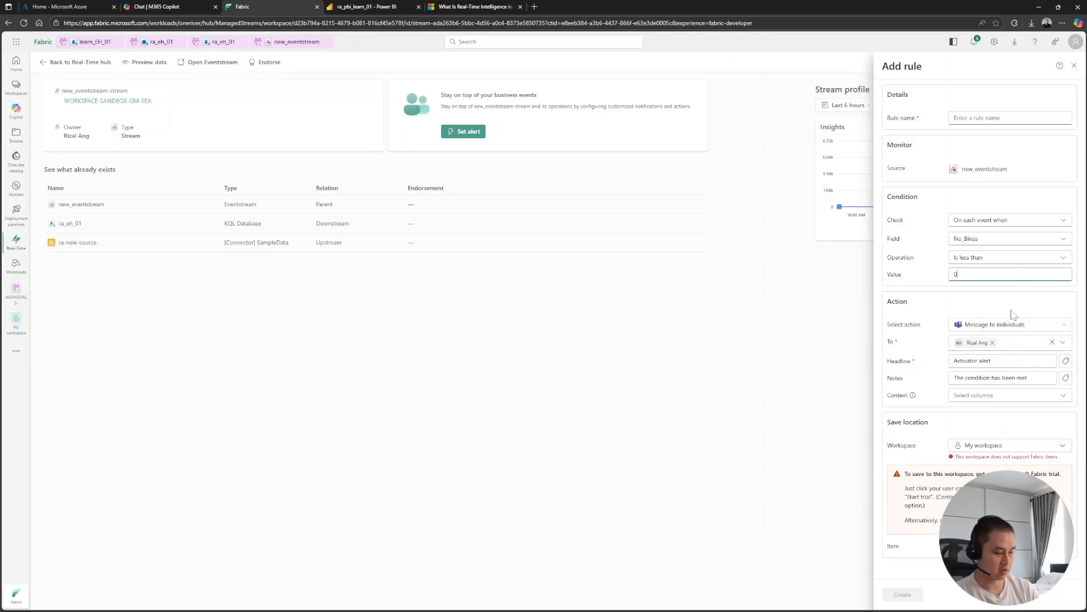
pyautogui.click(990, 295)
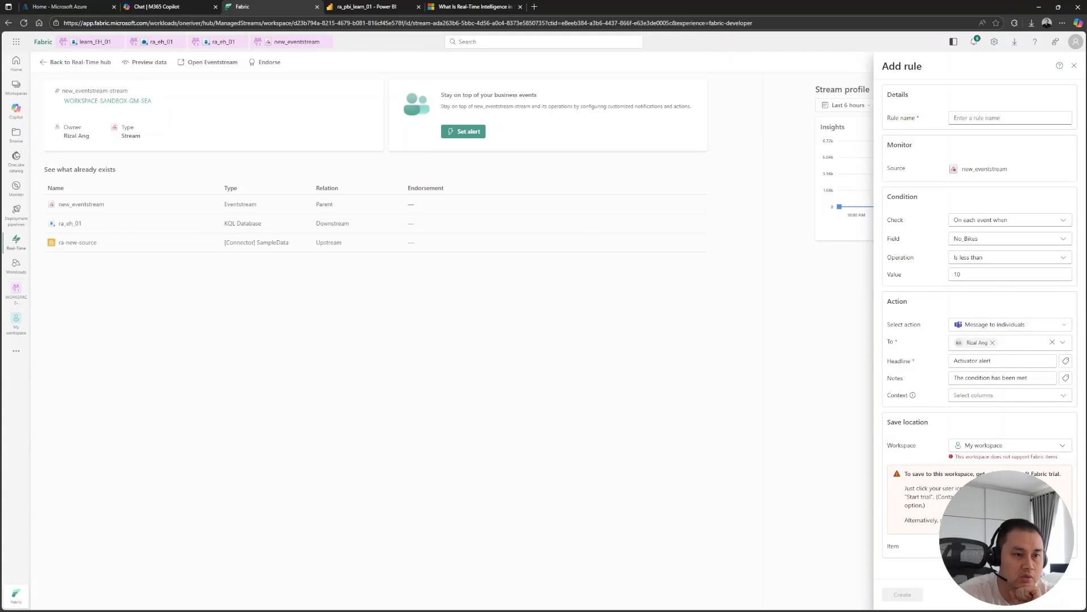
# Review the action types available for the alert rule and return to the Real-Time Intelligence architecture diagram.
pyautogui.click(1065, 328)
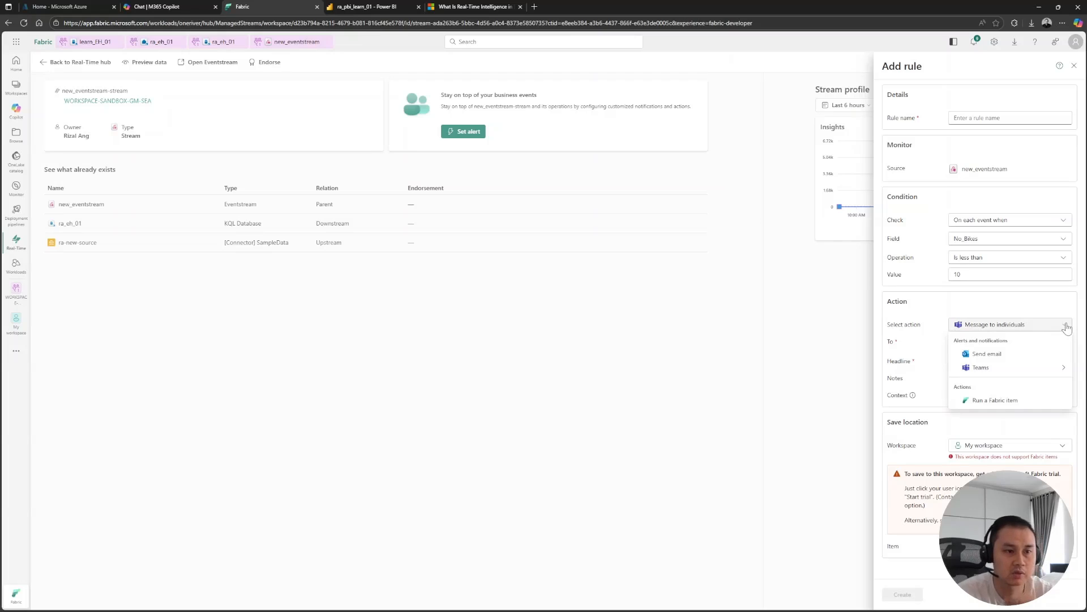
pyautogui.click(1064, 328)
pyautogui.click(1054, 325)
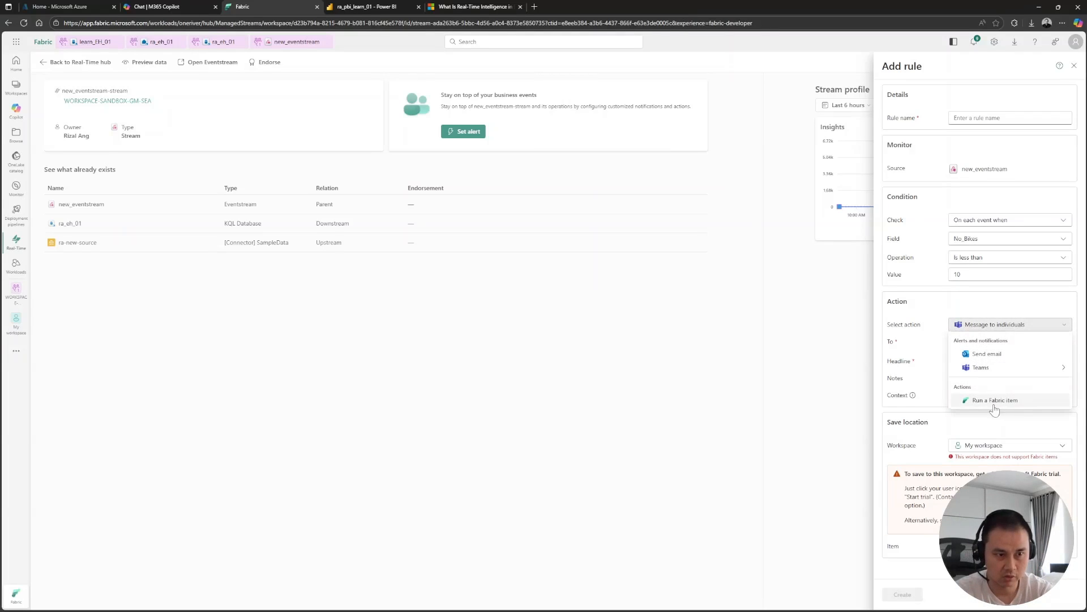
pyautogui.click(1036, 311)
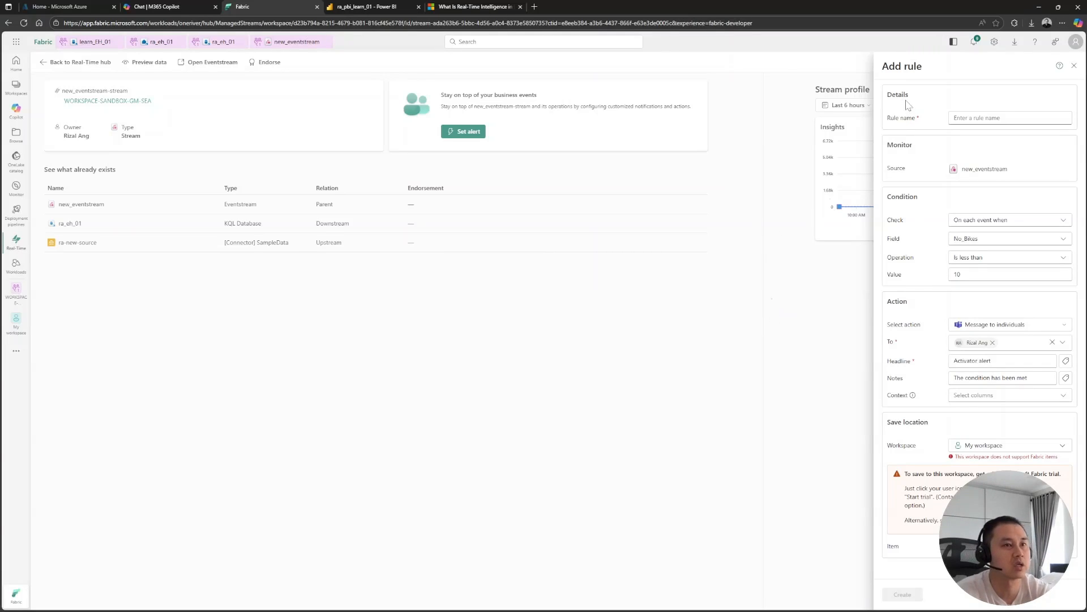
pyautogui.click(468, 7)
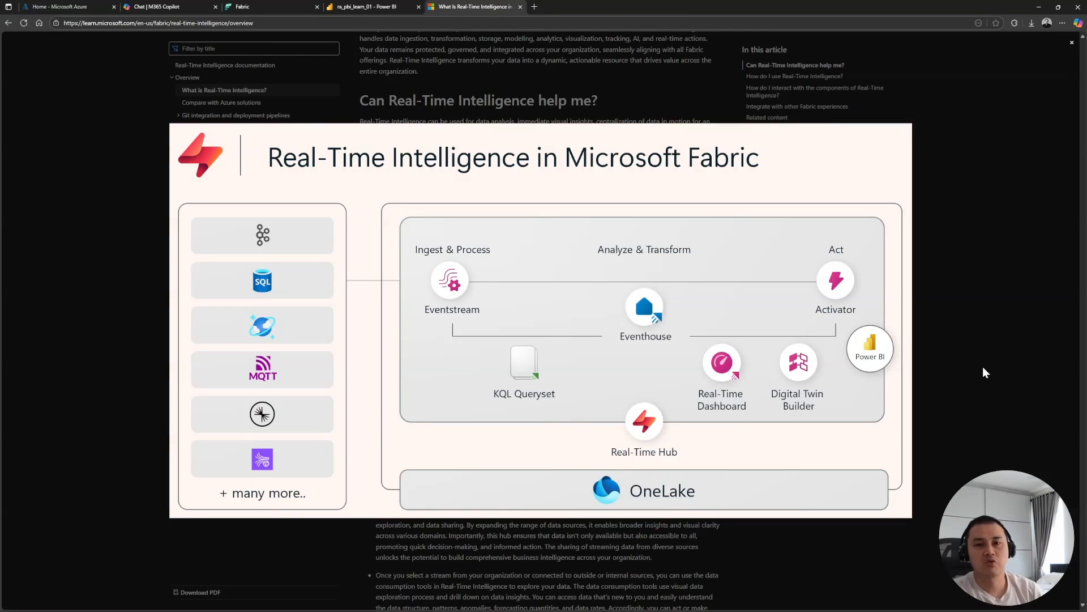